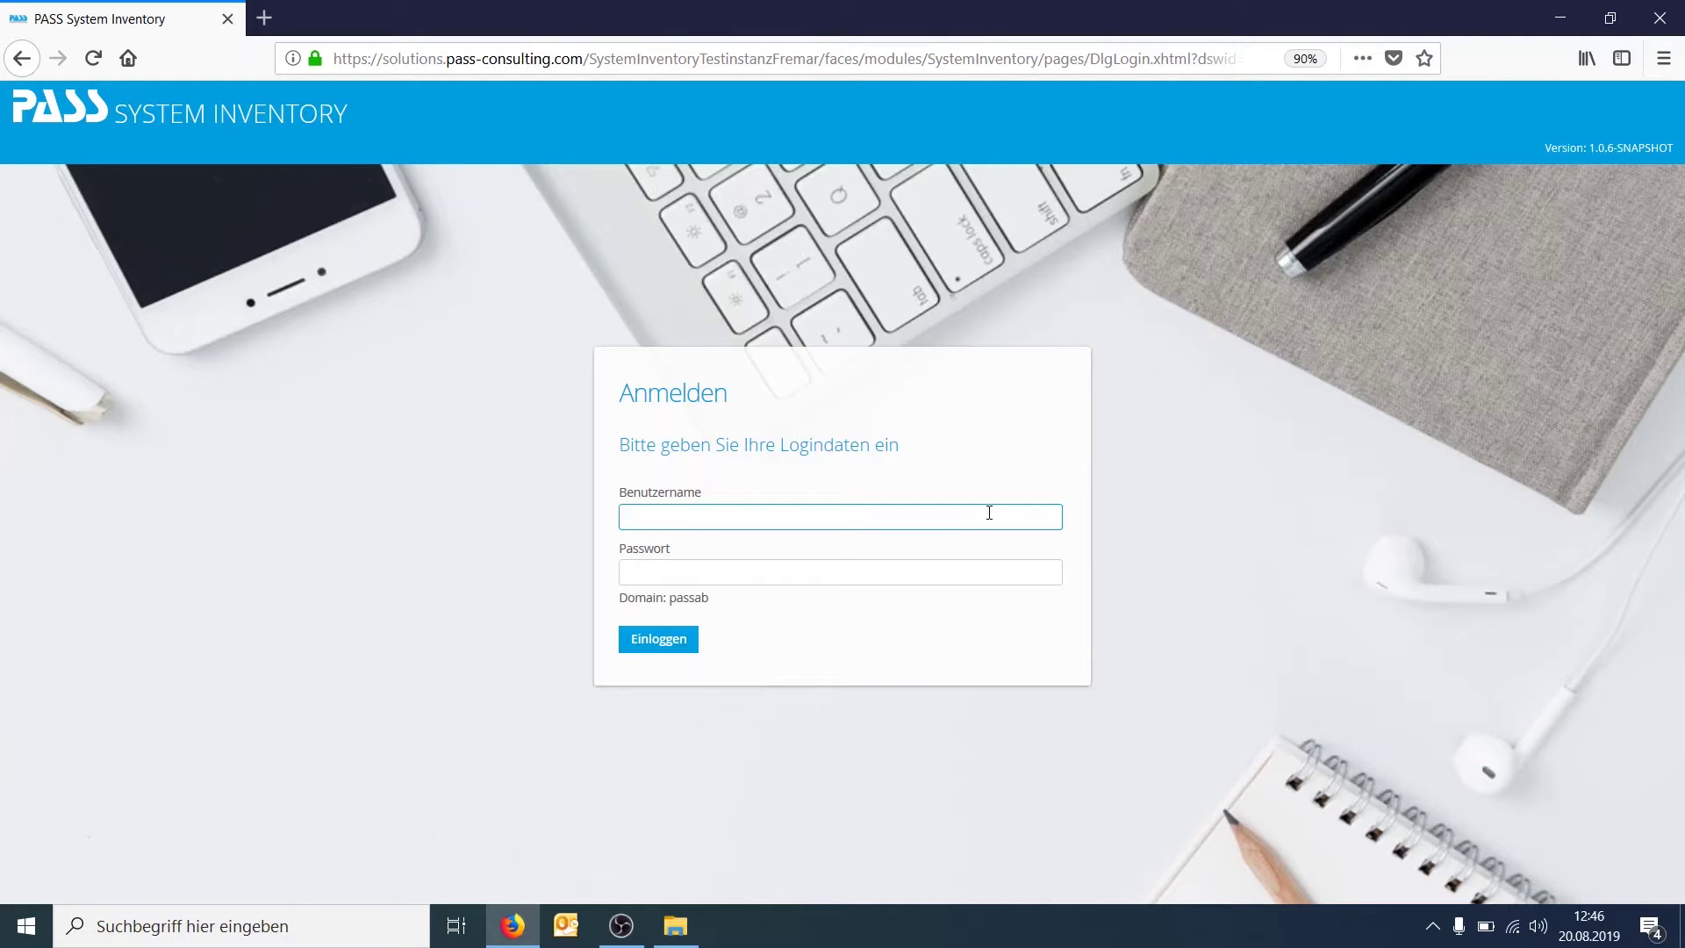
Log in to the inventory system with the user name secadmin and the account password.
{"action": "type", "text": "secadmin"}
{"action": "key", "text": "Tab"}
{"action": "type", "text": "********"}
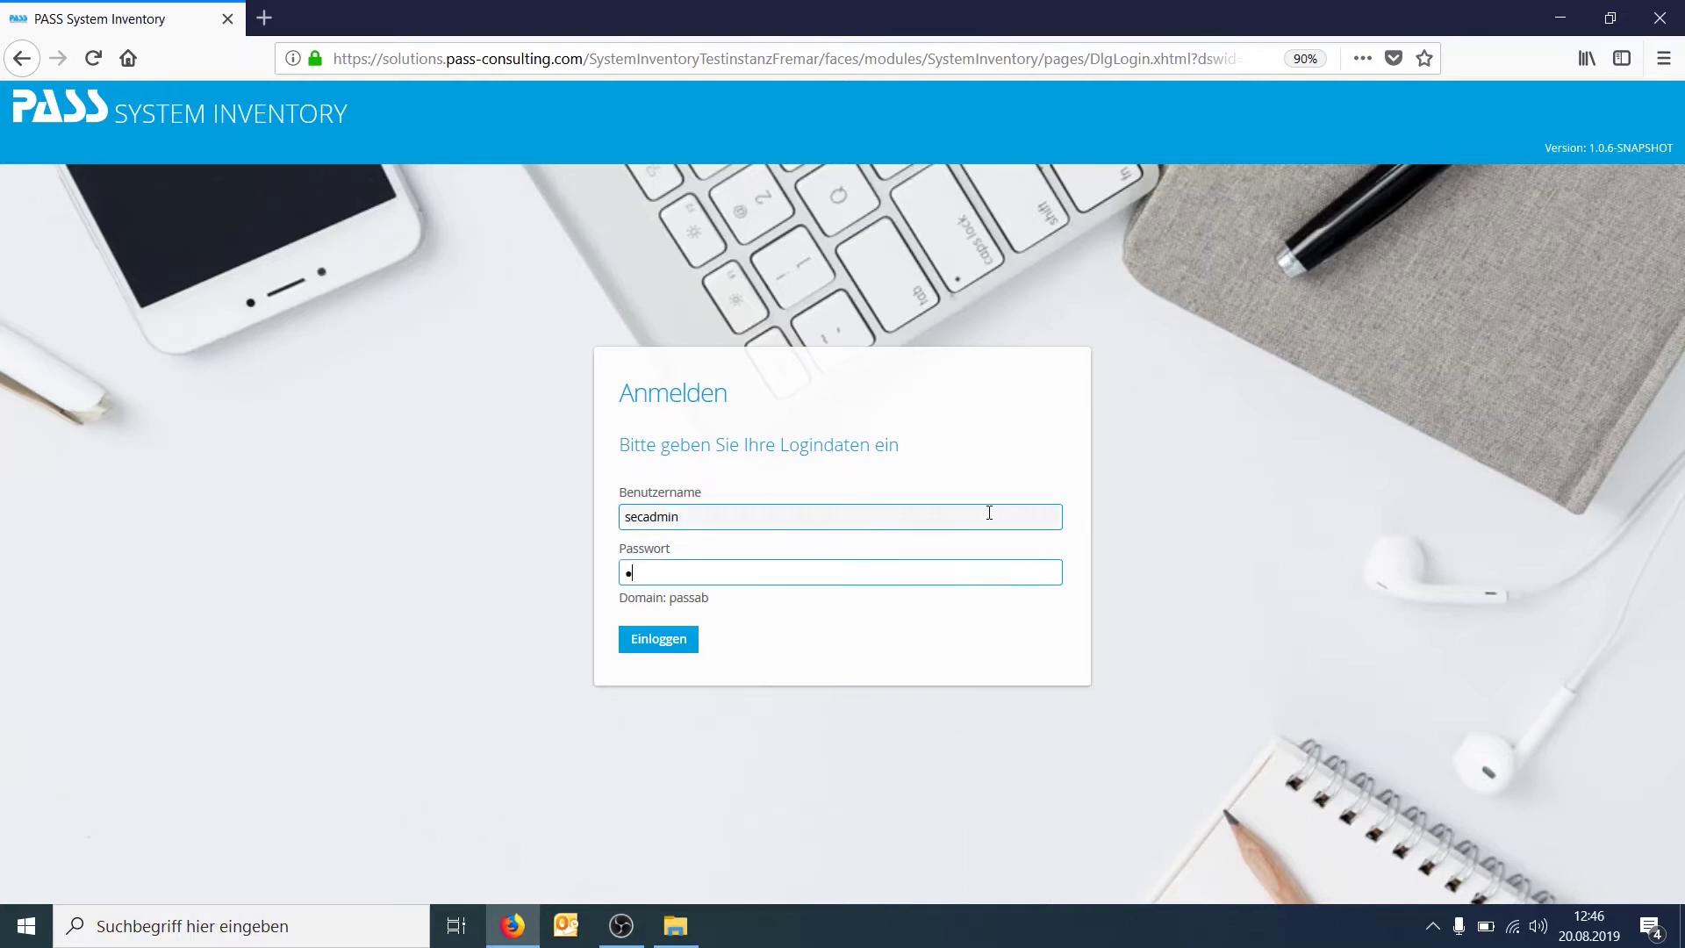
{"action": "left_click", "coordinate": [663, 638]}
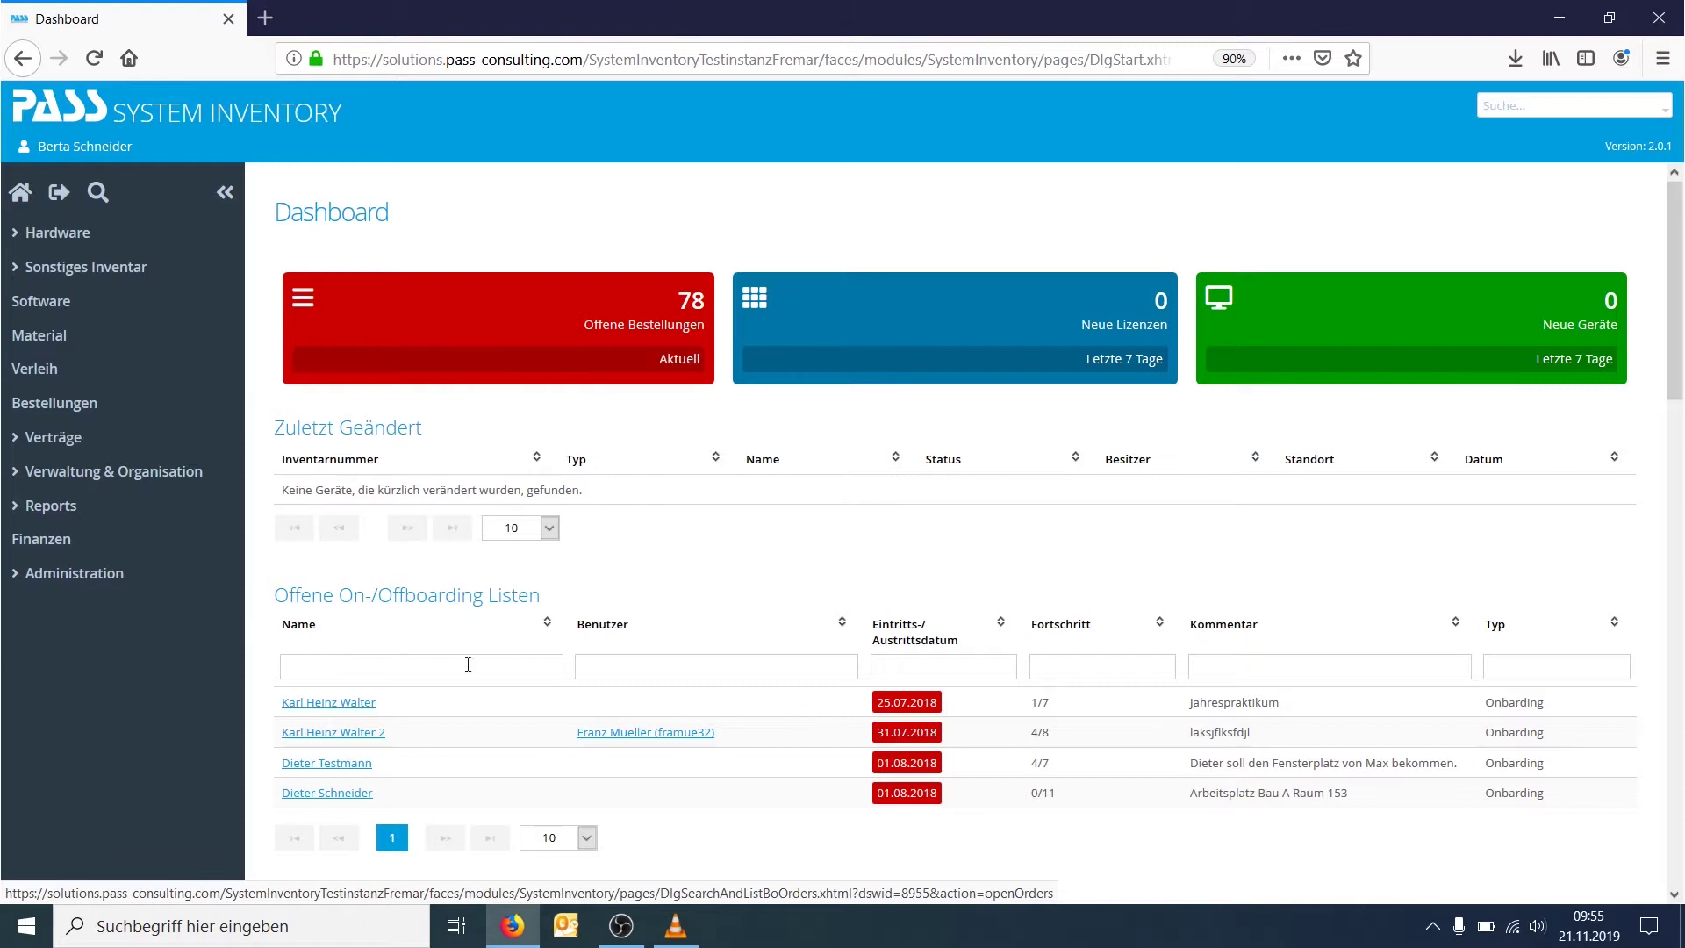
Examine the dashboard's onboarding lists, expiring leasing, telephone and standard contracts, expiring options and latest assignments.
{"action": "scroll", "coordinate": [448, 694], "scroll_direction": "down", "scroll_amount": 2}
{"action": "scroll", "coordinate": [448, 674], "scroll_direction": "down", "scroll_amount": 2}
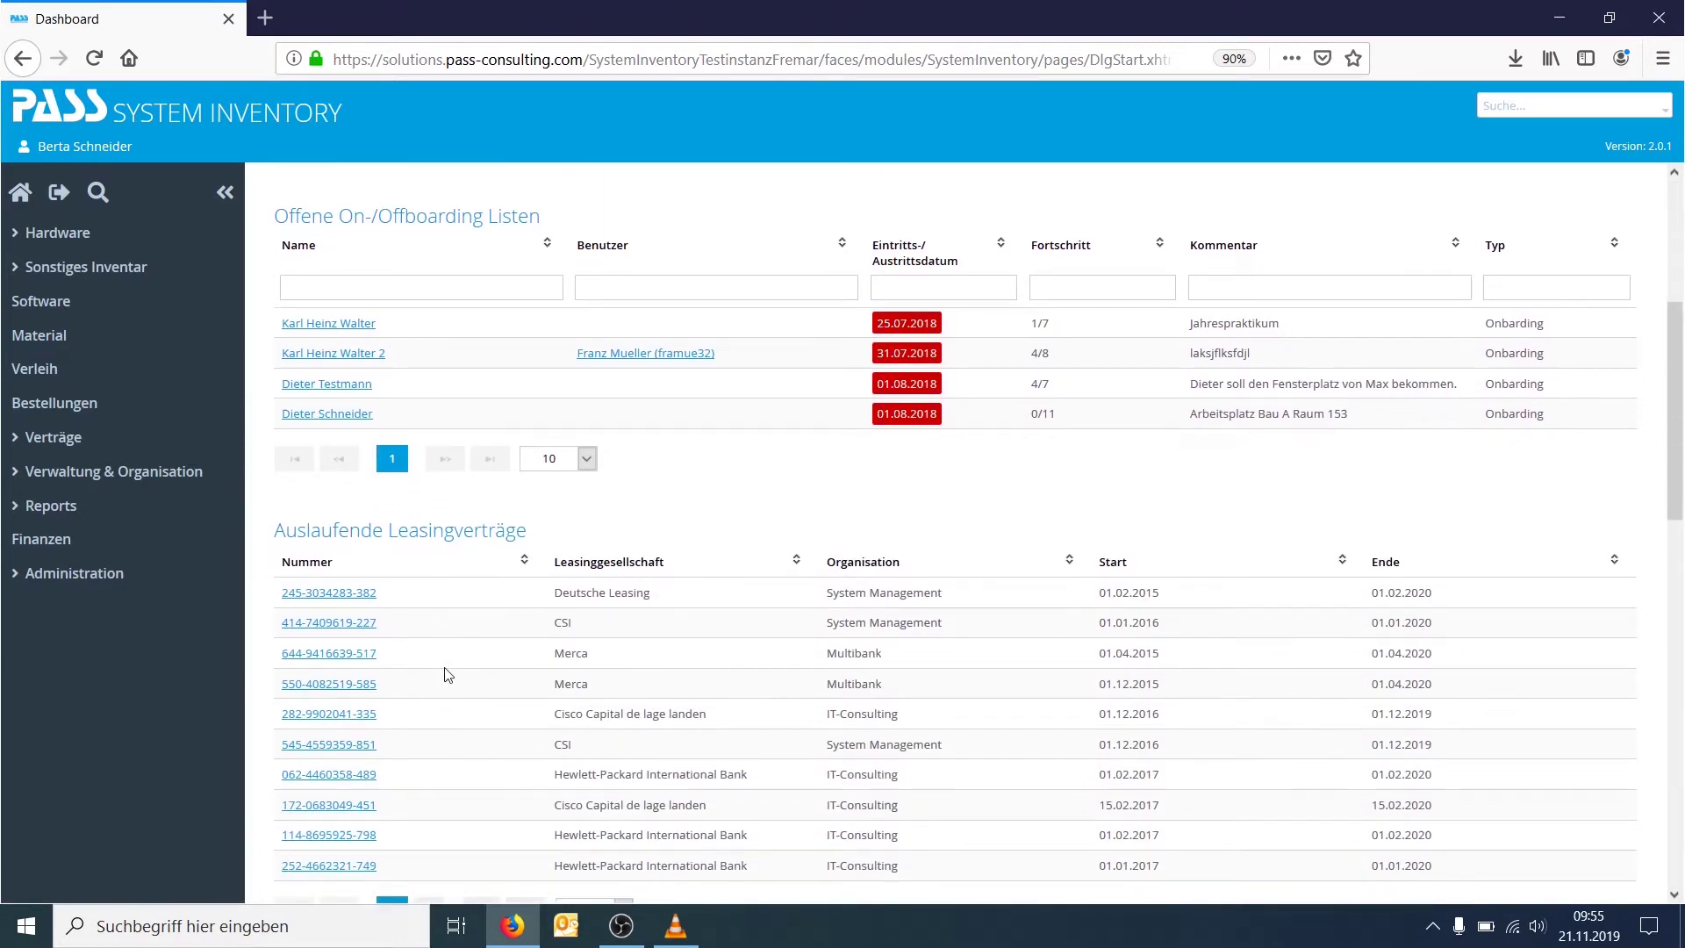
{"action": "scroll", "coordinate": [448, 674], "scroll_direction": "down", "scroll_amount": 1}
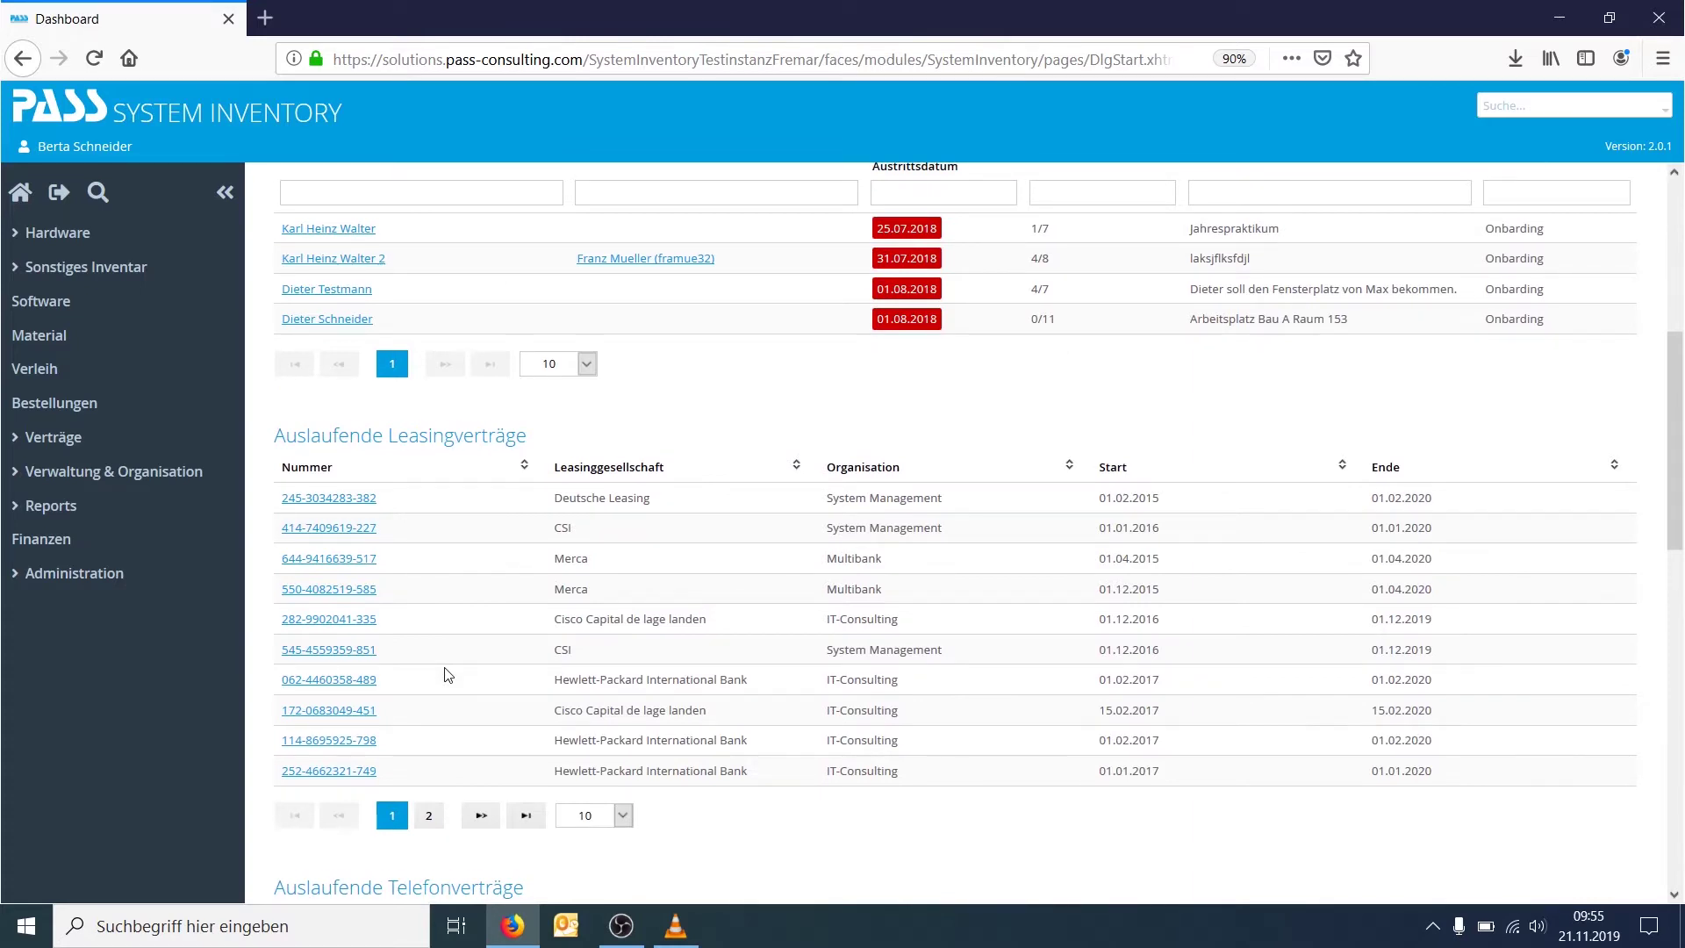
{"action": "scroll", "coordinate": [448, 674], "scroll_direction": "down", "scroll_amount": 3}
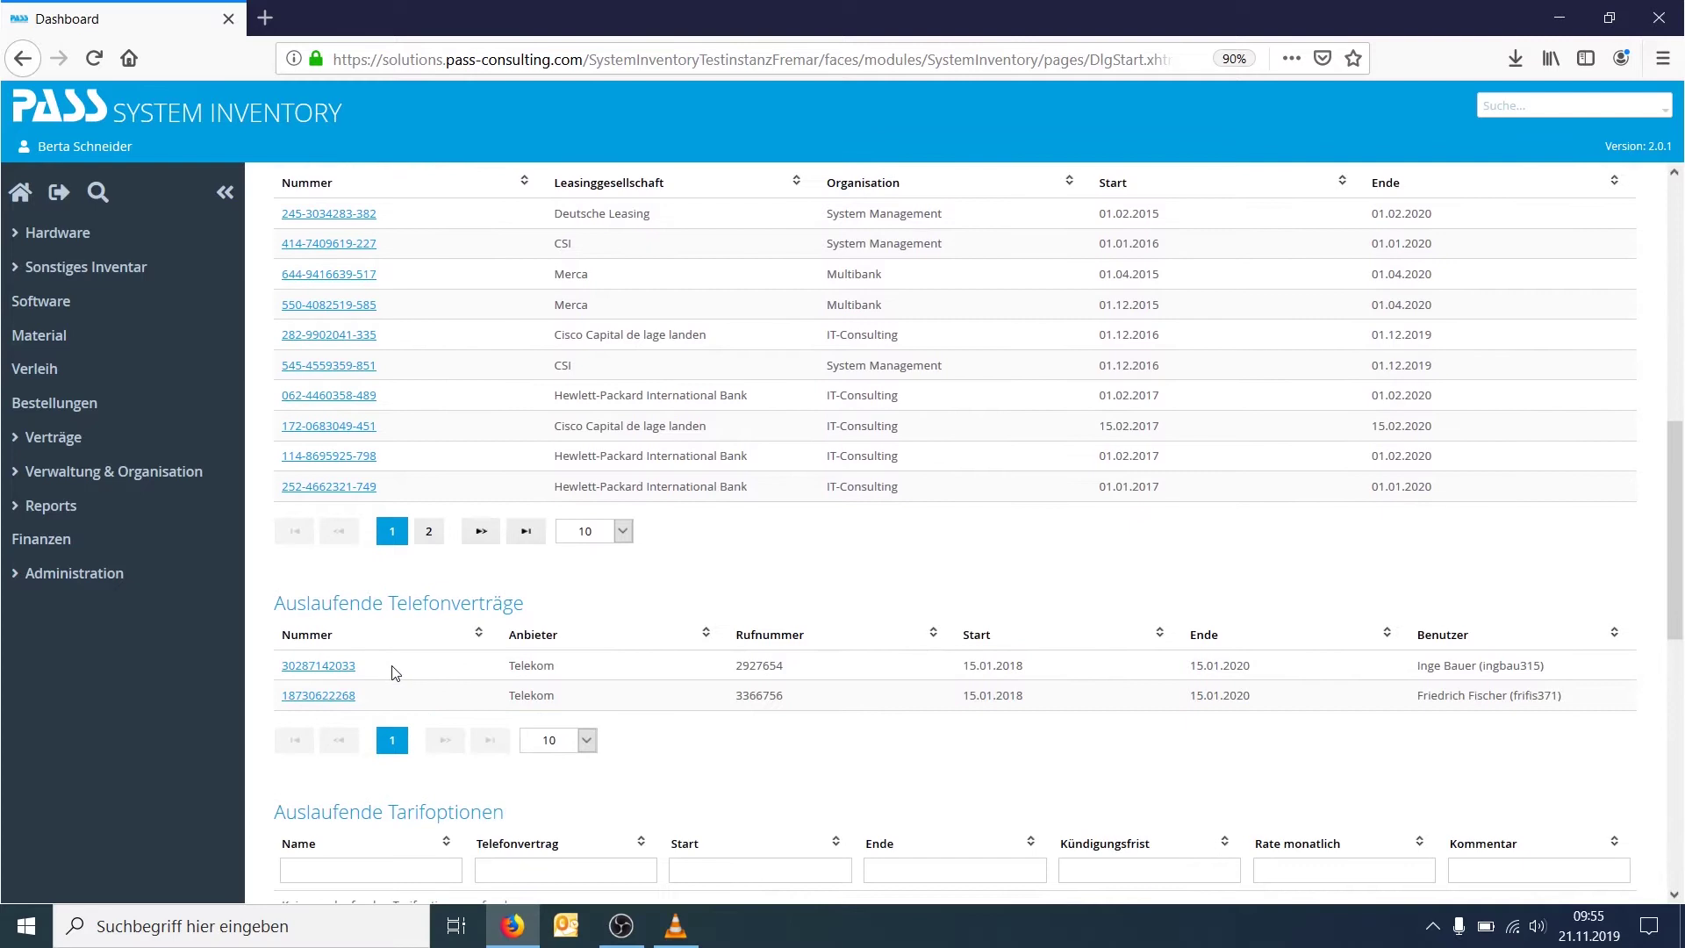
{"action": "scroll", "coordinate": [395, 658], "scroll_direction": "down", "scroll_amount": 2}
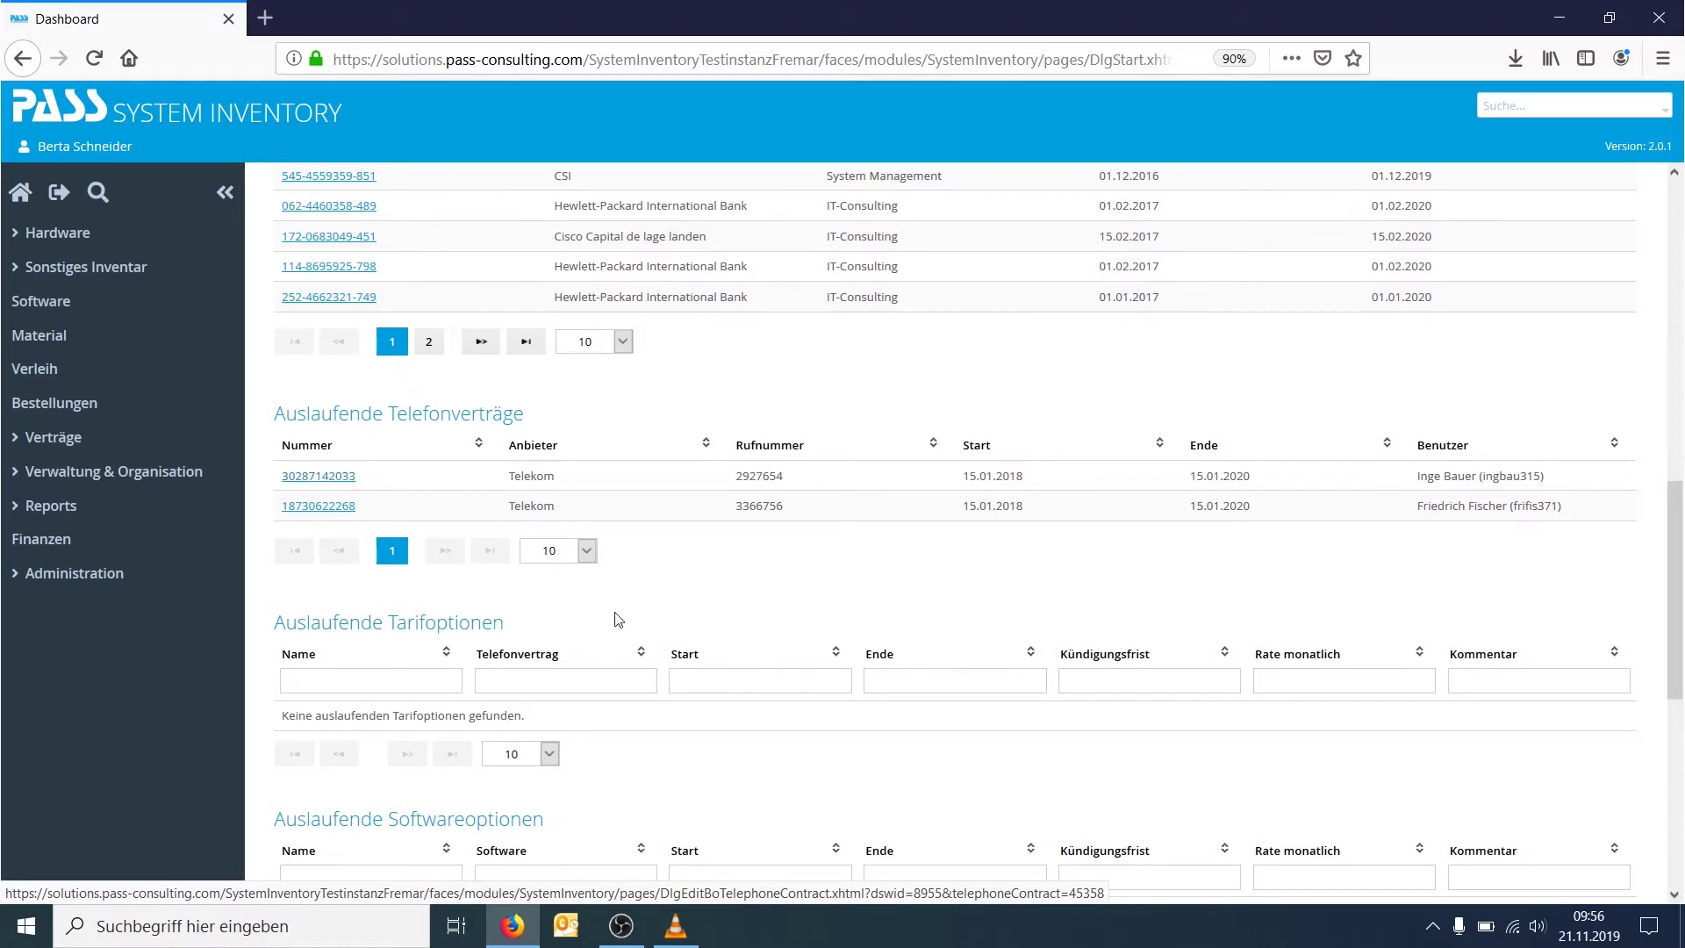
{"action": "scroll", "coordinate": [625, 622], "scroll_direction": "down", "scroll_amount": 3}
{"action": "scroll", "coordinate": [626, 622], "scroll_direction": "down", "scroll_amount": 6}
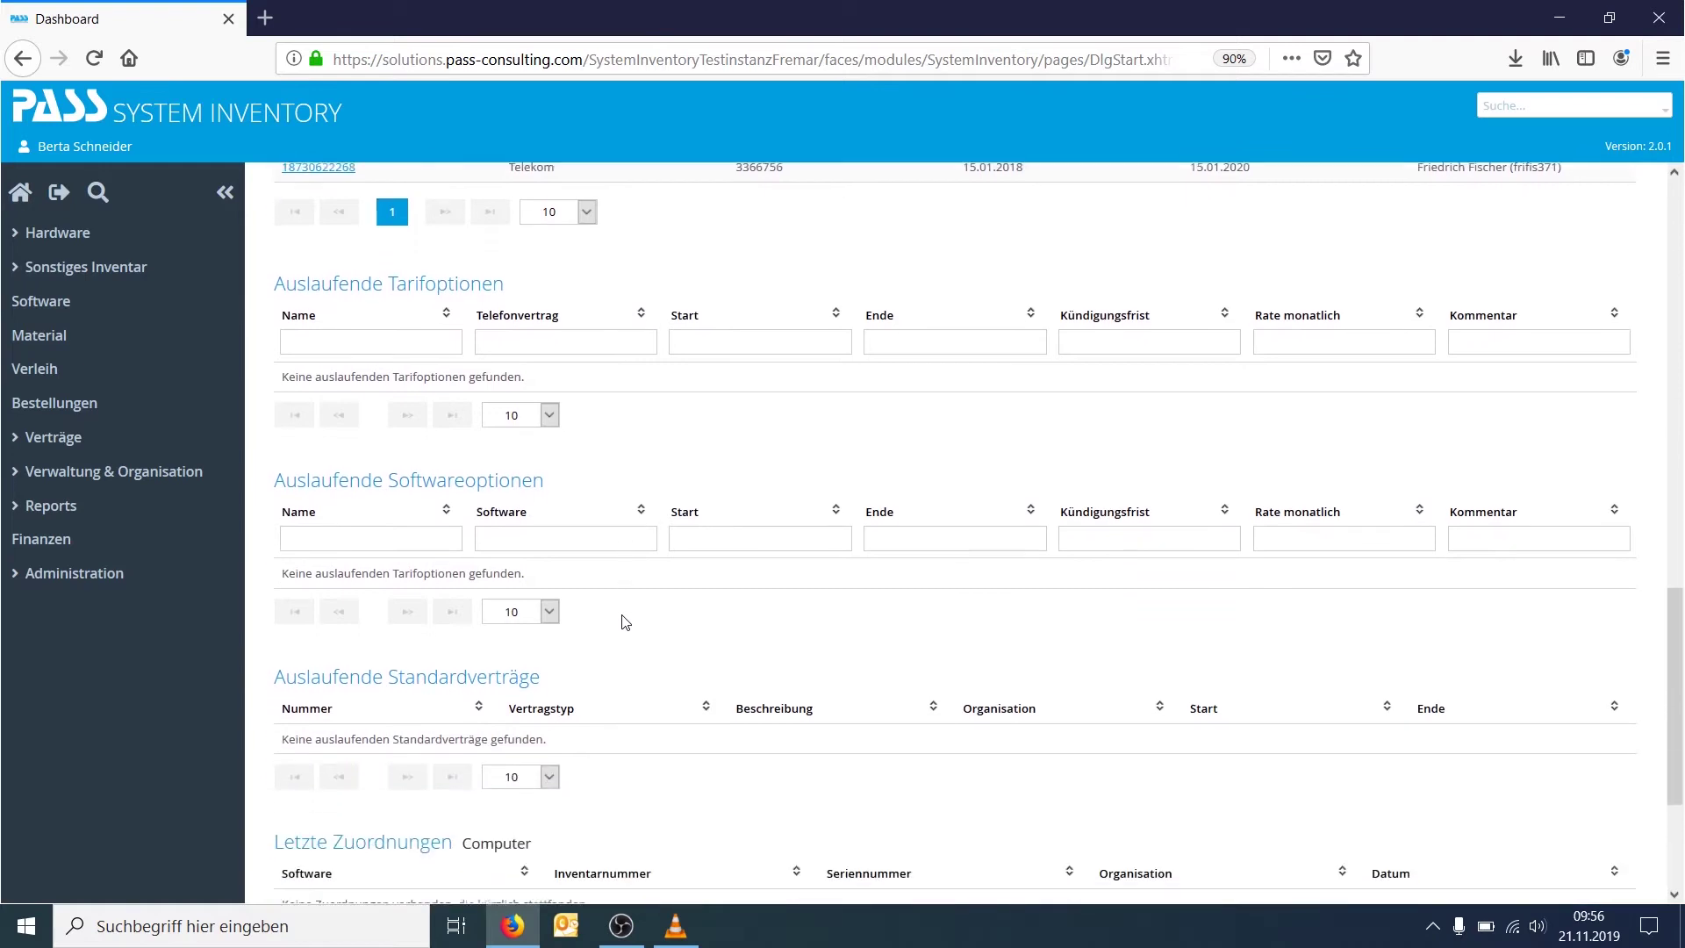
{"action": "scroll", "coordinate": [626, 622], "scroll_direction": "down", "scroll_amount": 1}
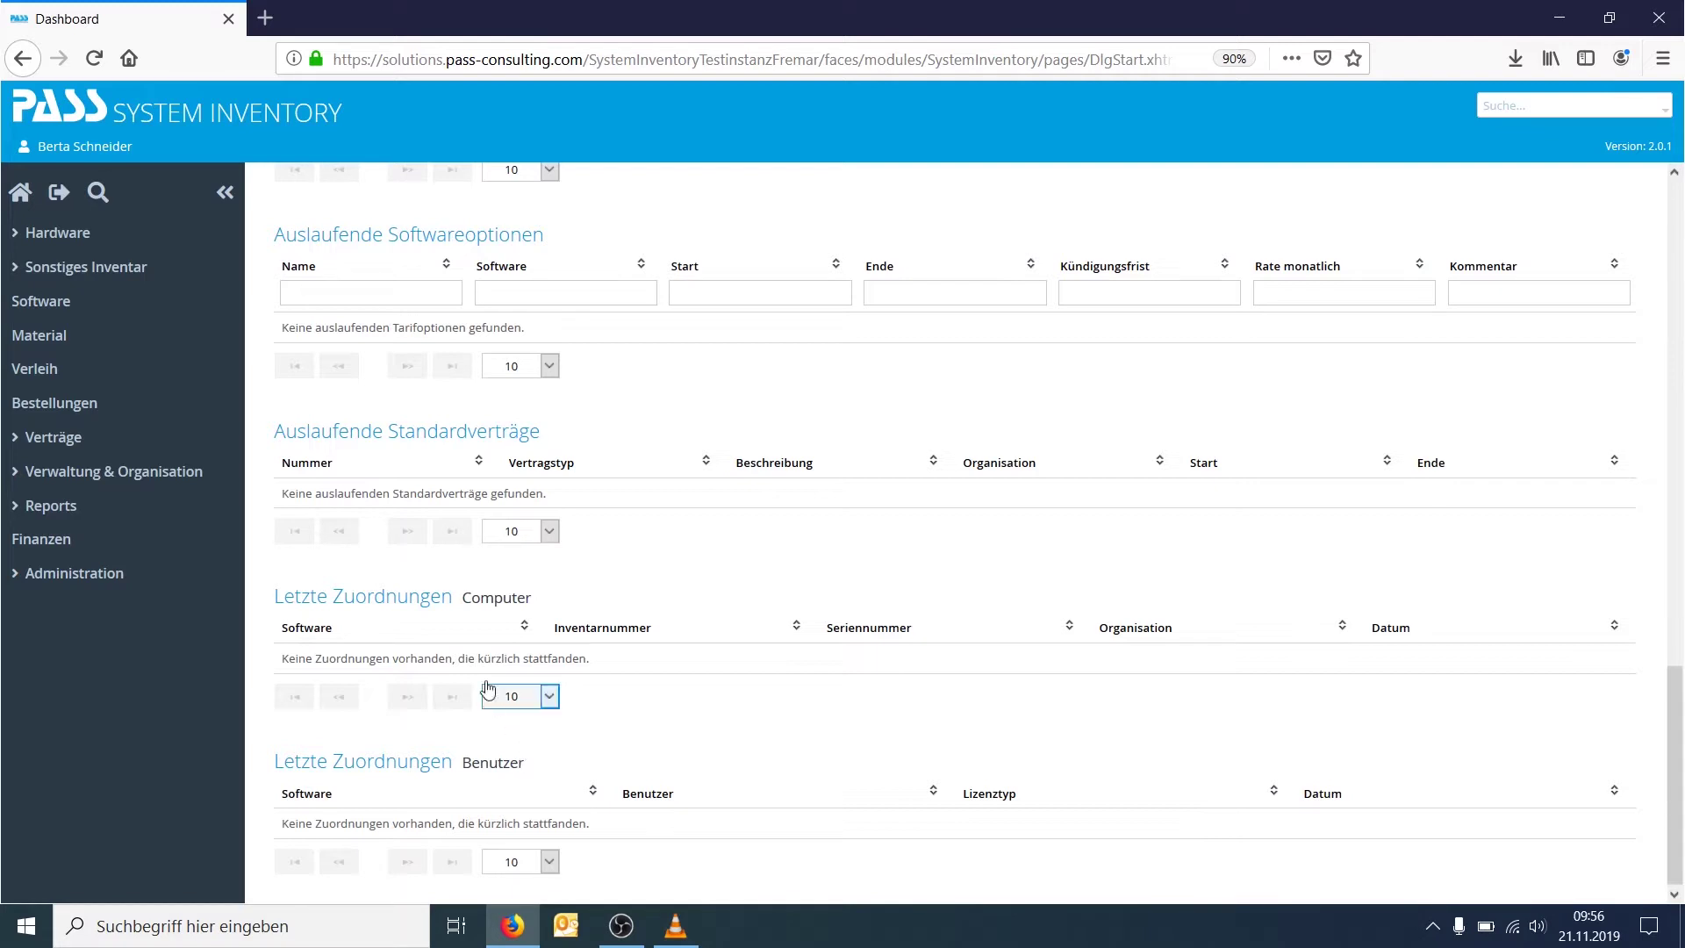
Open the Computer list in the hardware inventory and view its detailed search fields.
{"action": "left_click", "coordinate": [18, 241]}
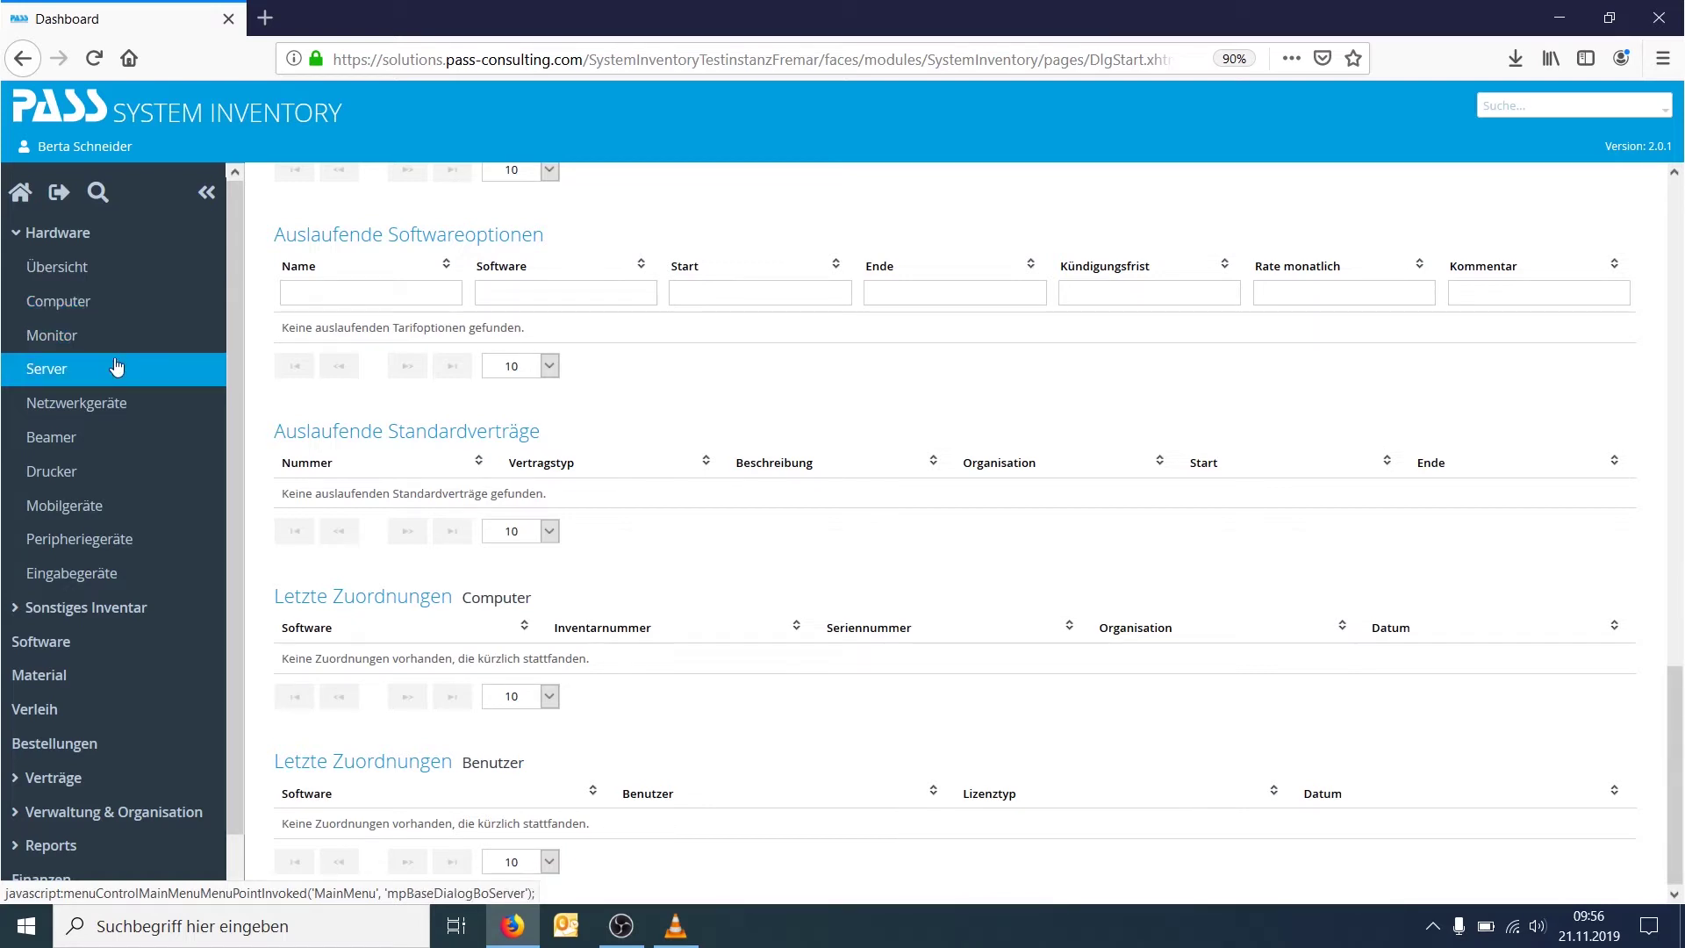
{"action": "left_click", "coordinate": [90, 311]}
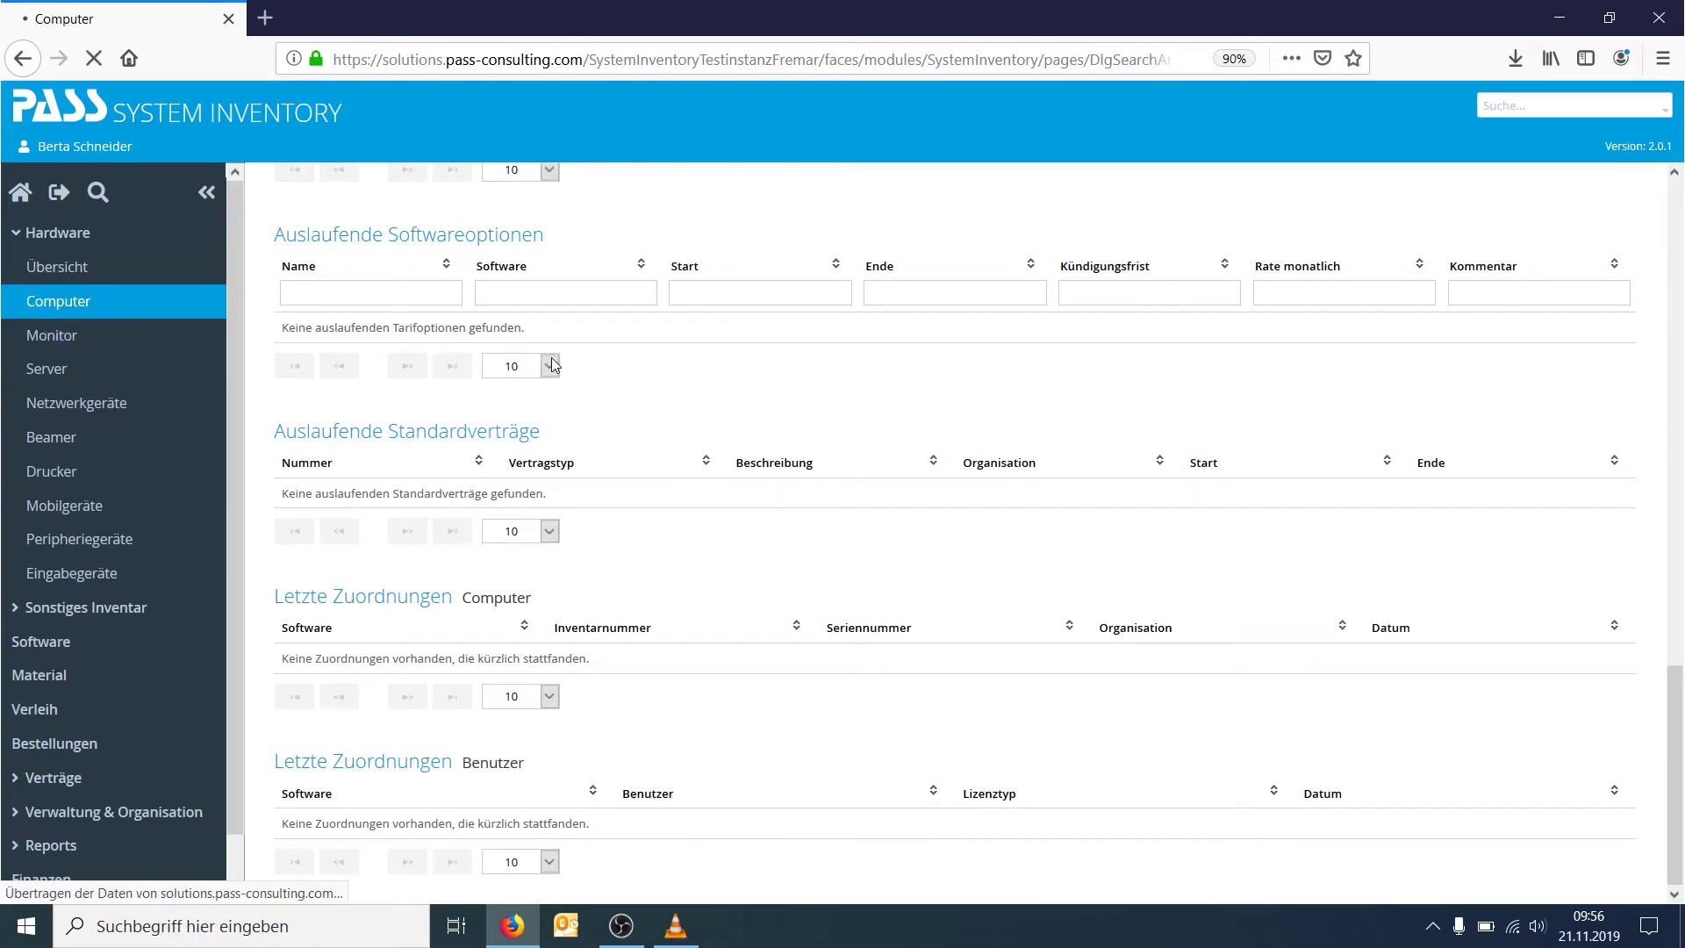
{"action": "left_click", "coordinate": [392, 267]}
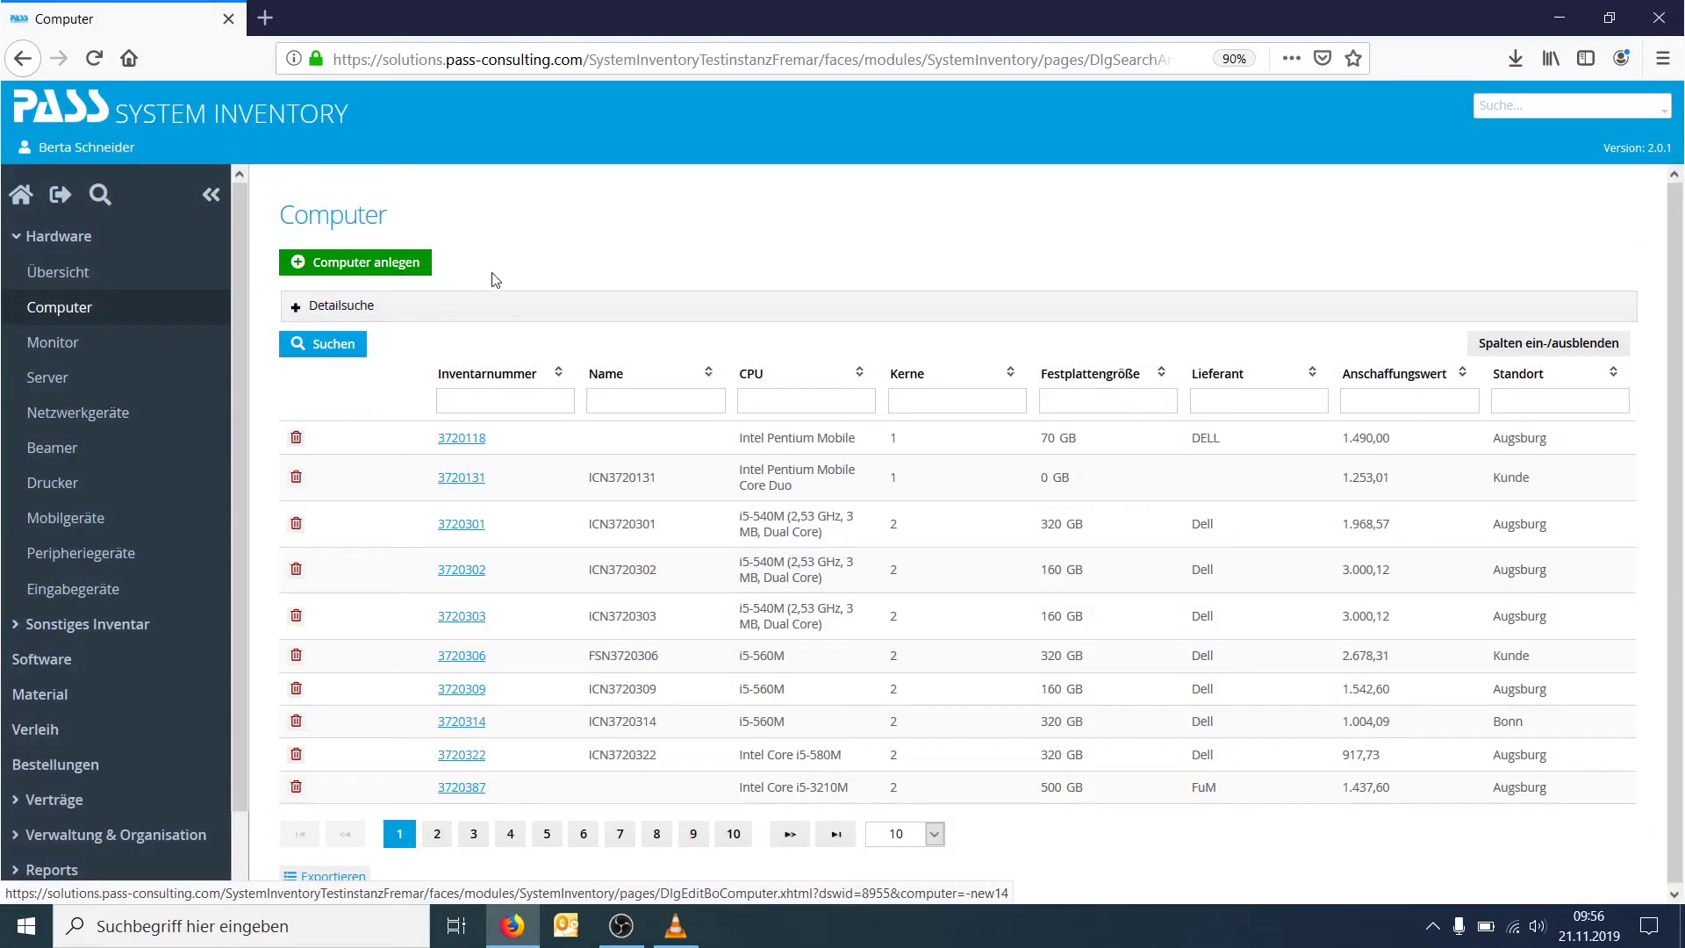
{"action": "left_click", "coordinate": [532, 413]}
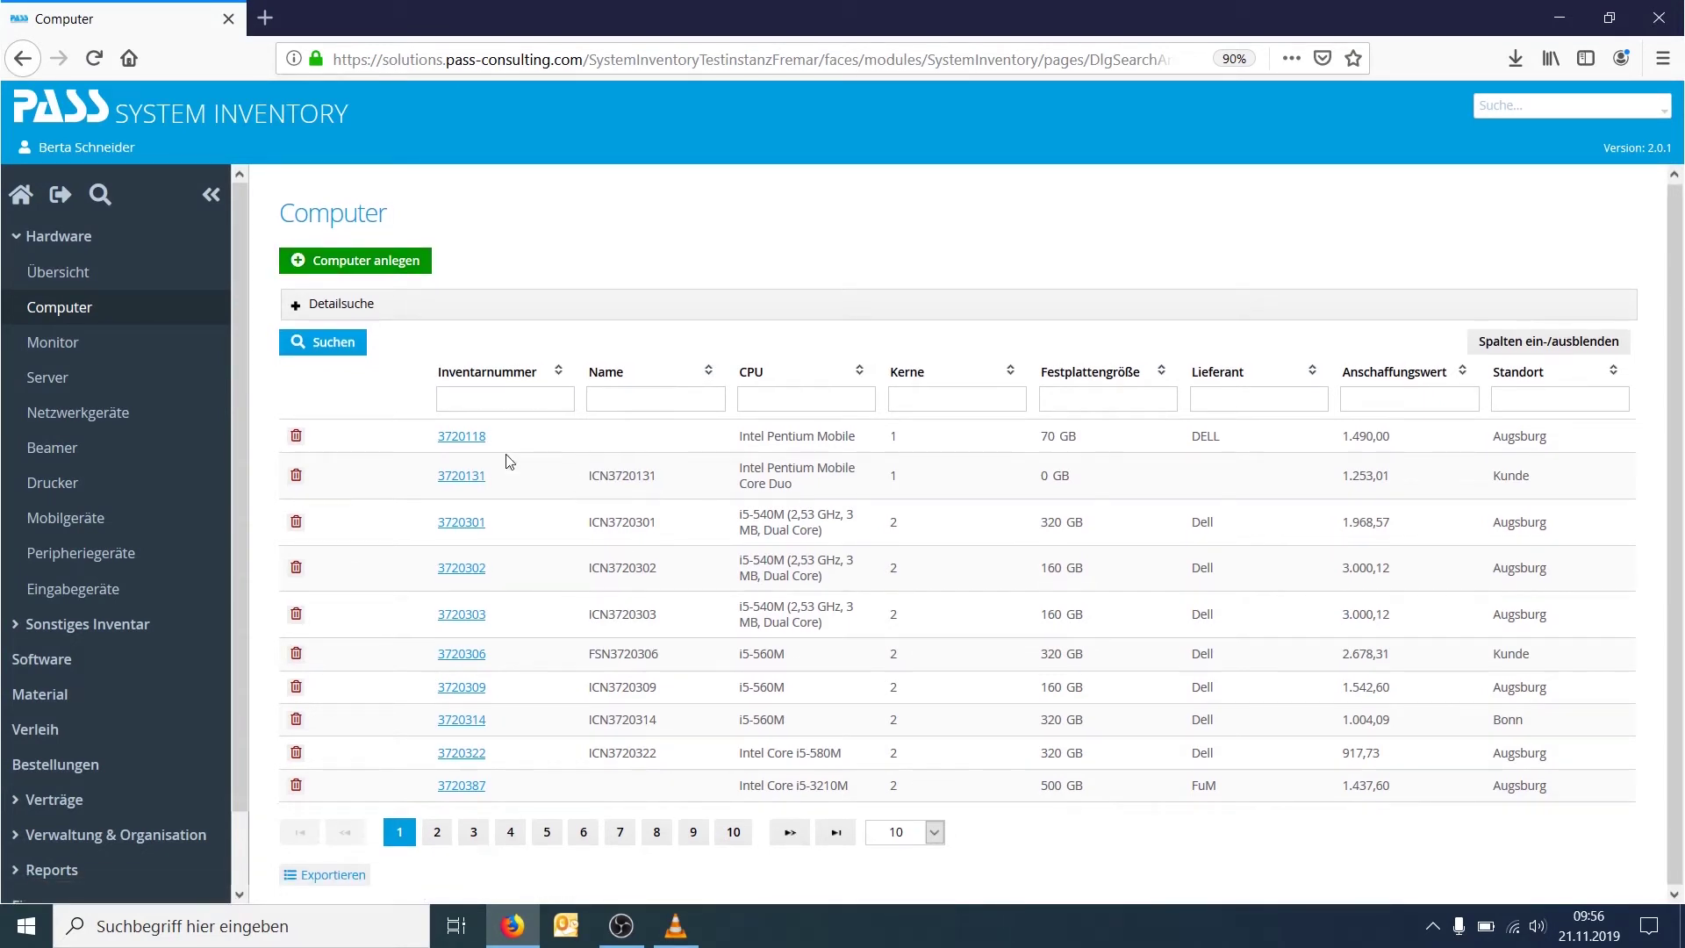
{"action": "left_click", "coordinate": [342, 306]}
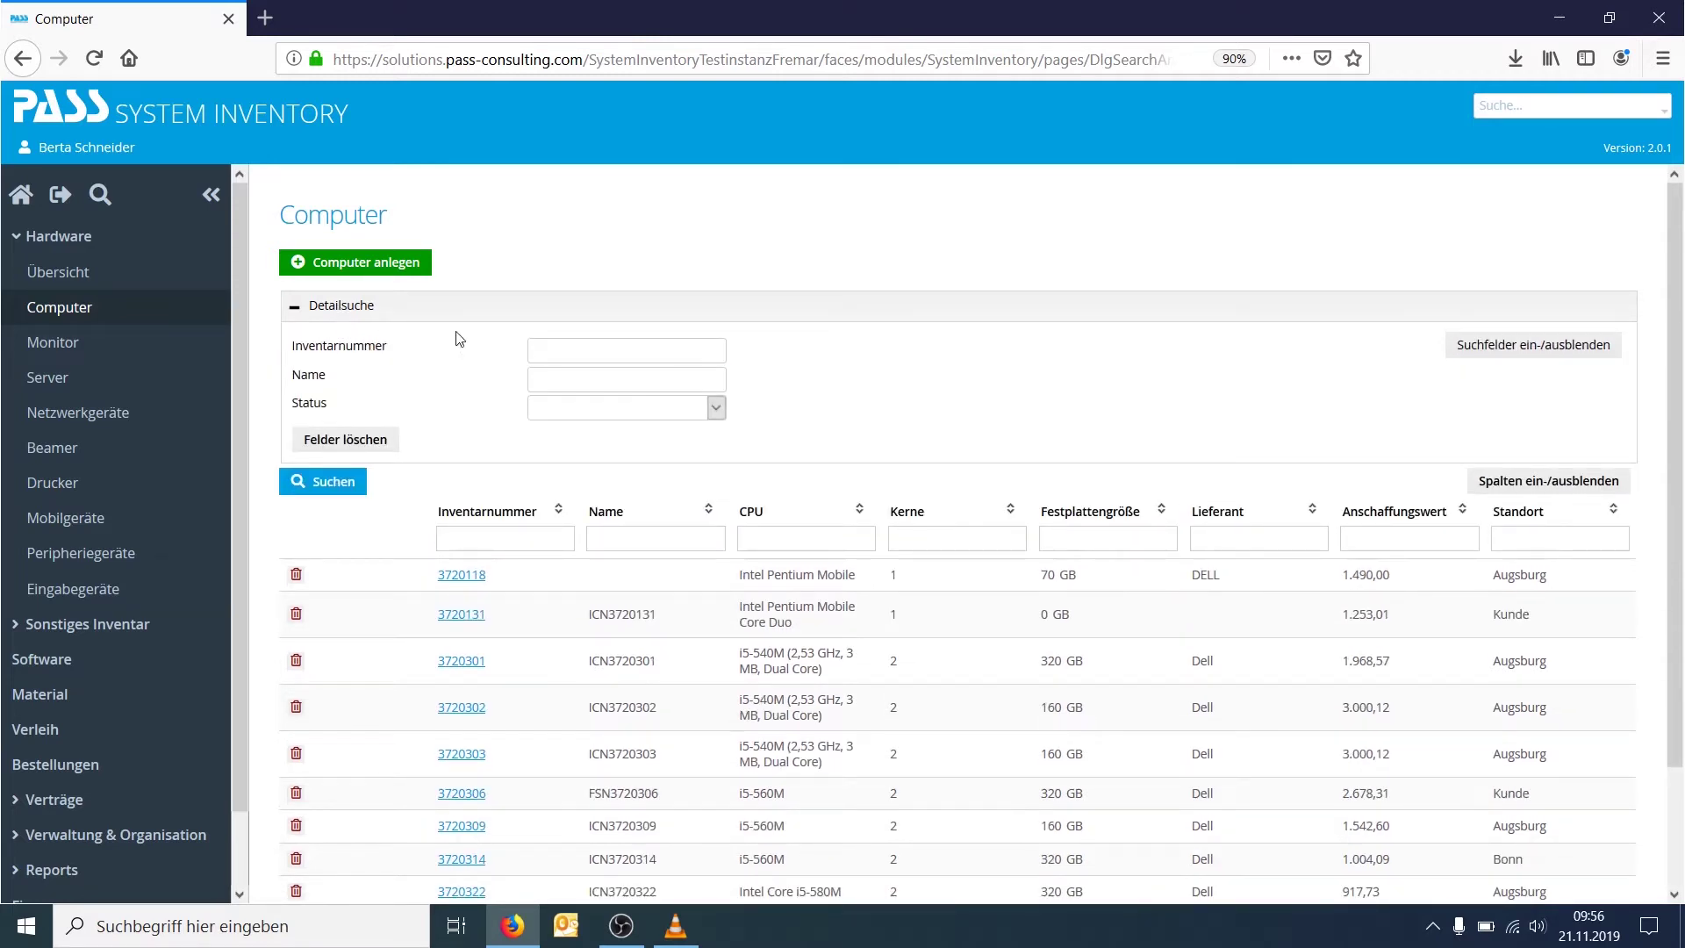
{"action": "left_click", "coordinate": [352, 309]}
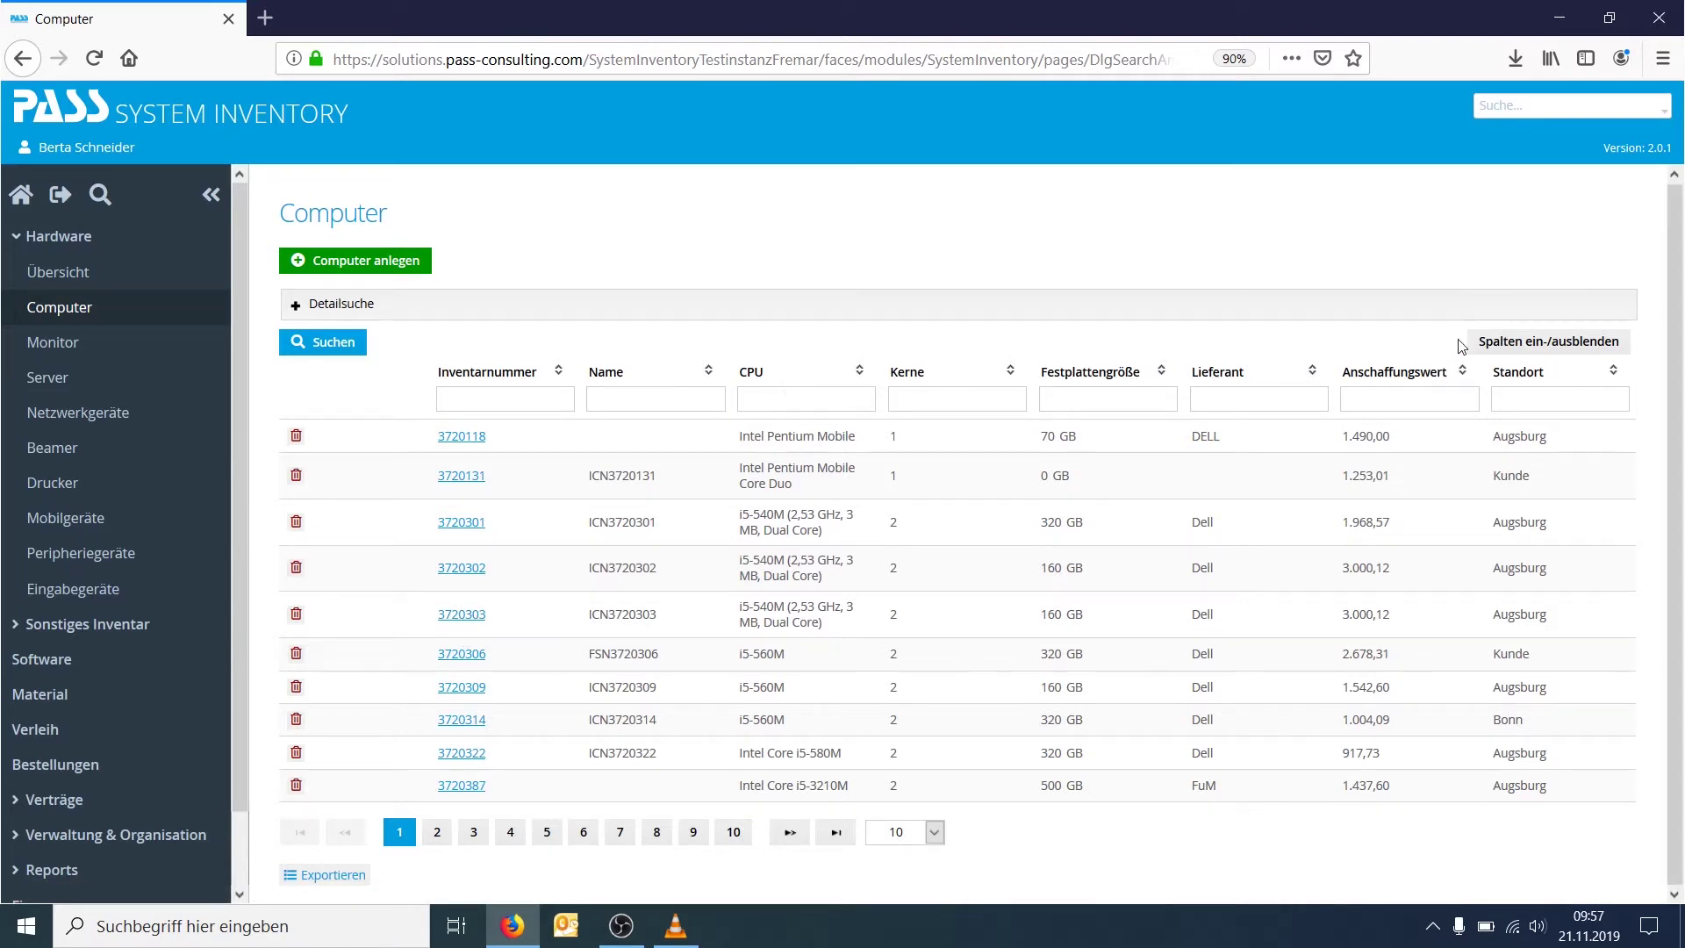
Hide the Standort column and show the Abteilung column in the computer list.
{"action": "left_click", "coordinate": [1541, 345]}
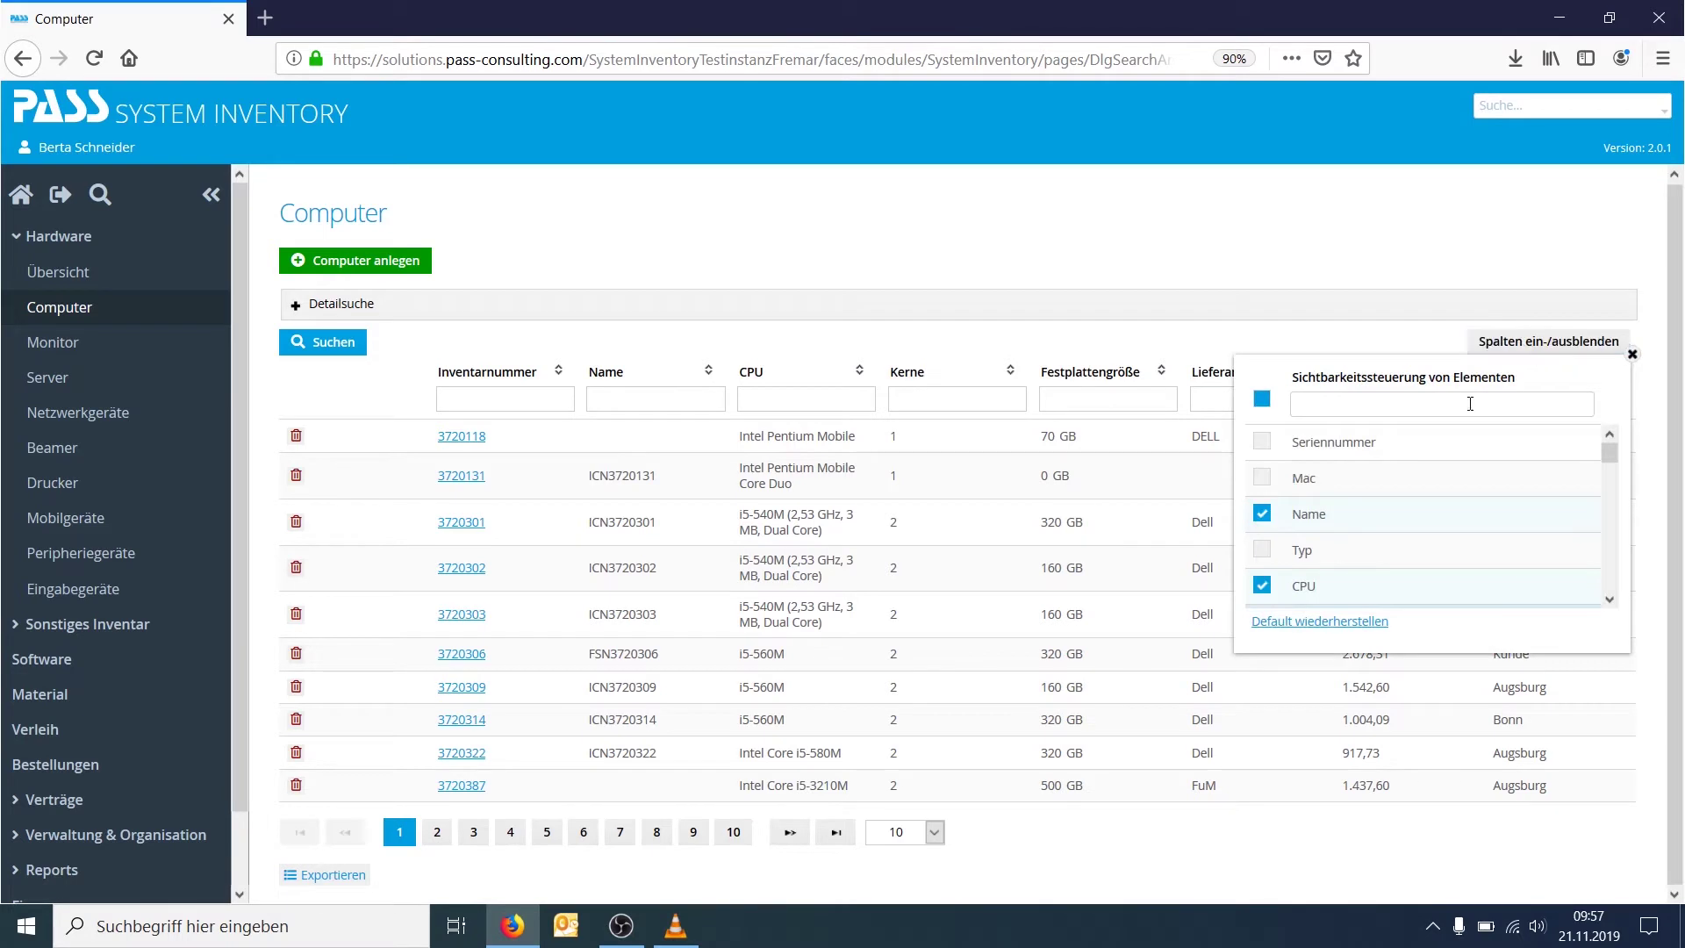
{"action": "scroll", "coordinate": [1447, 500], "scroll_direction": "down", "scroll_amount": 5}
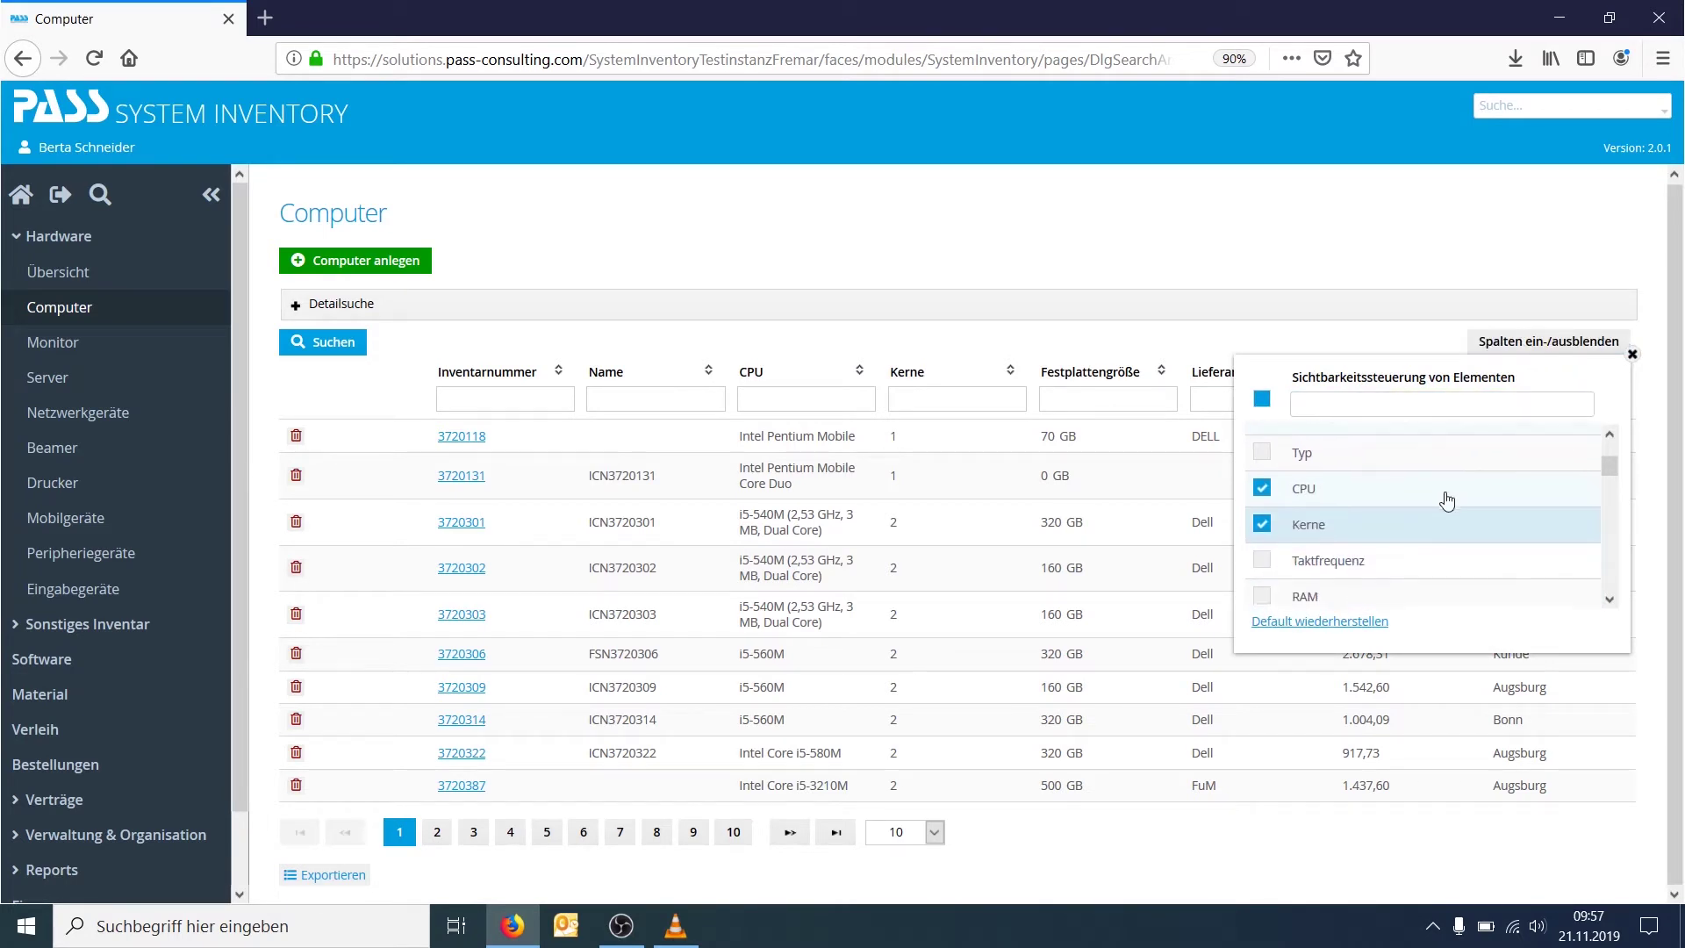
{"action": "scroll", "coordinate": [1448, 500], "scroll_direction": "down", "scroll_amount": 8}
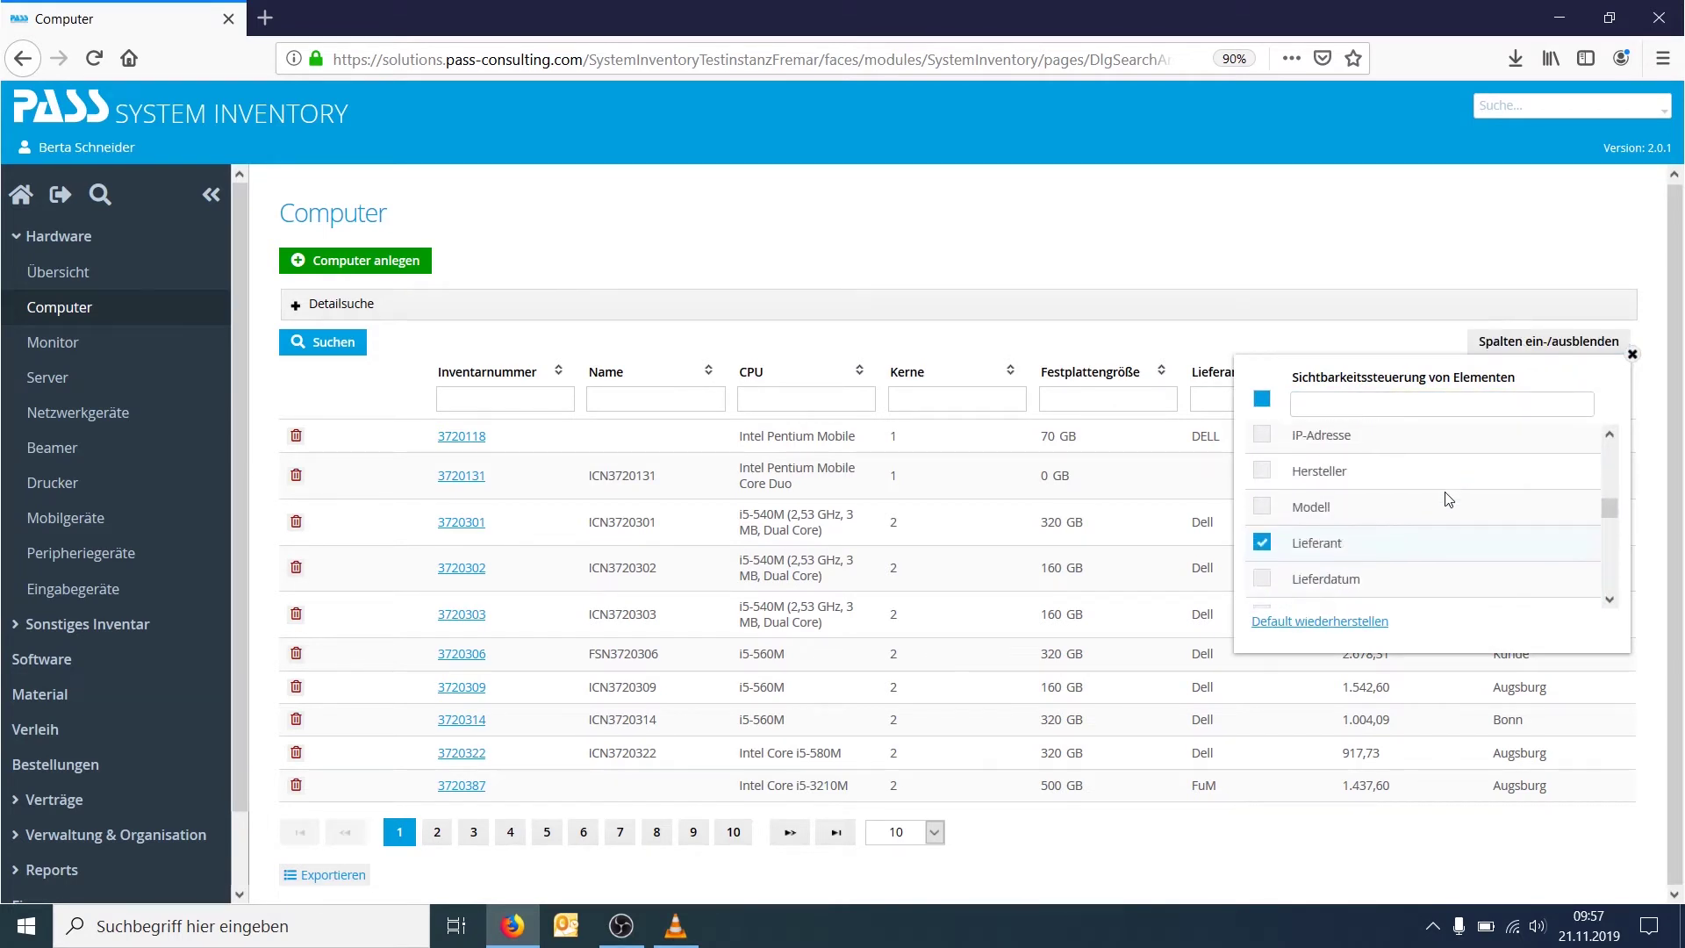
{"action": "scroll", "coordinate": [1448, 500], "scroll_direction": "down", "scroll_amount": 5}
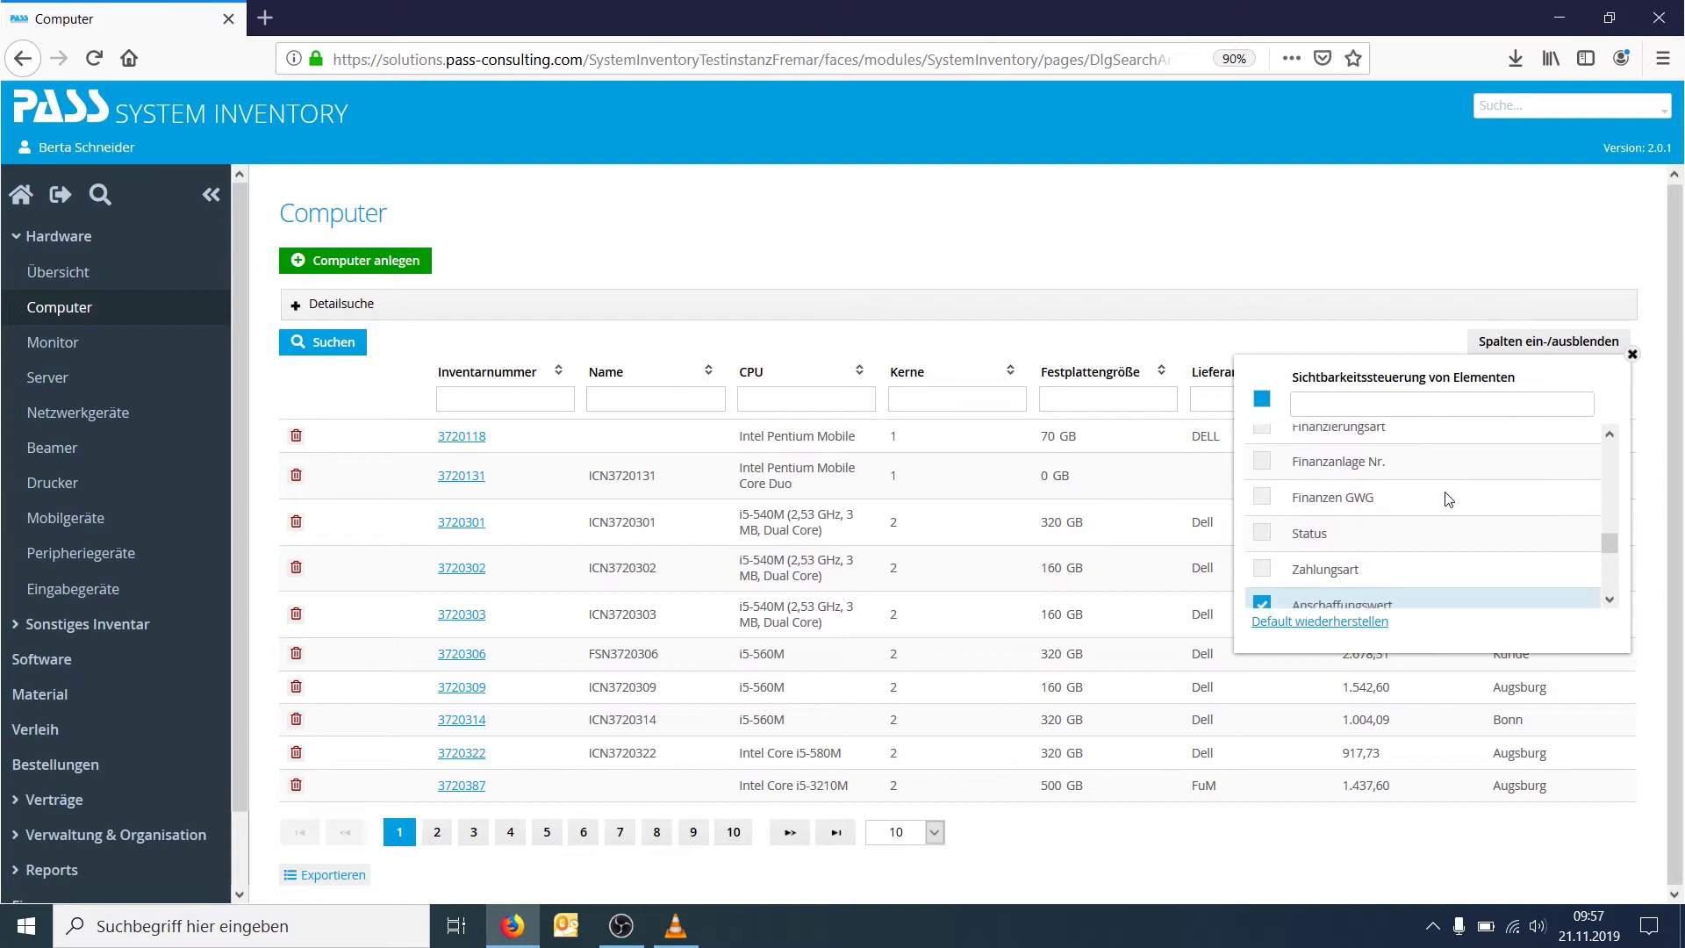
{"action": "scroll", "coordinate": [1445, 492], "scroll_direction": "down", "scroll_amount": 4}
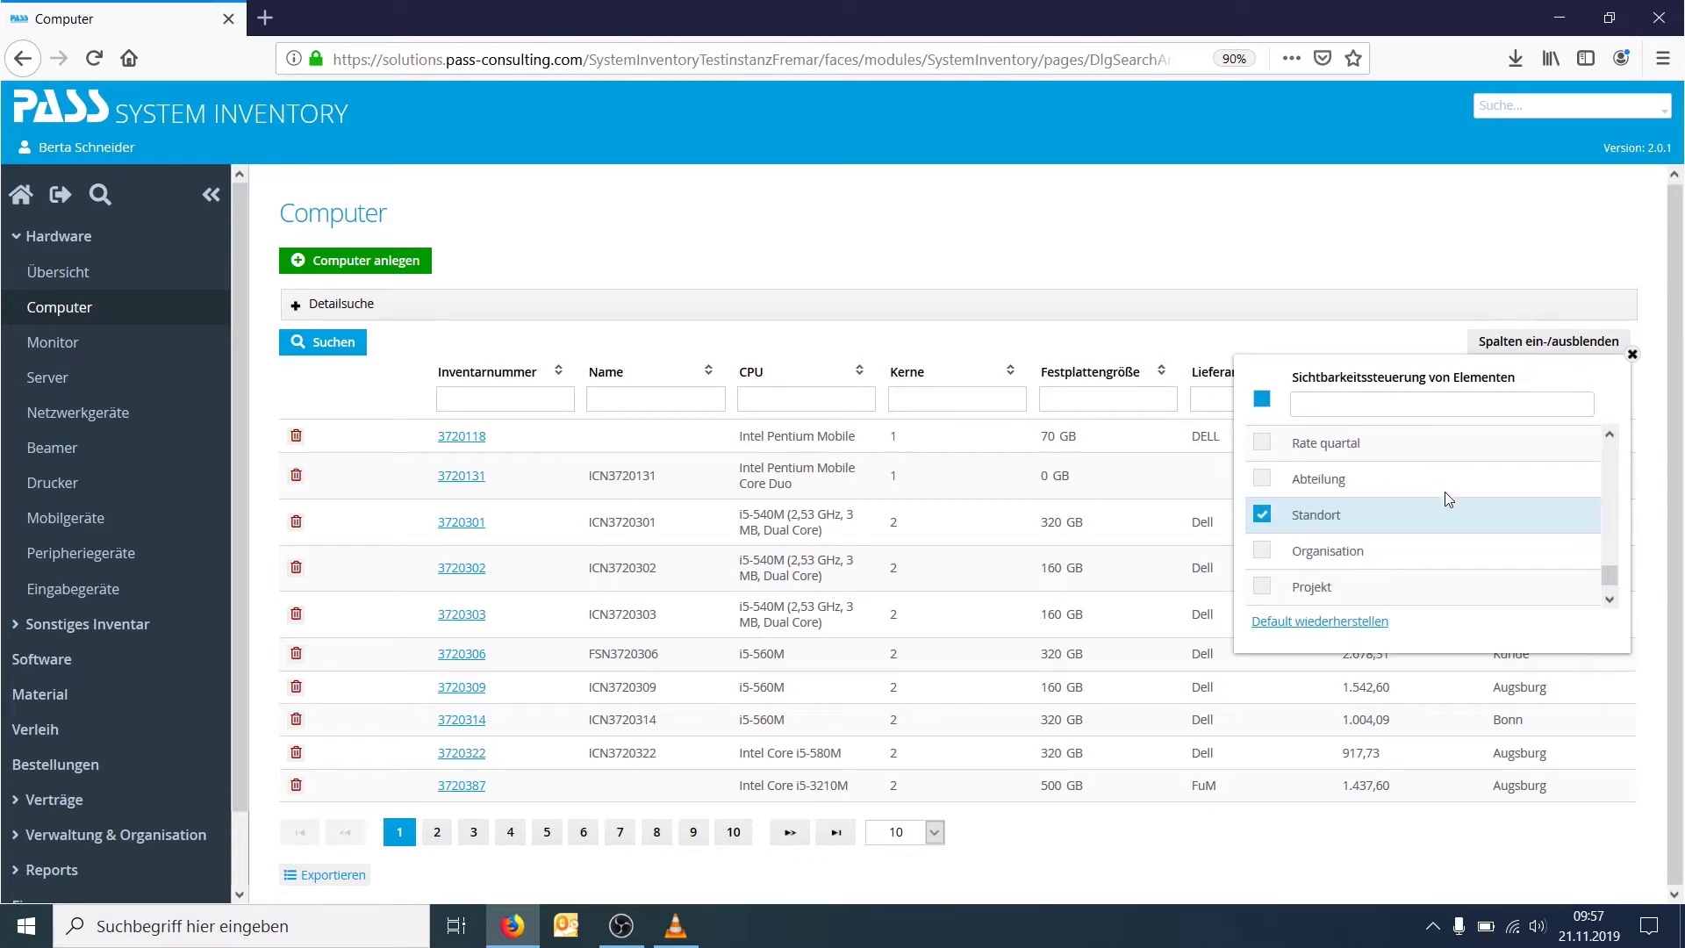
{"action": "left_click", "coordinate": [1278, 486]}
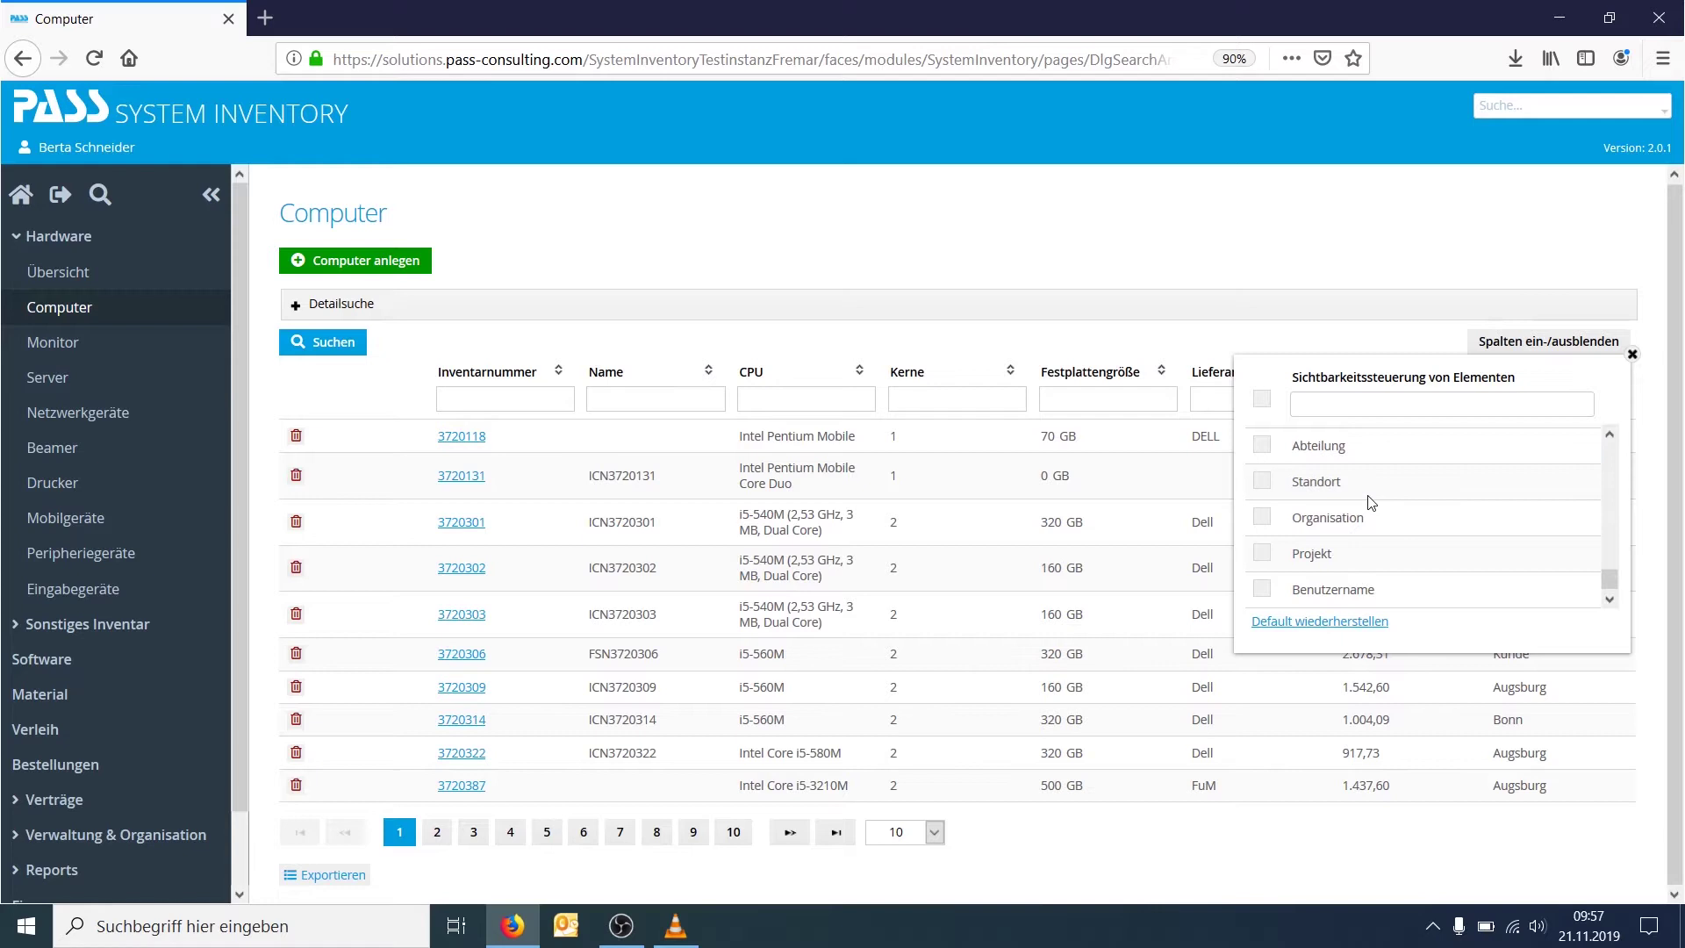
{"action": "left_click", "coordinate": [1262, 446]}
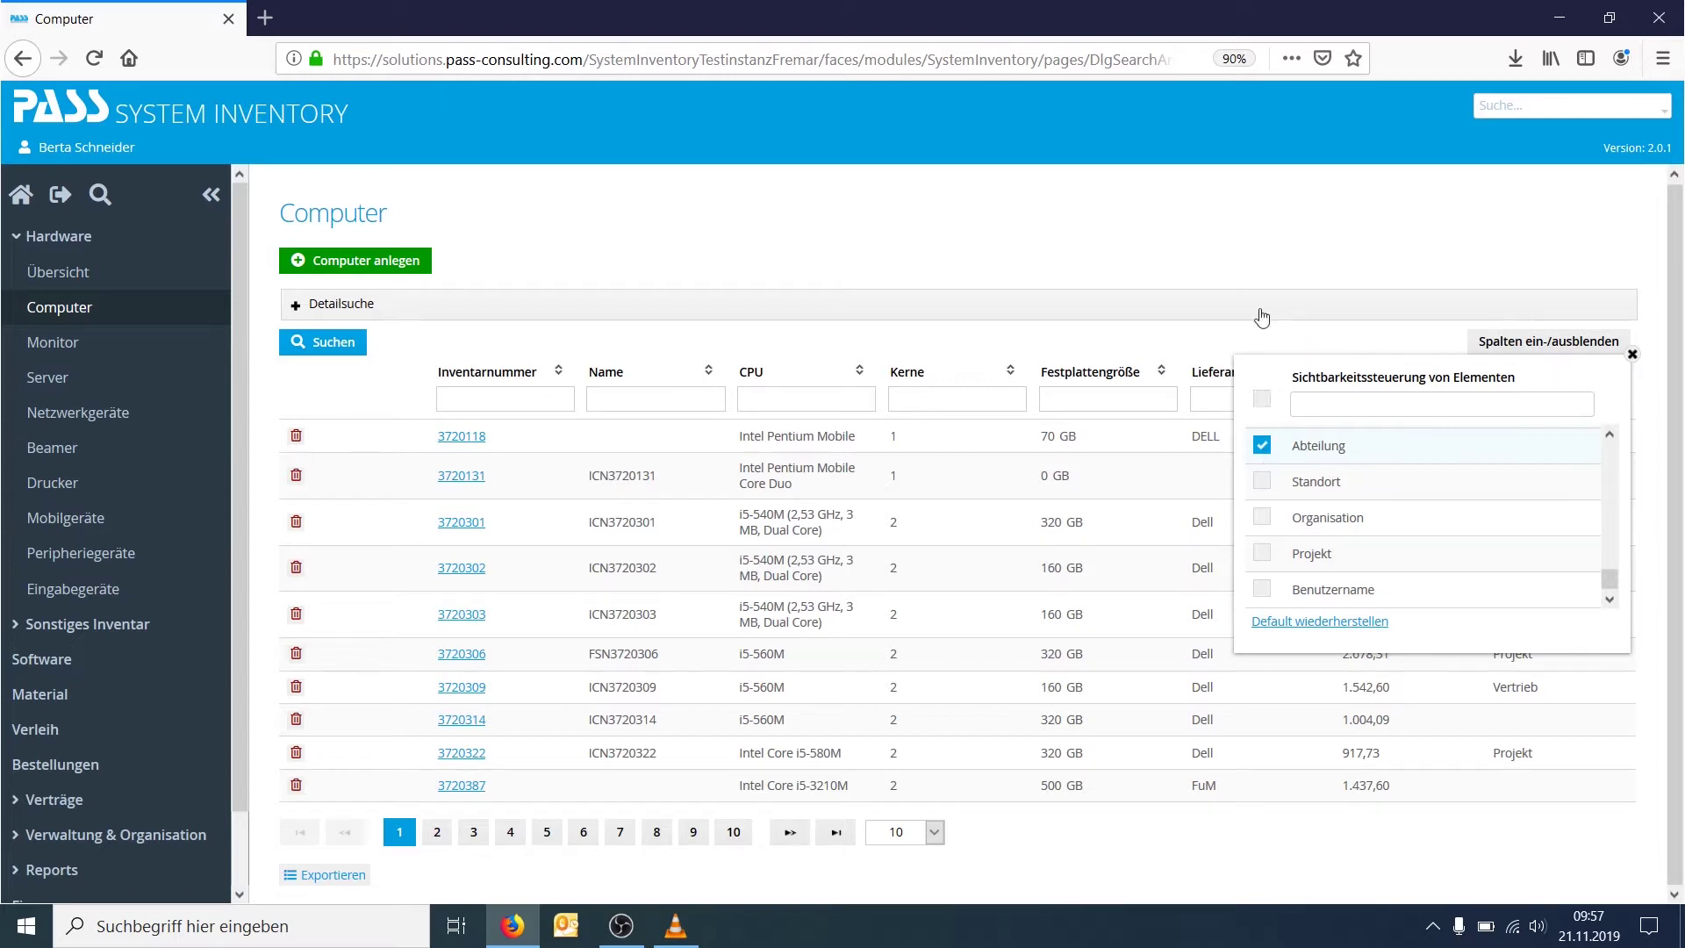
{"action": "left_click", "coordinate": [1267, 268]}
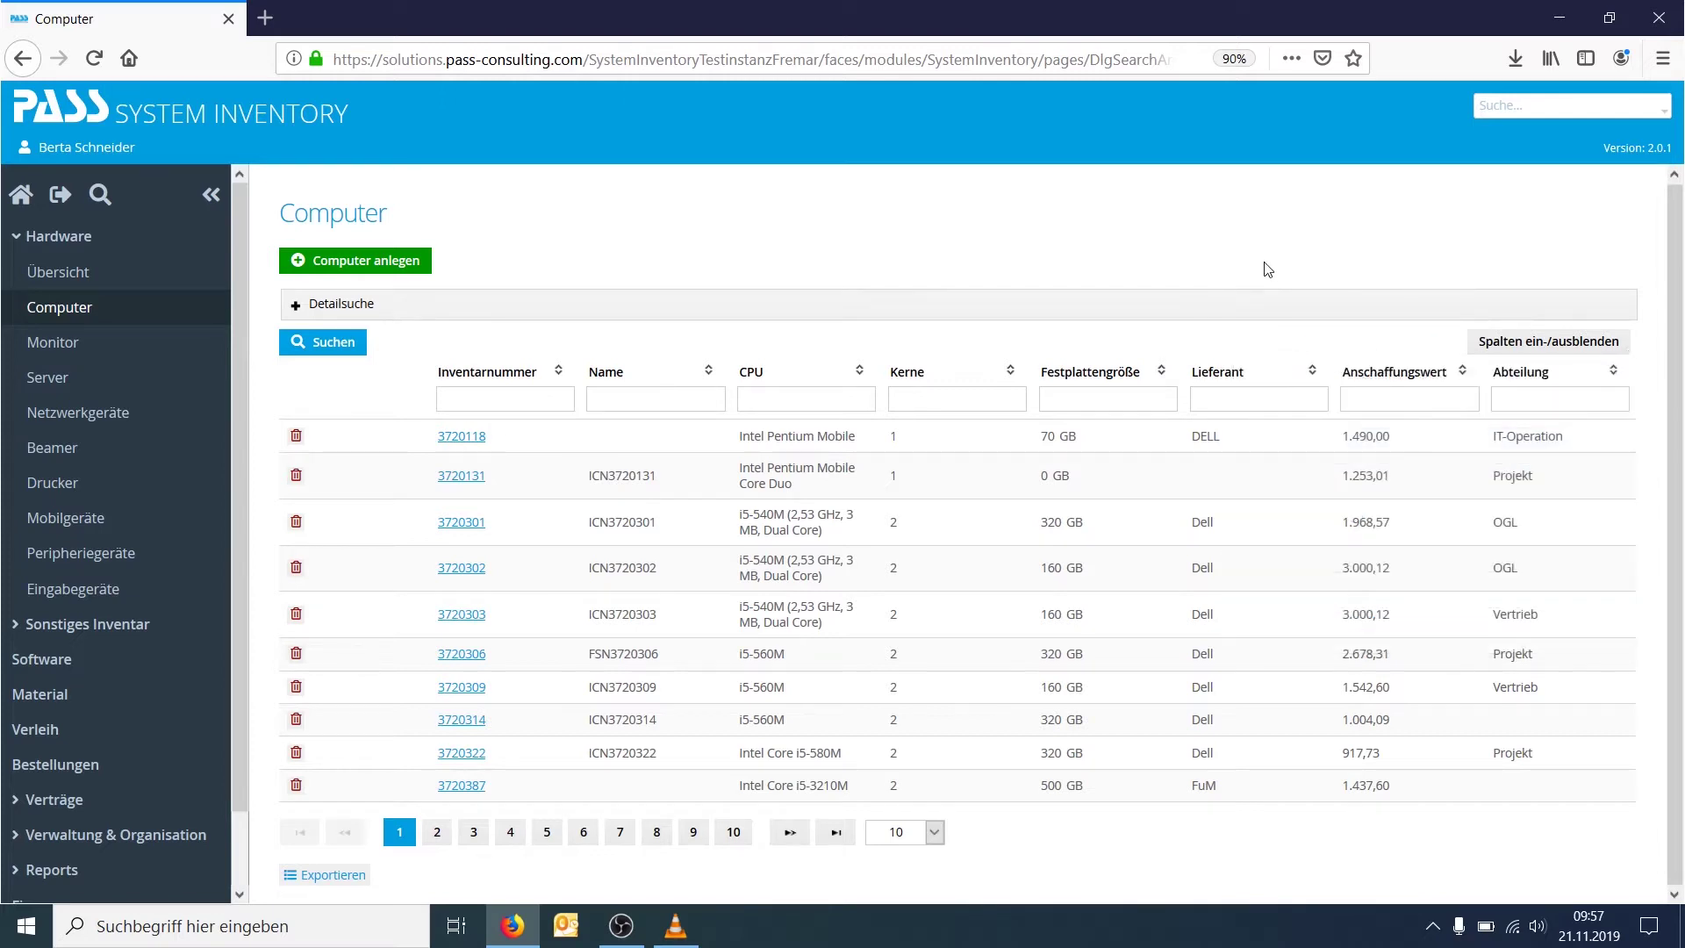
Filter the computer list by the Abteilung "vertrieb" and clear the filter again.
{"action": "left_click", "coordinate": [1518, 391]}
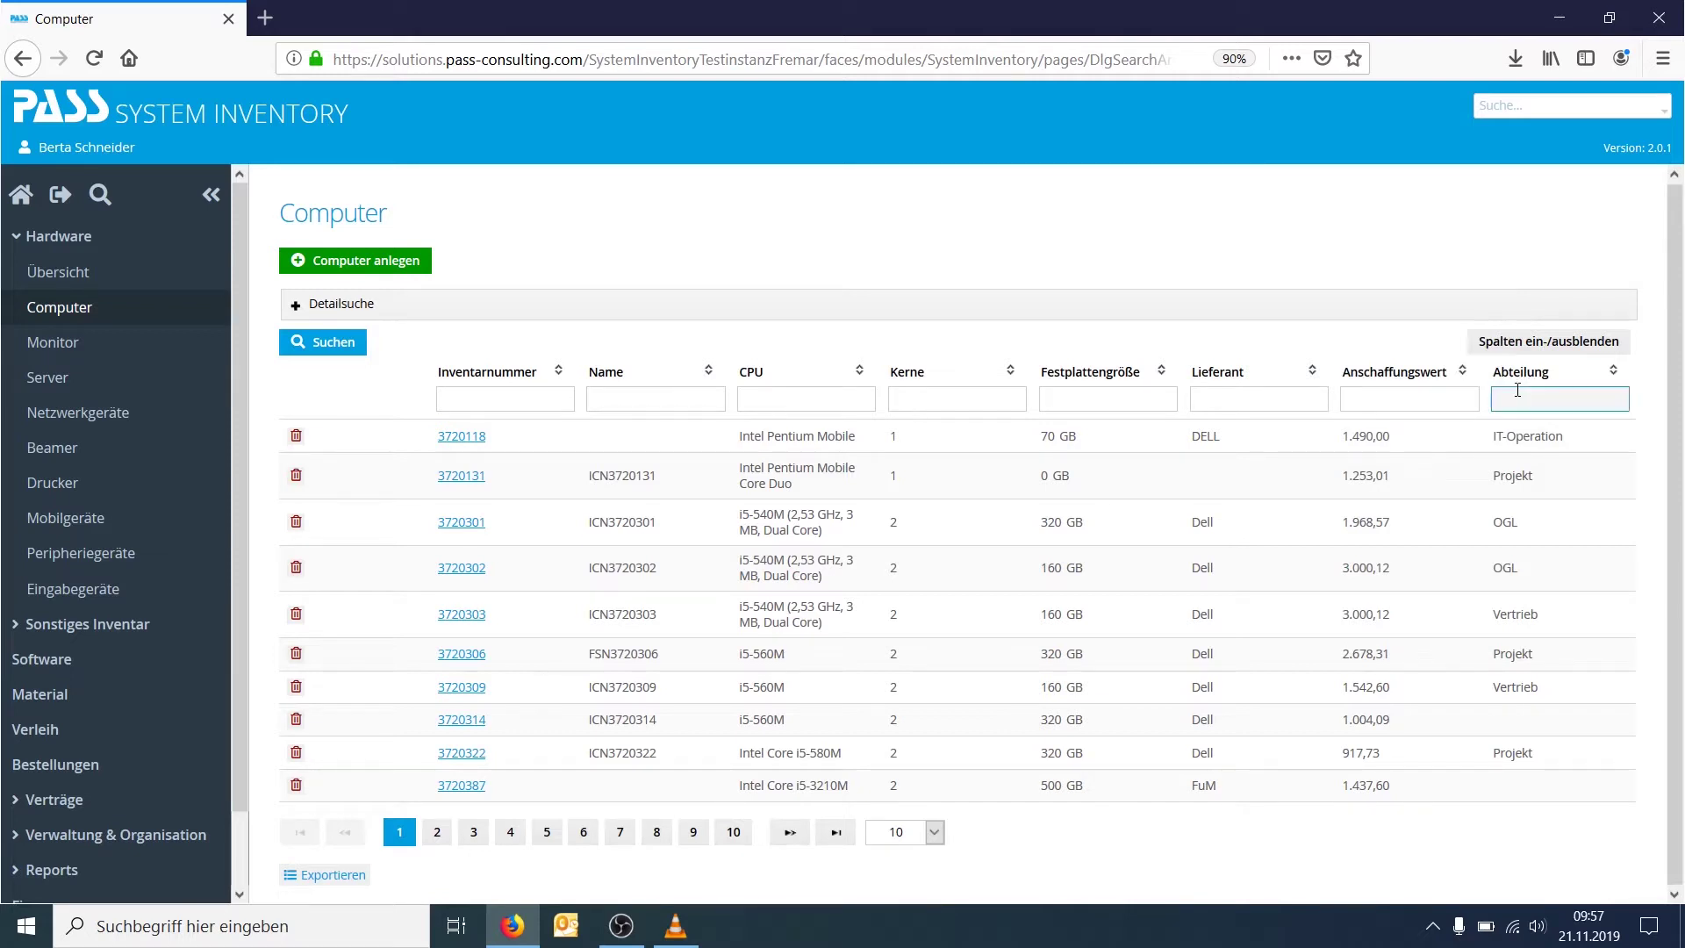
{"action": "left_click", "coordinate": [1517, 398]}
{"action": "type", "text": "Vertrie"}
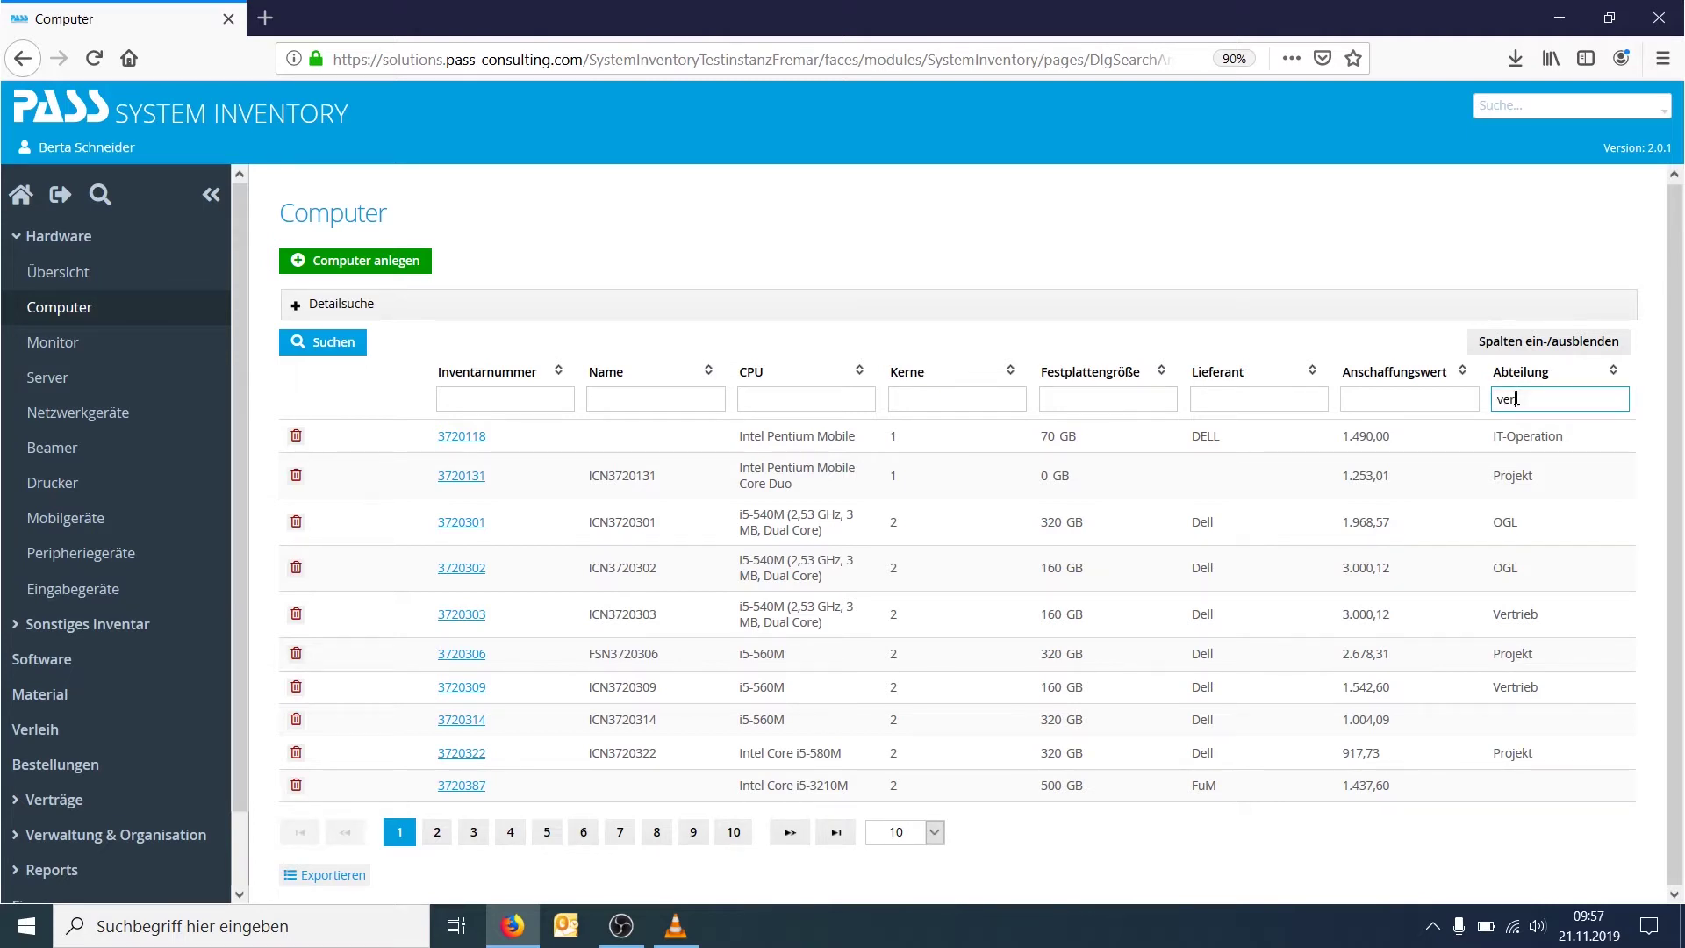
{"action": "type", "text": "b"}
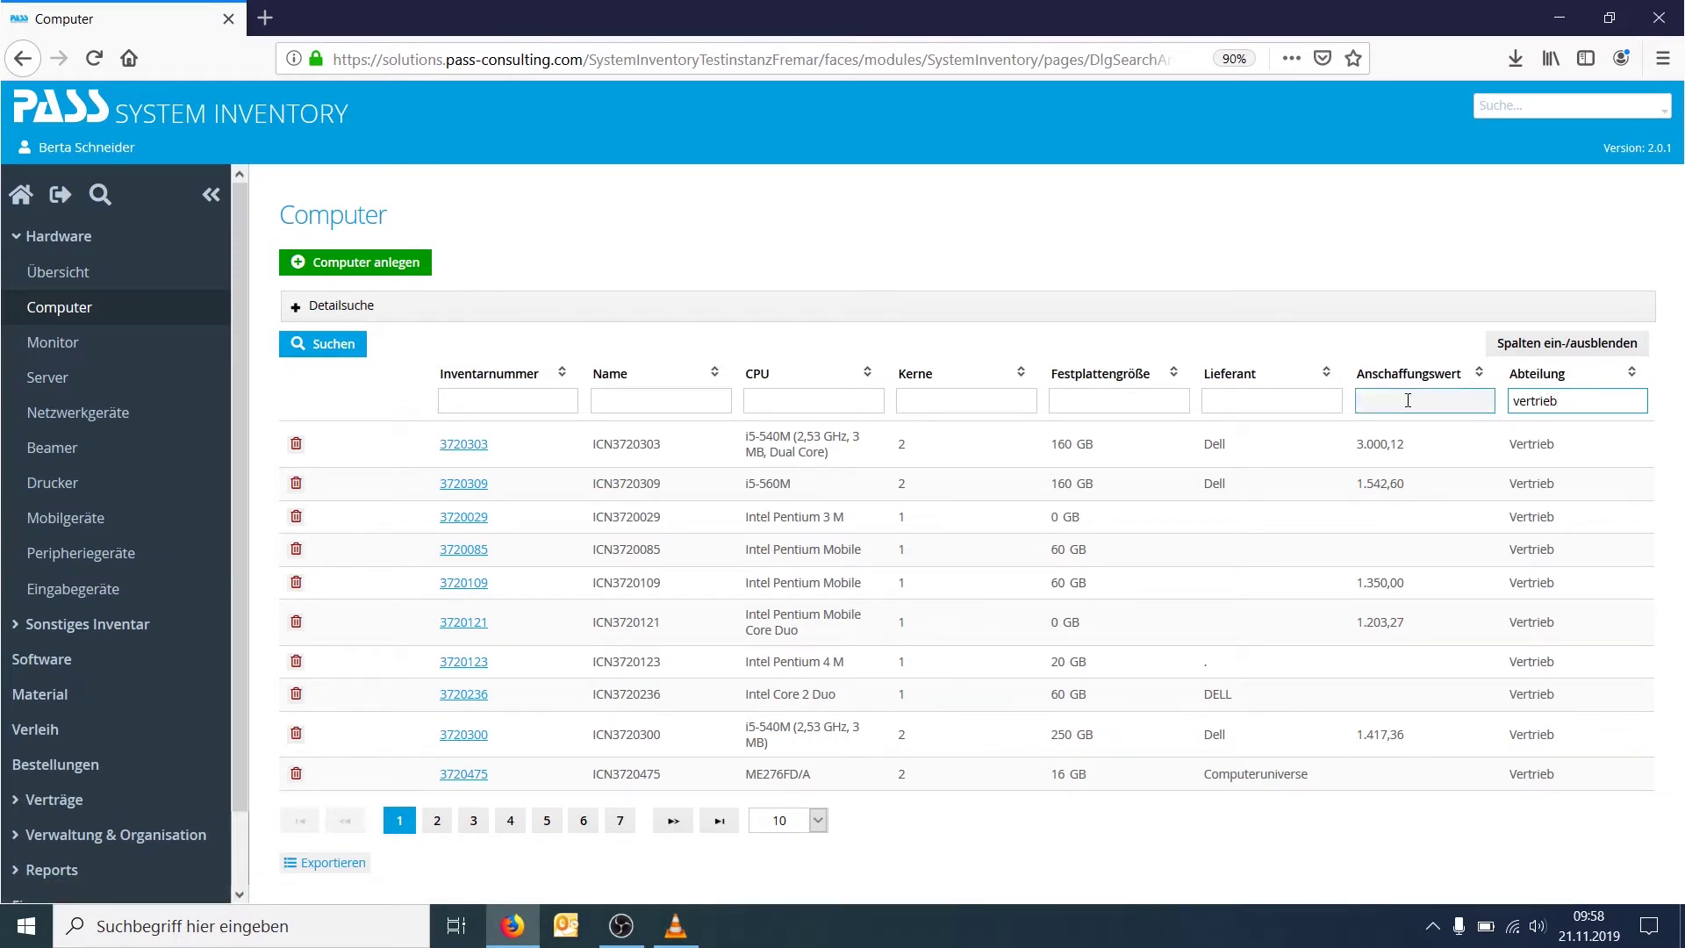
{"action": "double_click", "coordinate": [1597, 392]}
{"action": "key", "text": "BackSpace"}
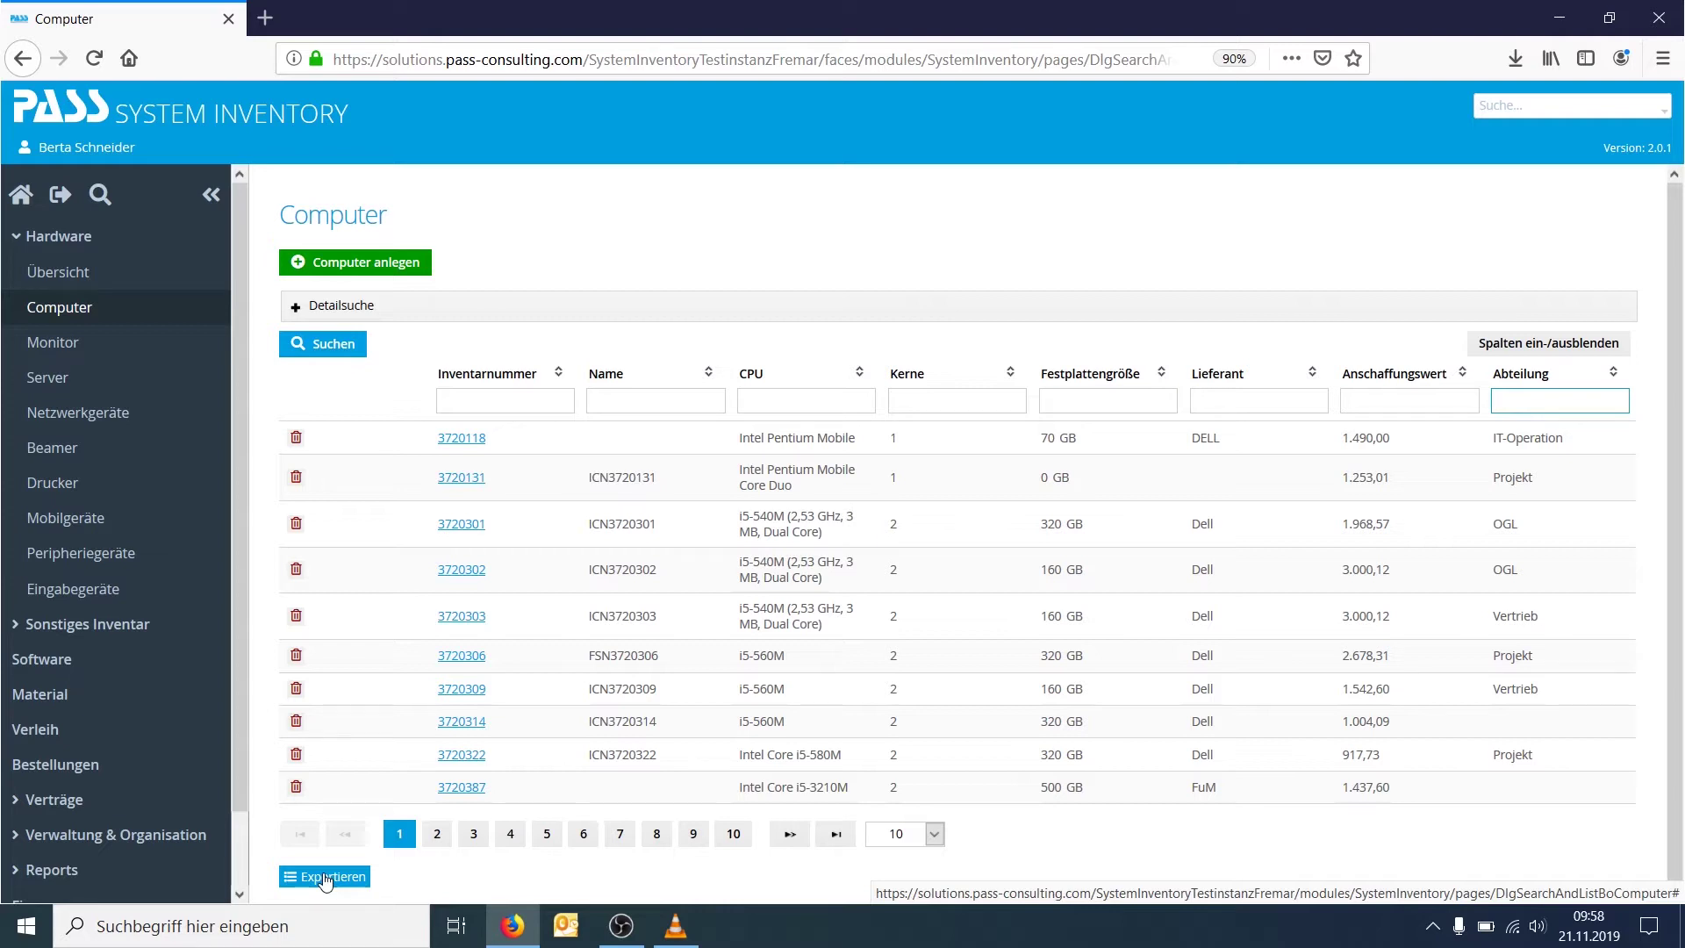
Open the record of computer 3720118 and examine its assignment, technical and financial data.
{"action": "left_click", "coordinate": [462, 438]}
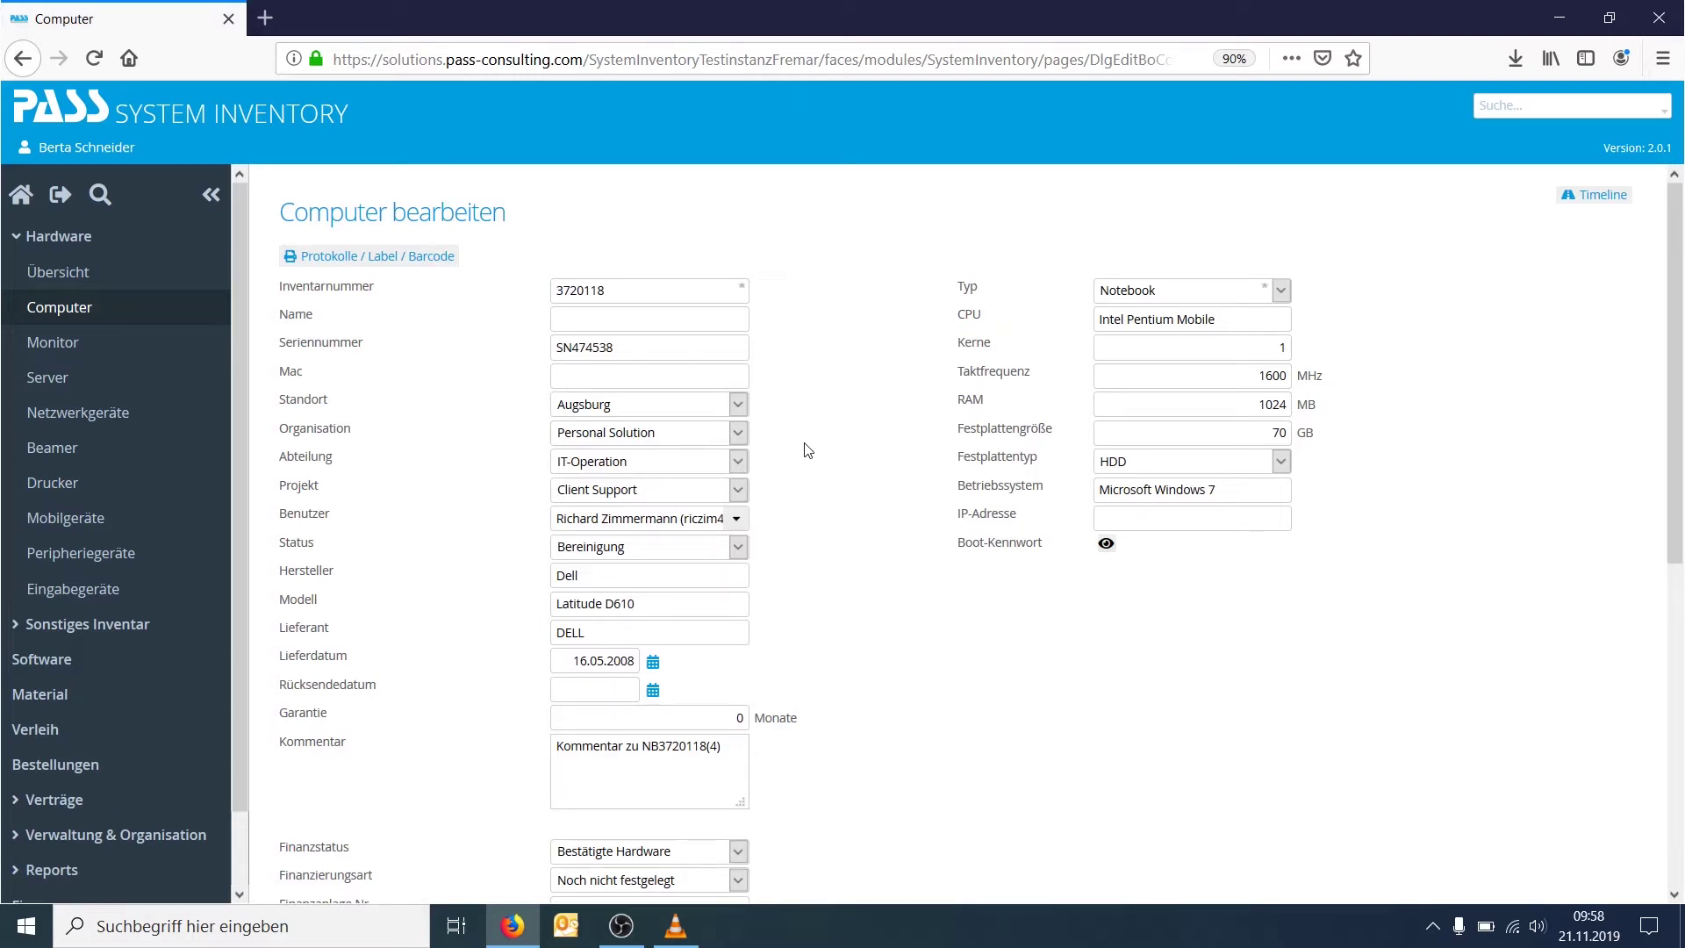
{"action": "left_click", "coordinate": [326, 344]}
{"action": "left_click", "coordinate": [336, 363]}
{"action": "left_click", "coordinate": [609, 289]}
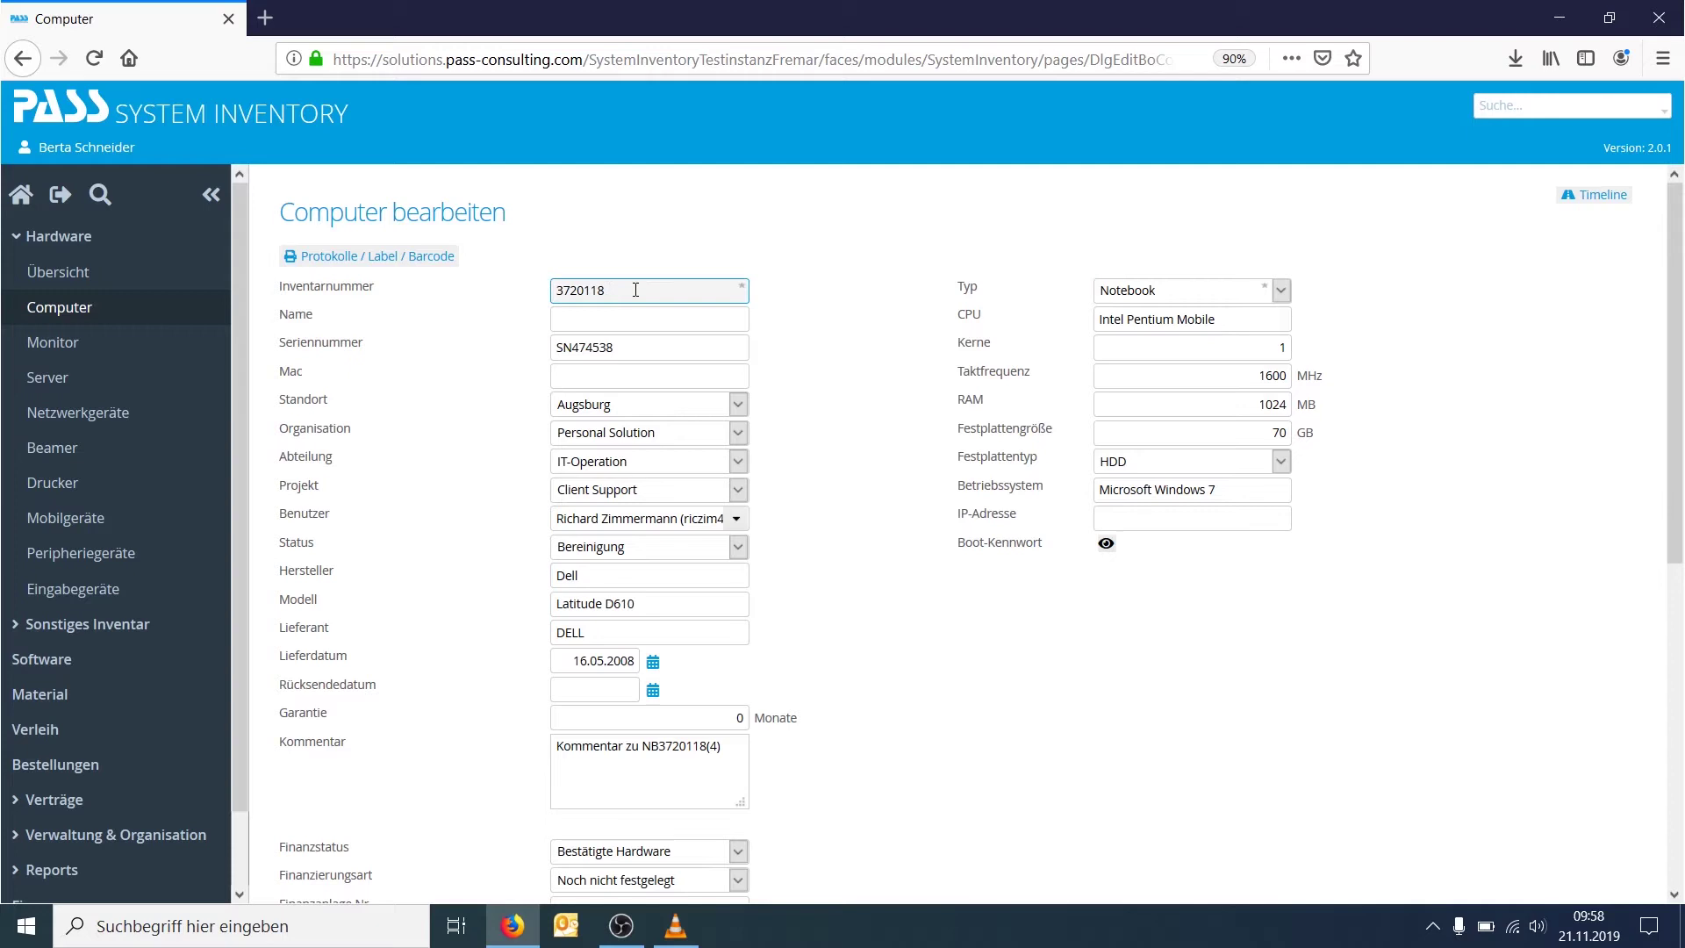
{"action": "left_click", "coordinate": [678, 433]}
{"action": "left_click", "coordinate": [678, 436]}
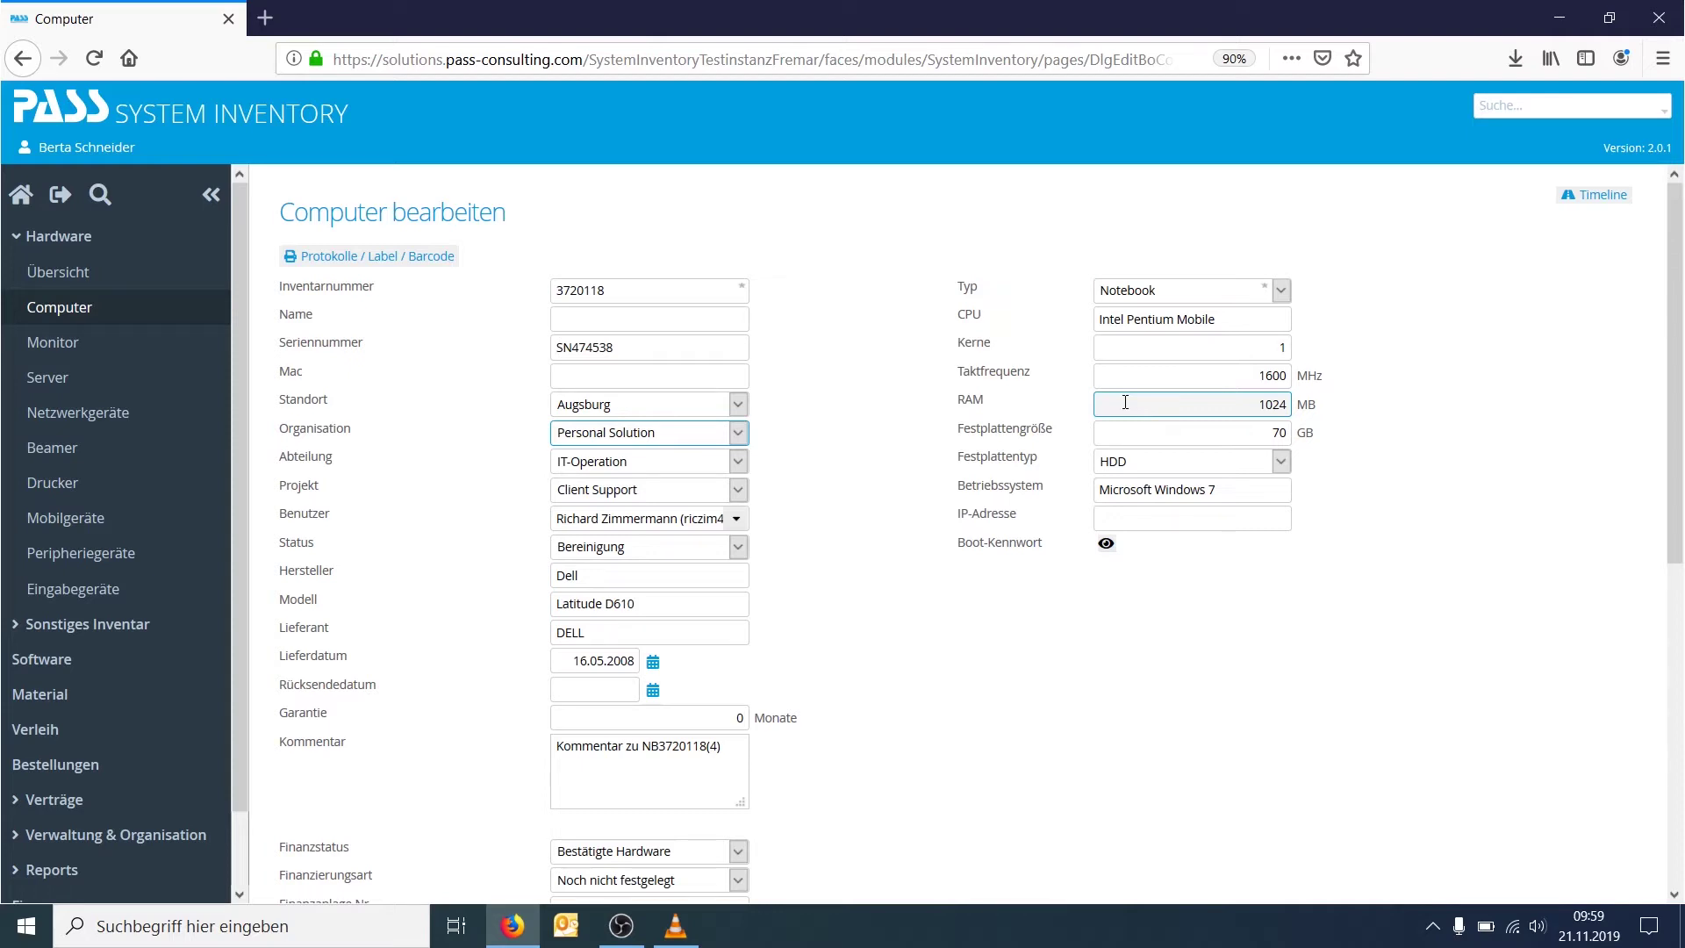
{"action": "scroll", "coordinate": [1041, 454], "scroll_direction": "down", "scroll_amount": 3}
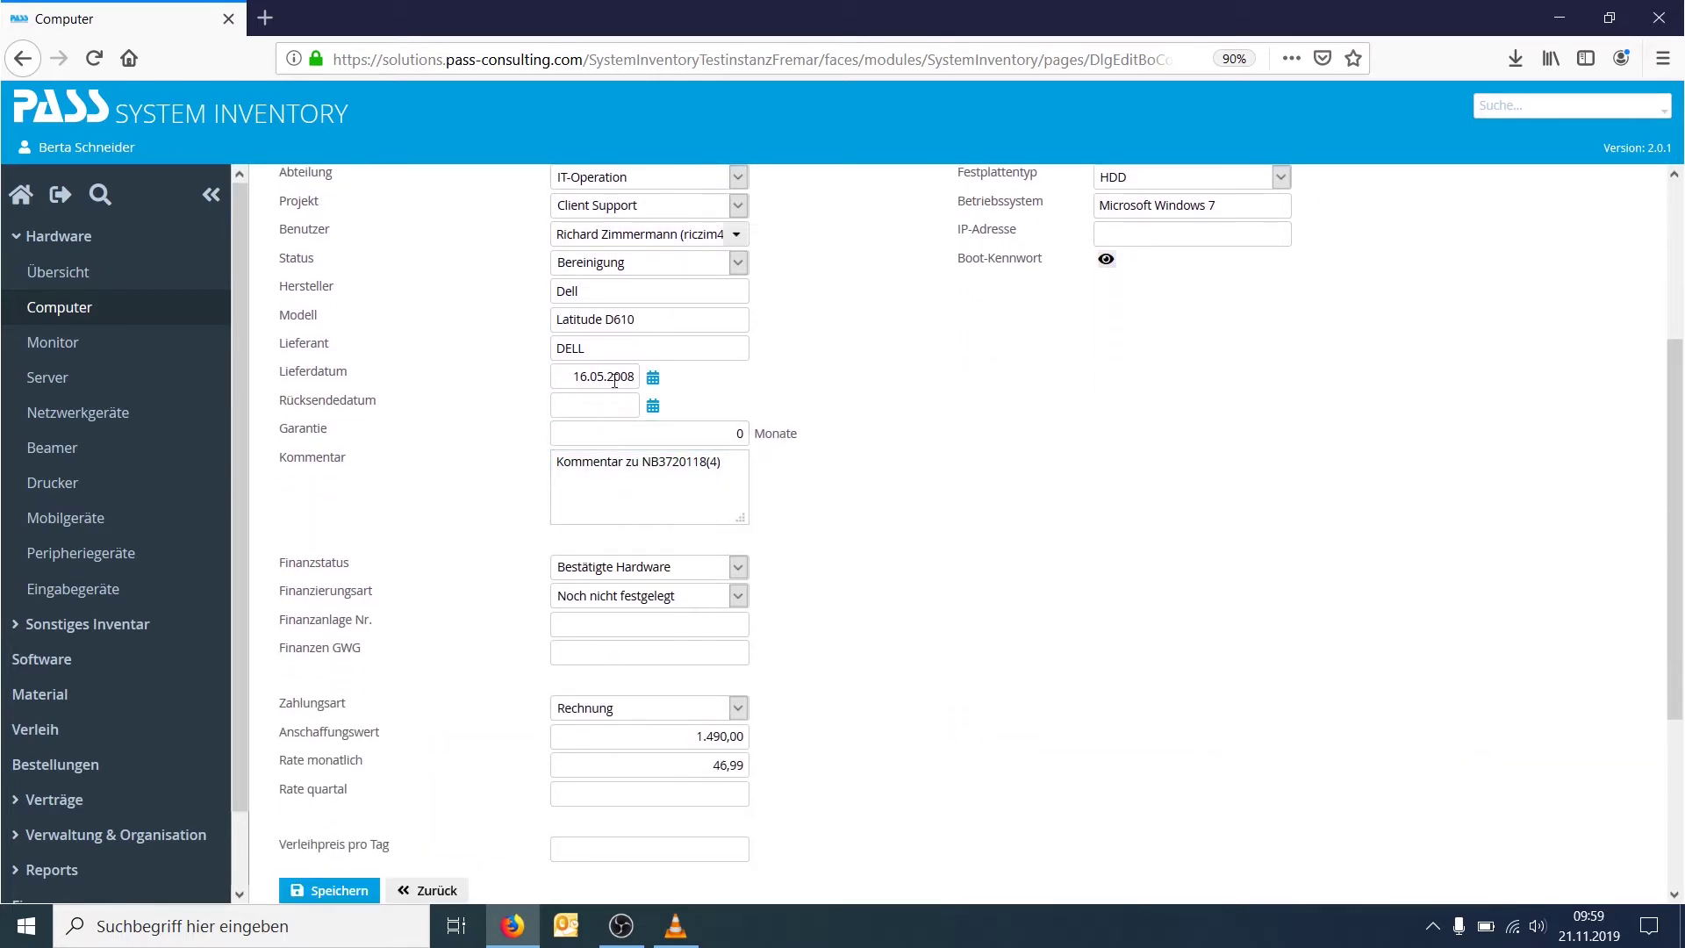
{"action": "scroll", "coordinate": [633, 310], "scroll_direction": "up", "scroll_amount": 1}
{"action": "scroll", "coordinate": [633, 310], "scroll_direction": "up", "scroll_amount": 2}
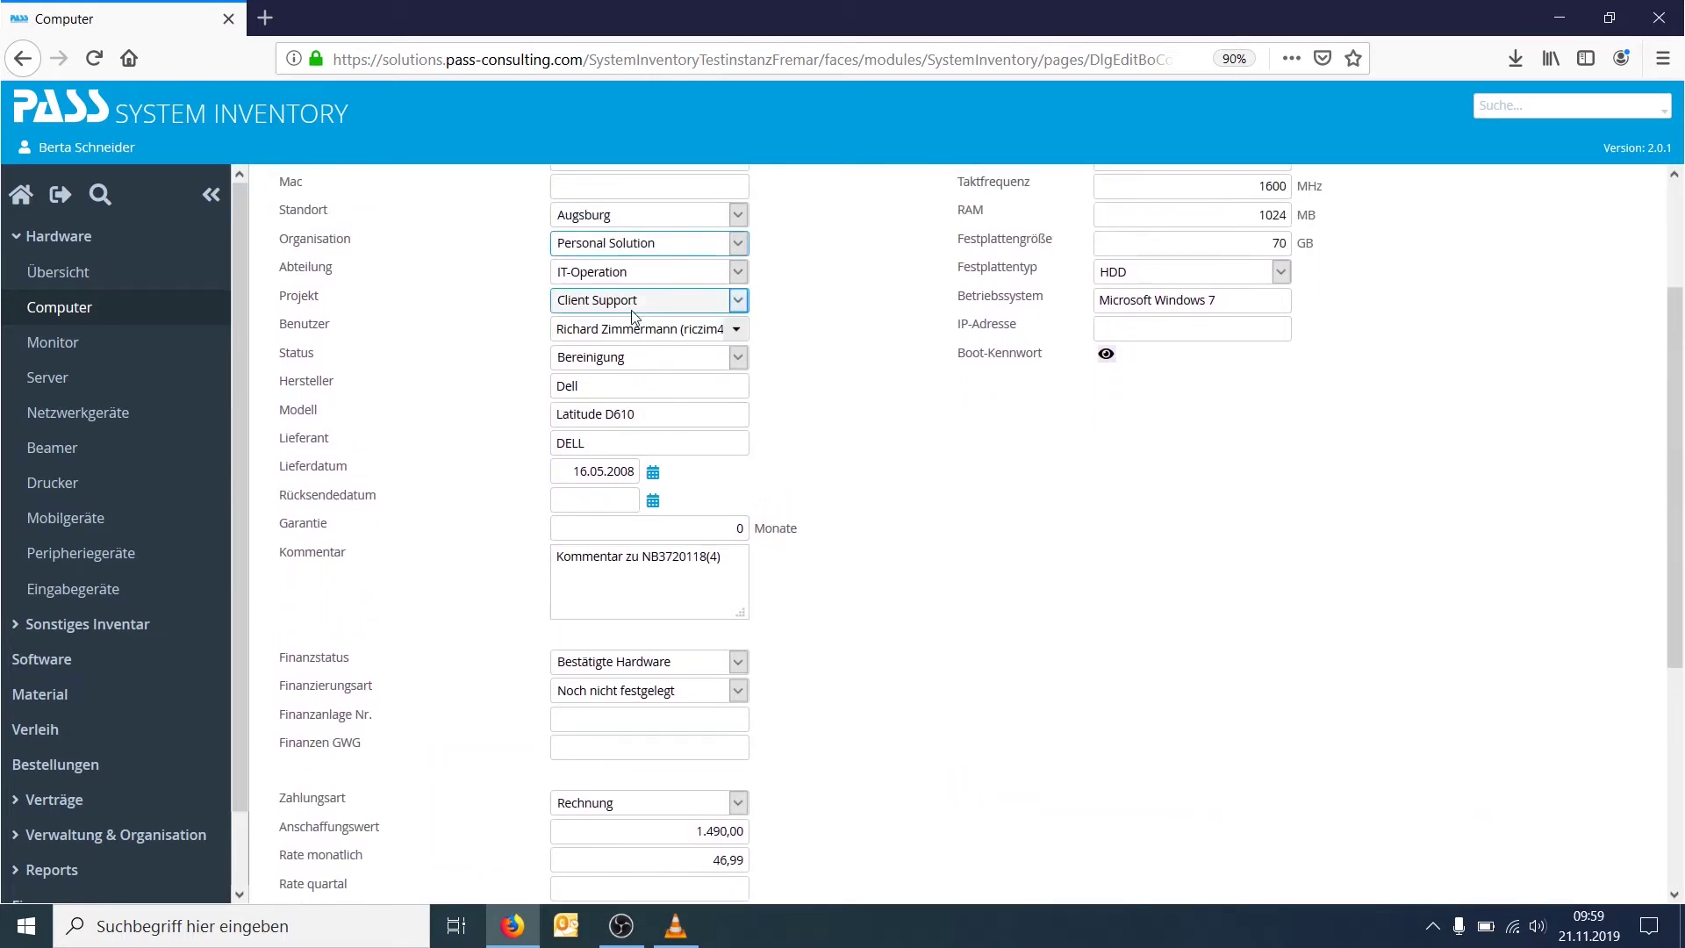
View the selectable Standort options in the computer record and close the list without choosing one.
{"action": "left_click", "coordinate": [678, 218]}
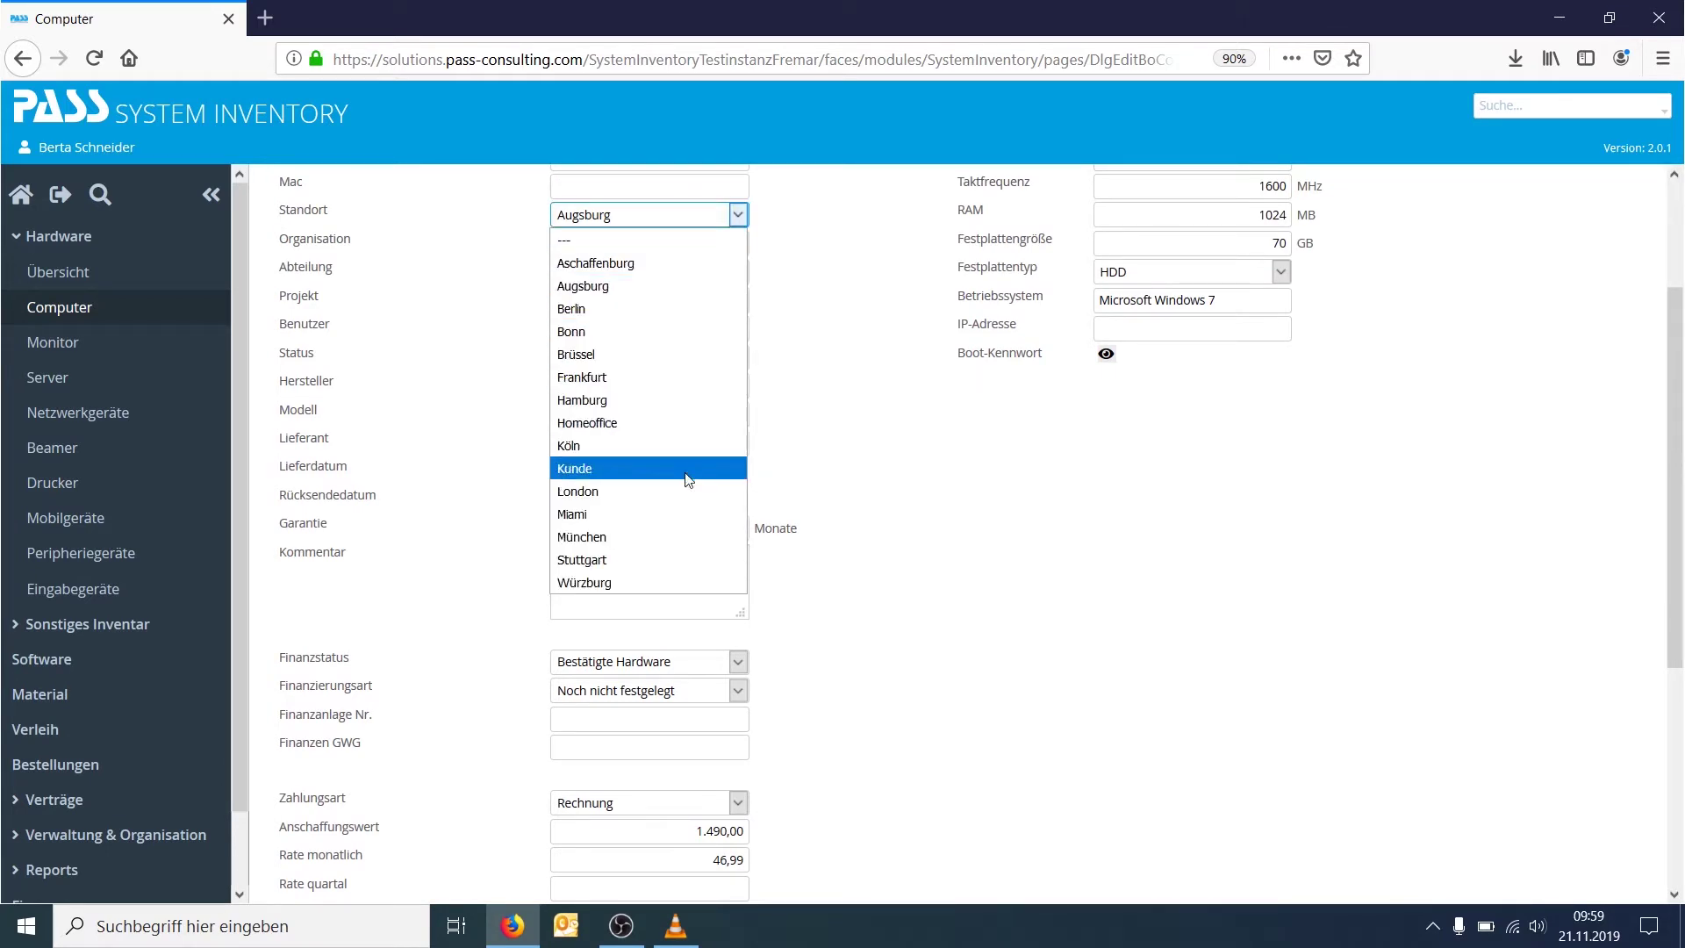
{"action": "left_click", "coordinate": [914, 454]}
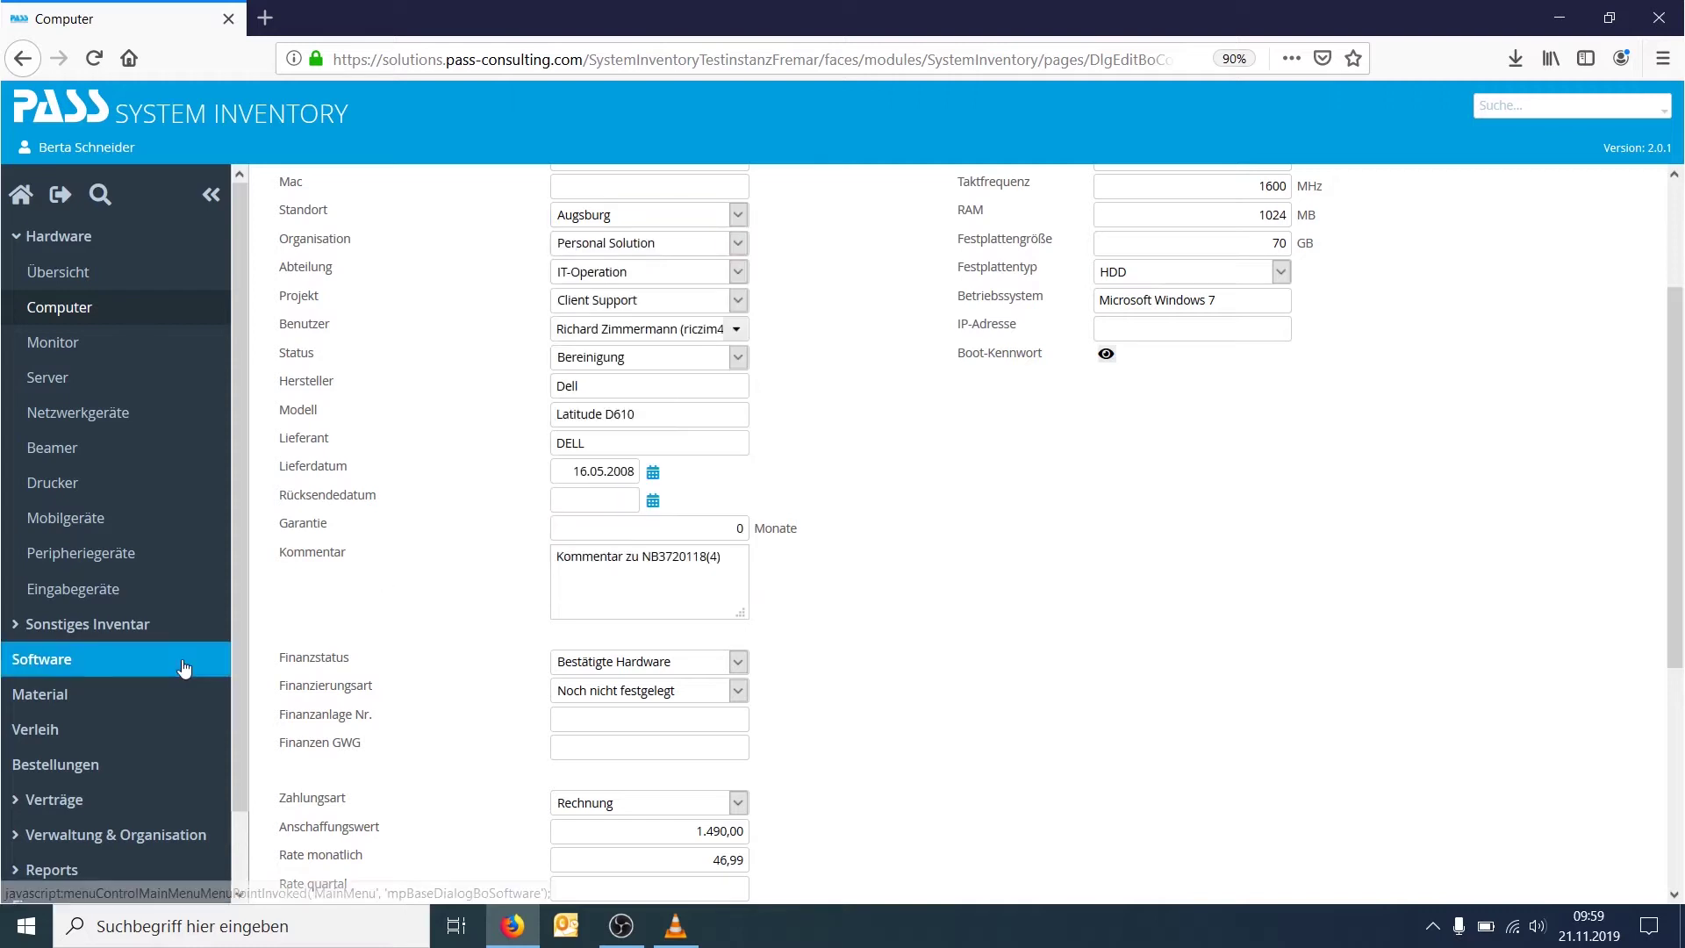
{"action": "scroll", "coordinate": [195, 705], "scroll_direction": "down", "scroll_amount": 2}
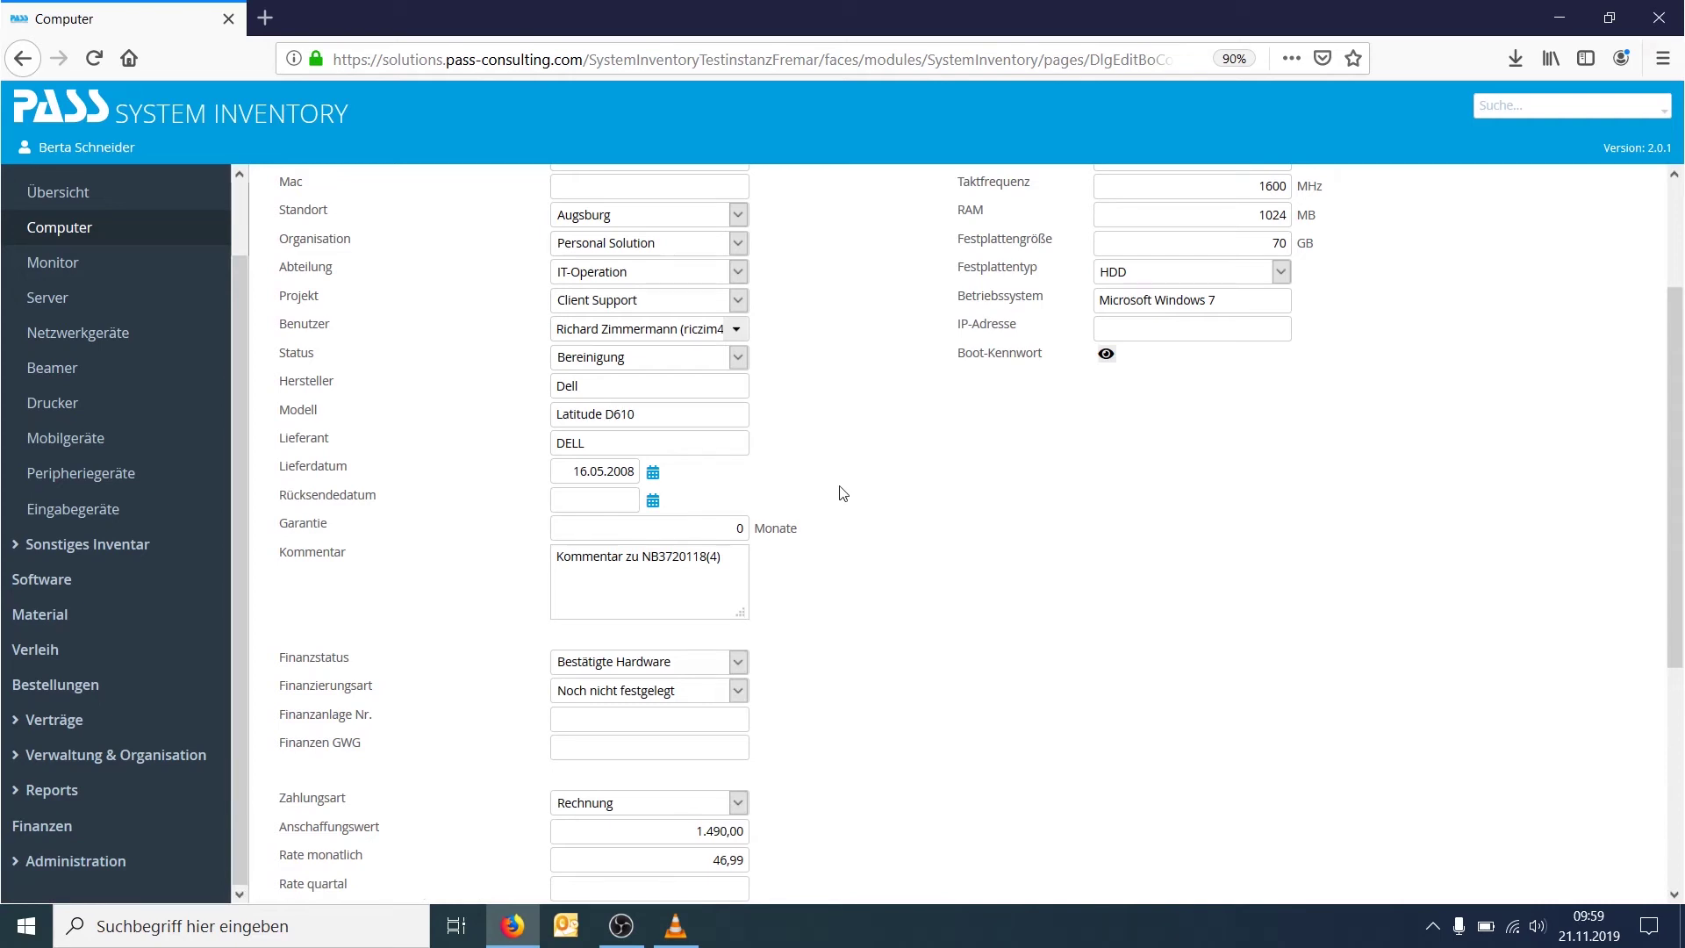
{"action": "scroll", "coordinate": [842, 493], "scroll_direction": "up", "scroll_amount": 3}
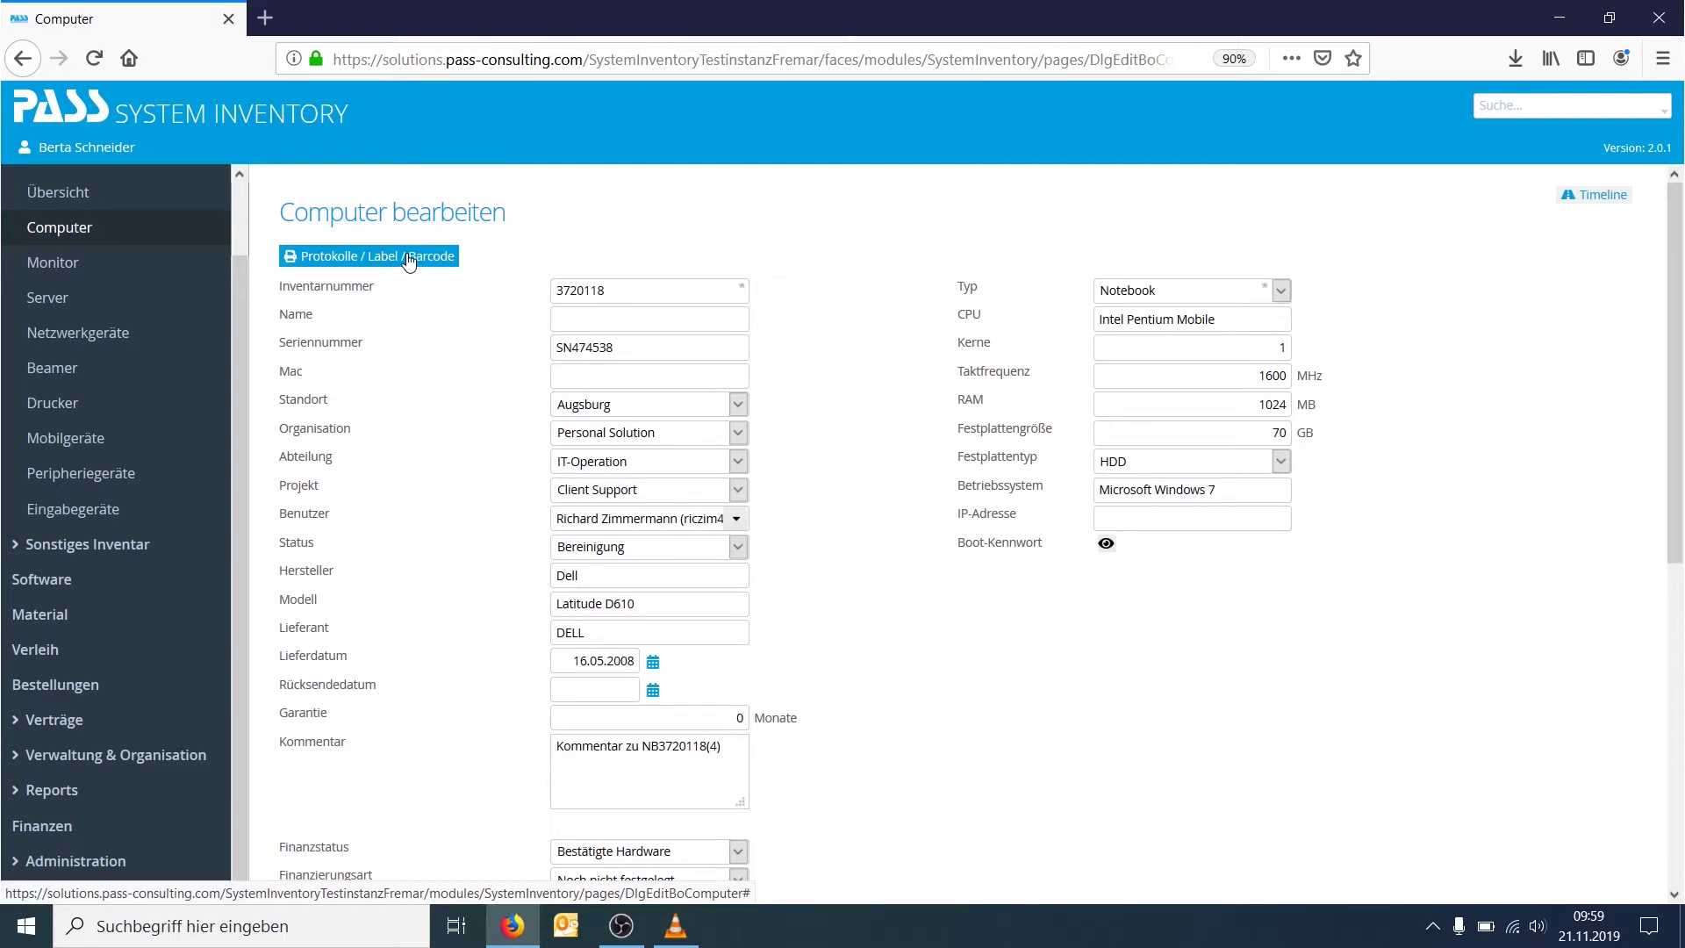
View the label, barcode and protocol printing options for computer 3720118 and return to its record.
{"action": "left_click", "coordinate": [408, 259]}
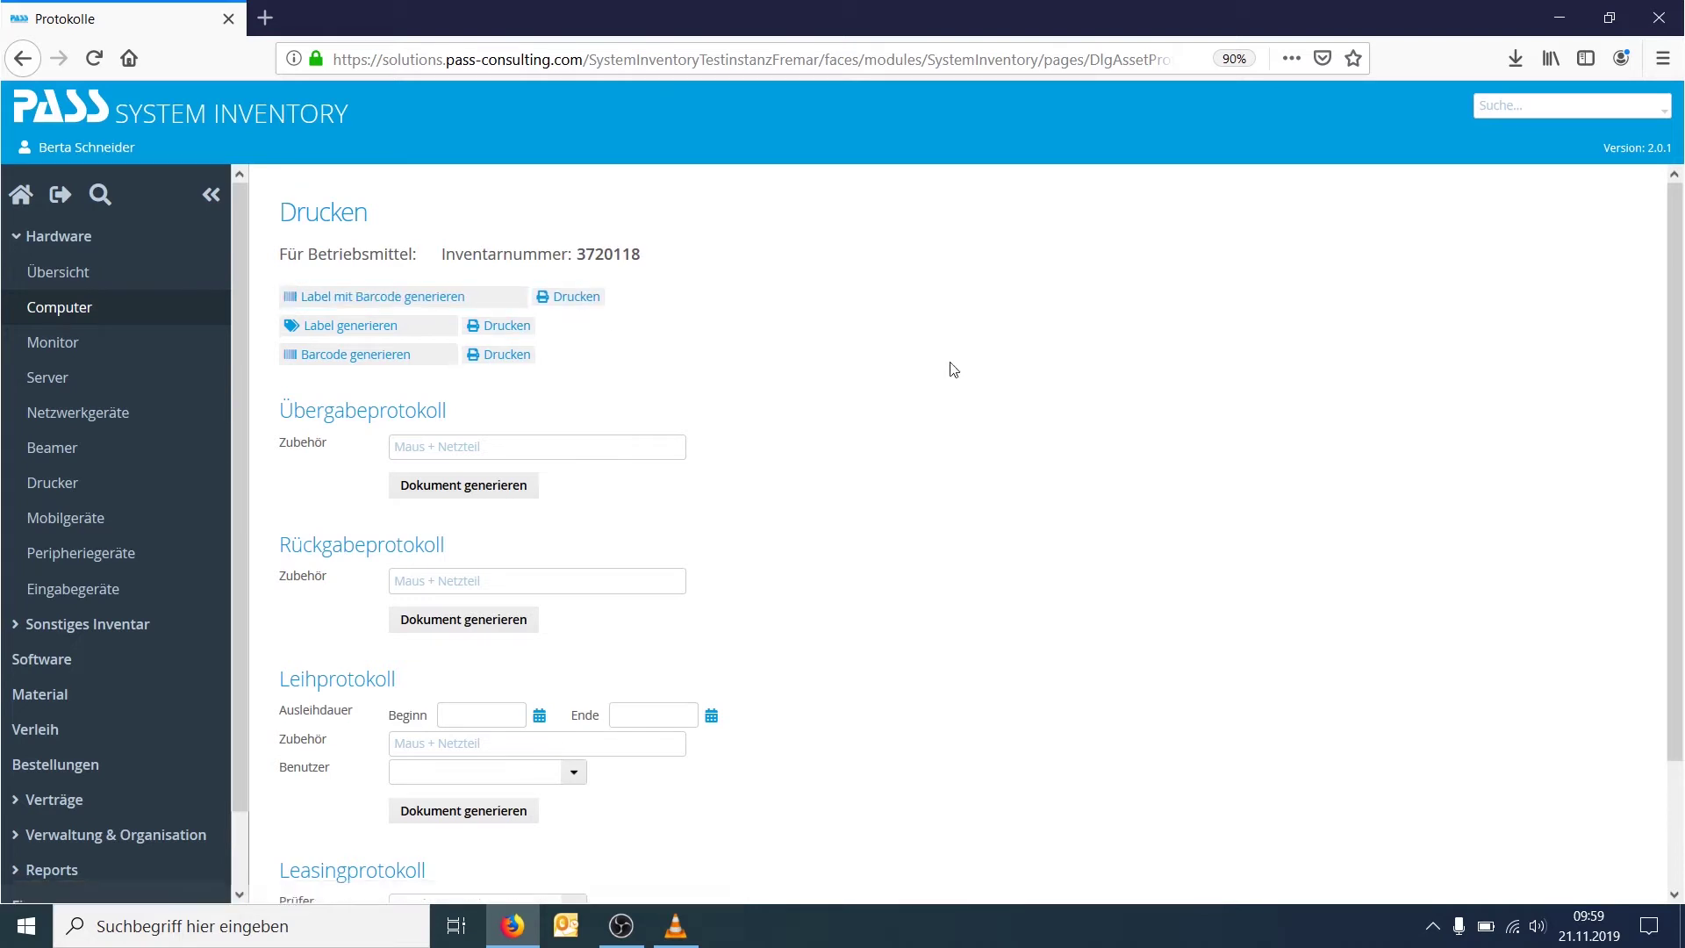
{"action": "scroll", "coordinate": [1469, 394], "scroll_direction": "down", "scroll_amount": 3}
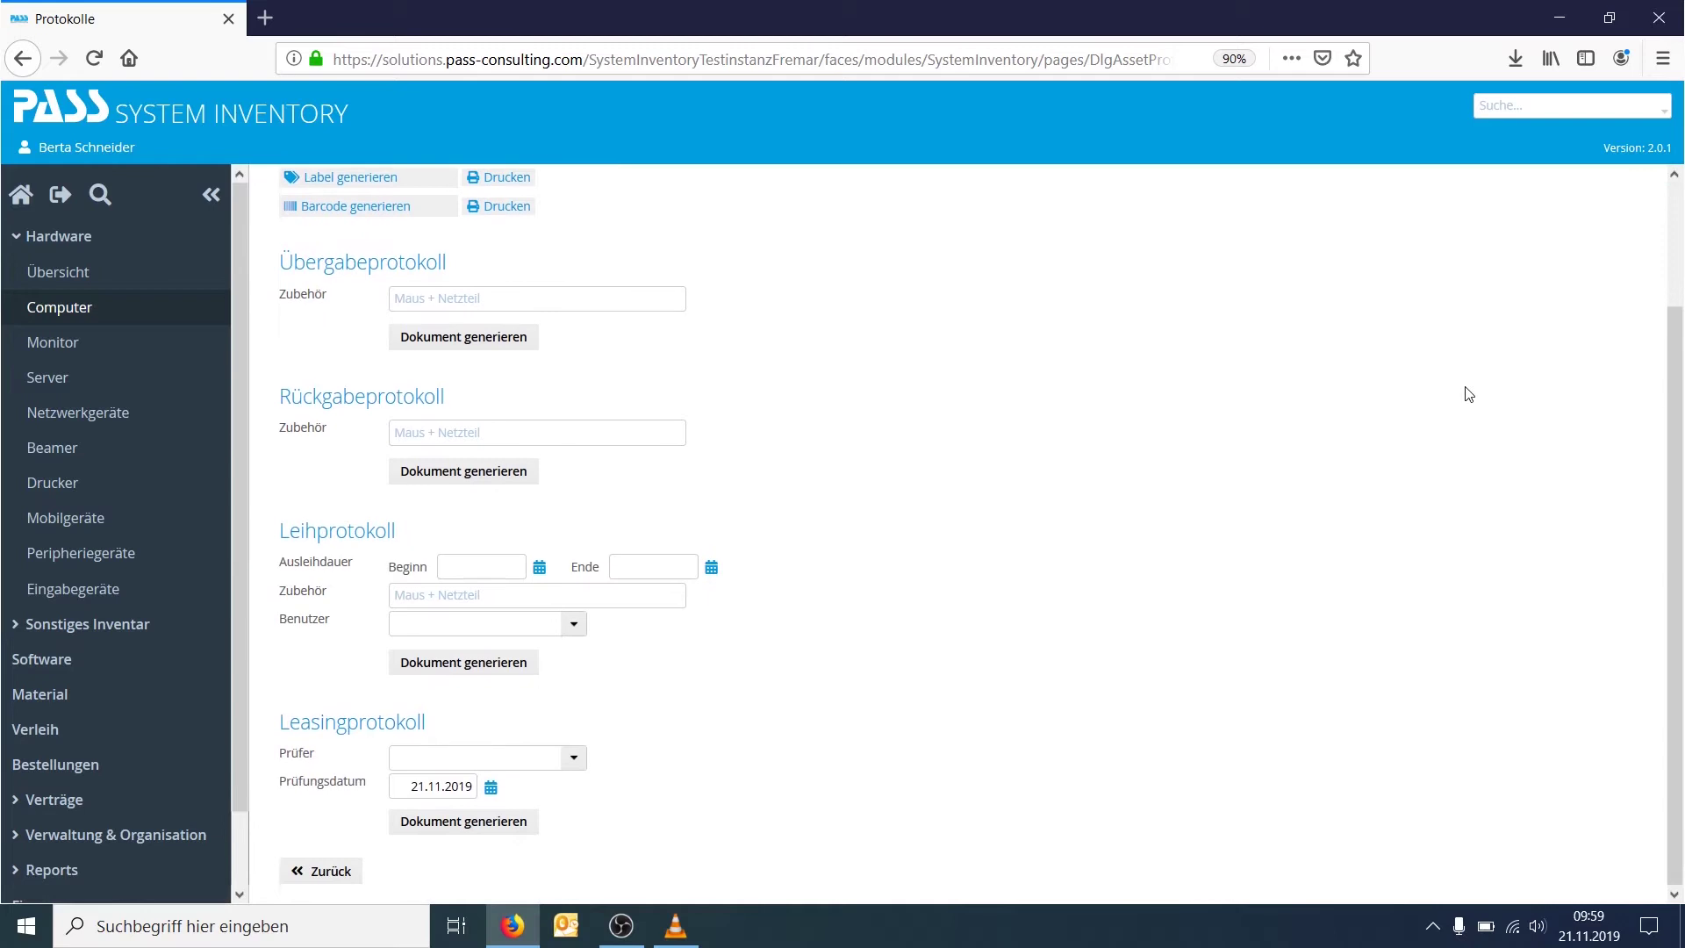
{"action": "scroll", "coordinate": [1469, 394], "scroll_direction": "up", "scroll_amount": 2}
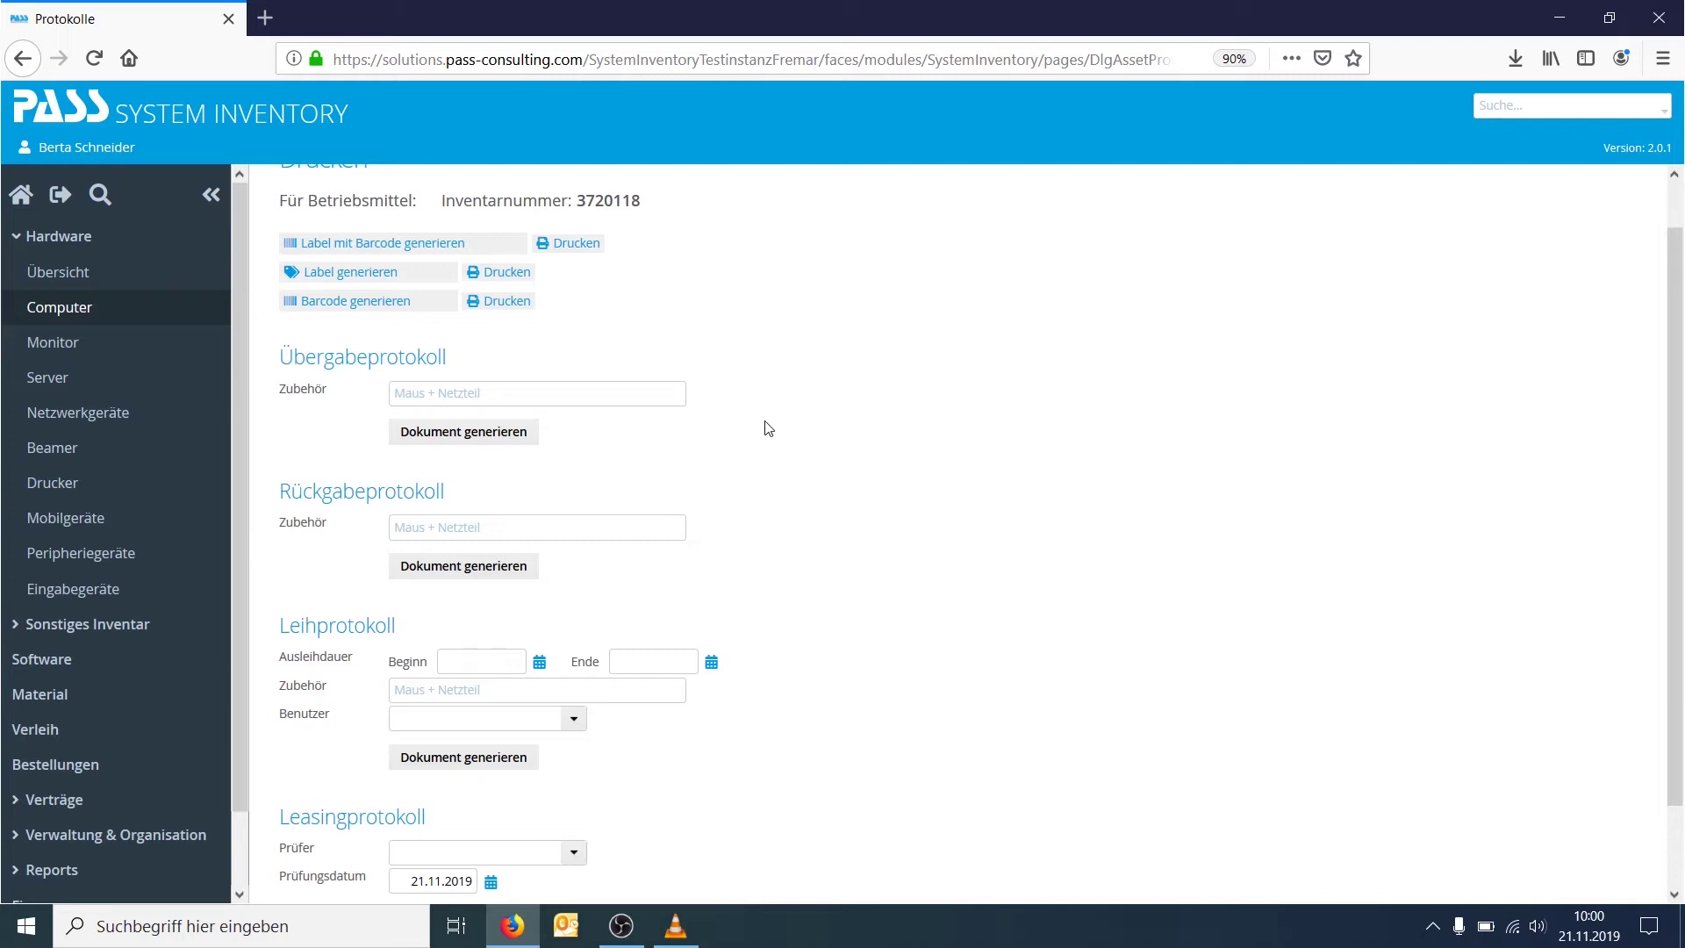
{"action": "left_click", "coordinate": [23, 58]}
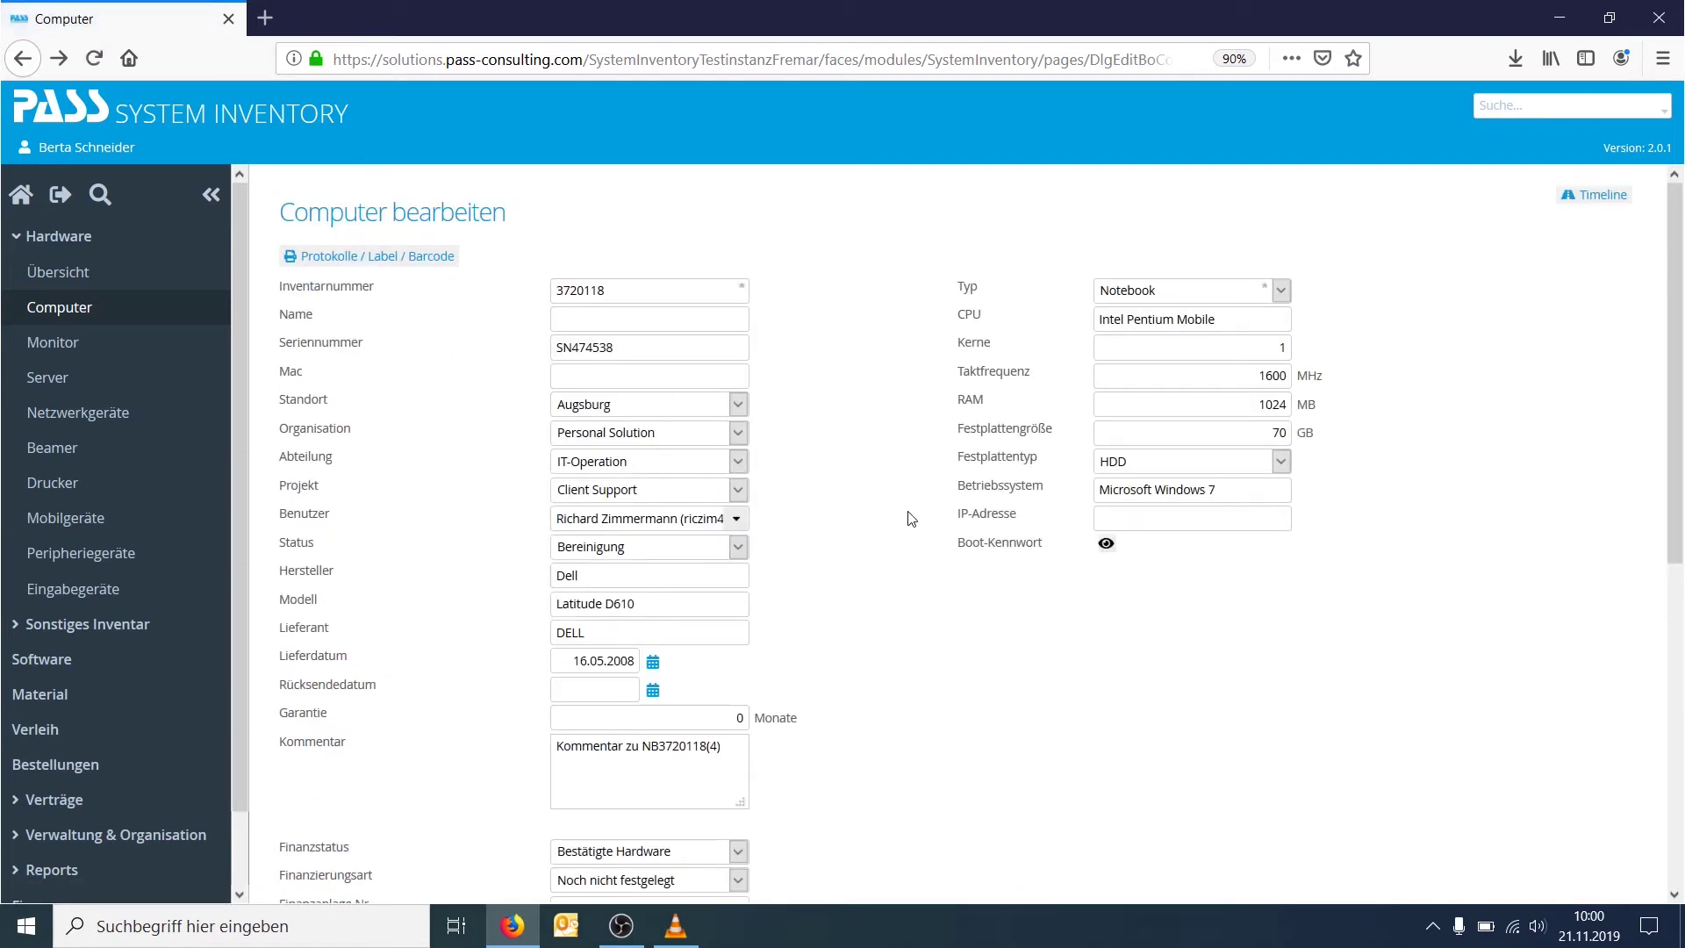
Expand the Anhänge section of the computer record to view its attachments and upload option, and collapse it again.
{"action": "scroll", "coordinate": [882, 513], "scroll_direction": "down", "scroll_amount": 5}
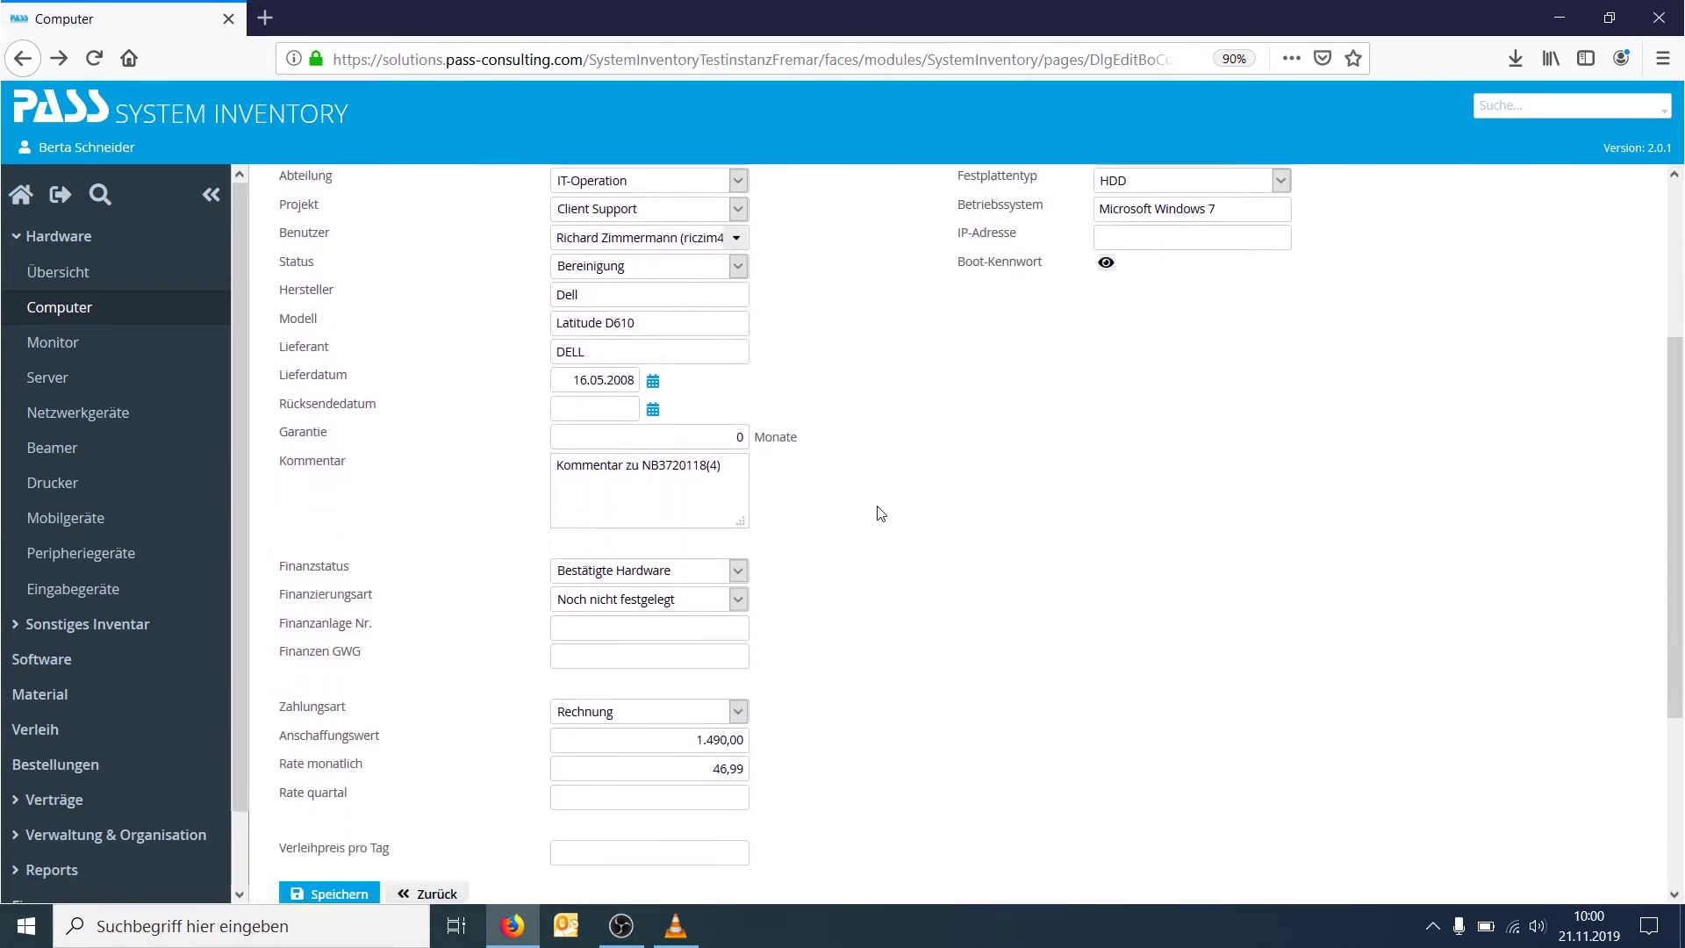
{"action": "scroll", "coordinate": [881, 513], "scroll_direction": "down", "scroll_amount": 1}
{"action": "scroll", "coordinate": [881, 513], "scroll_direction": "down", "scroll_amount": 1}
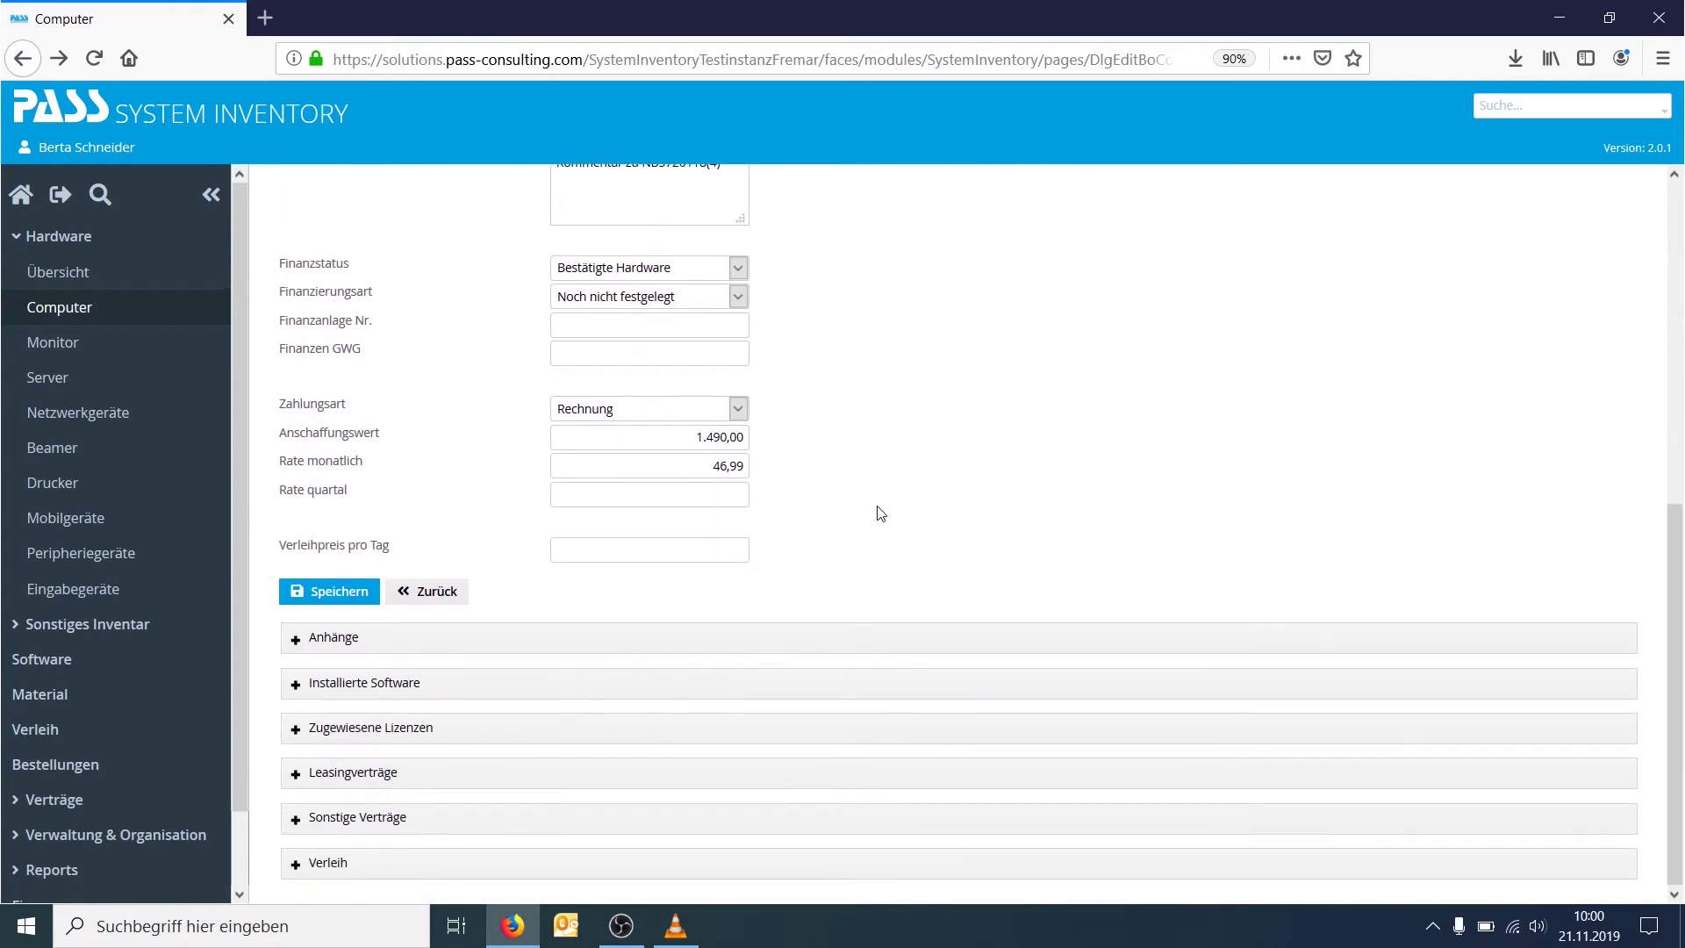
{"action": "left_click", "coordinate": [294, 640]}
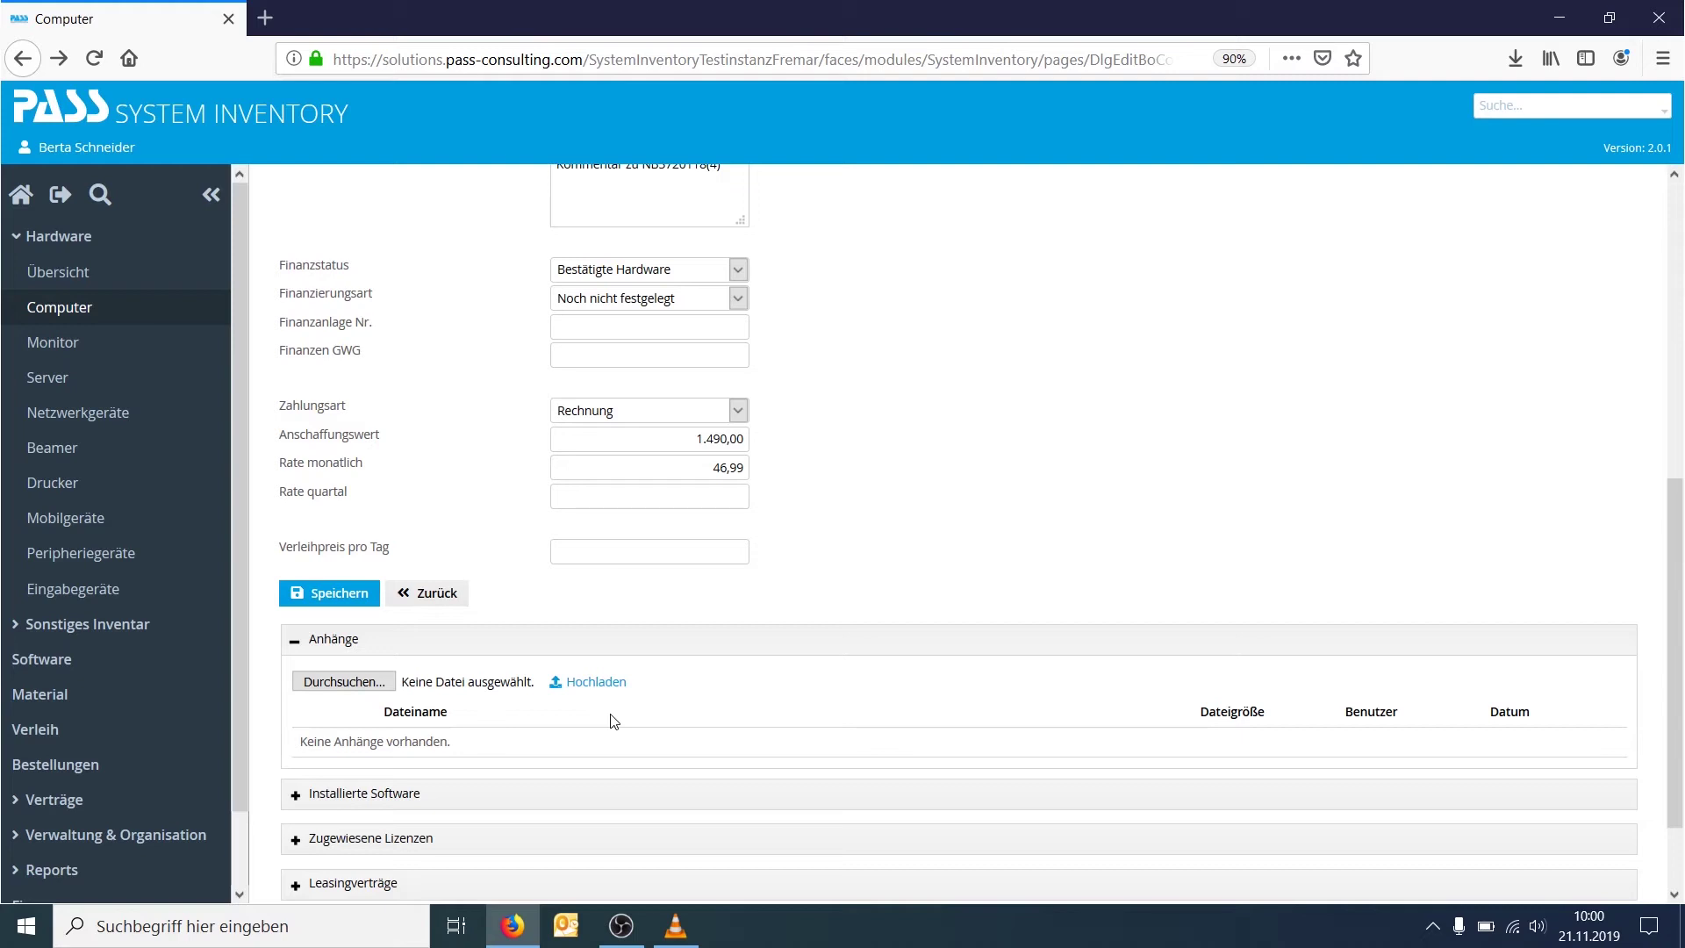
{"action": "left_click", "coordinate": [296, 646]}
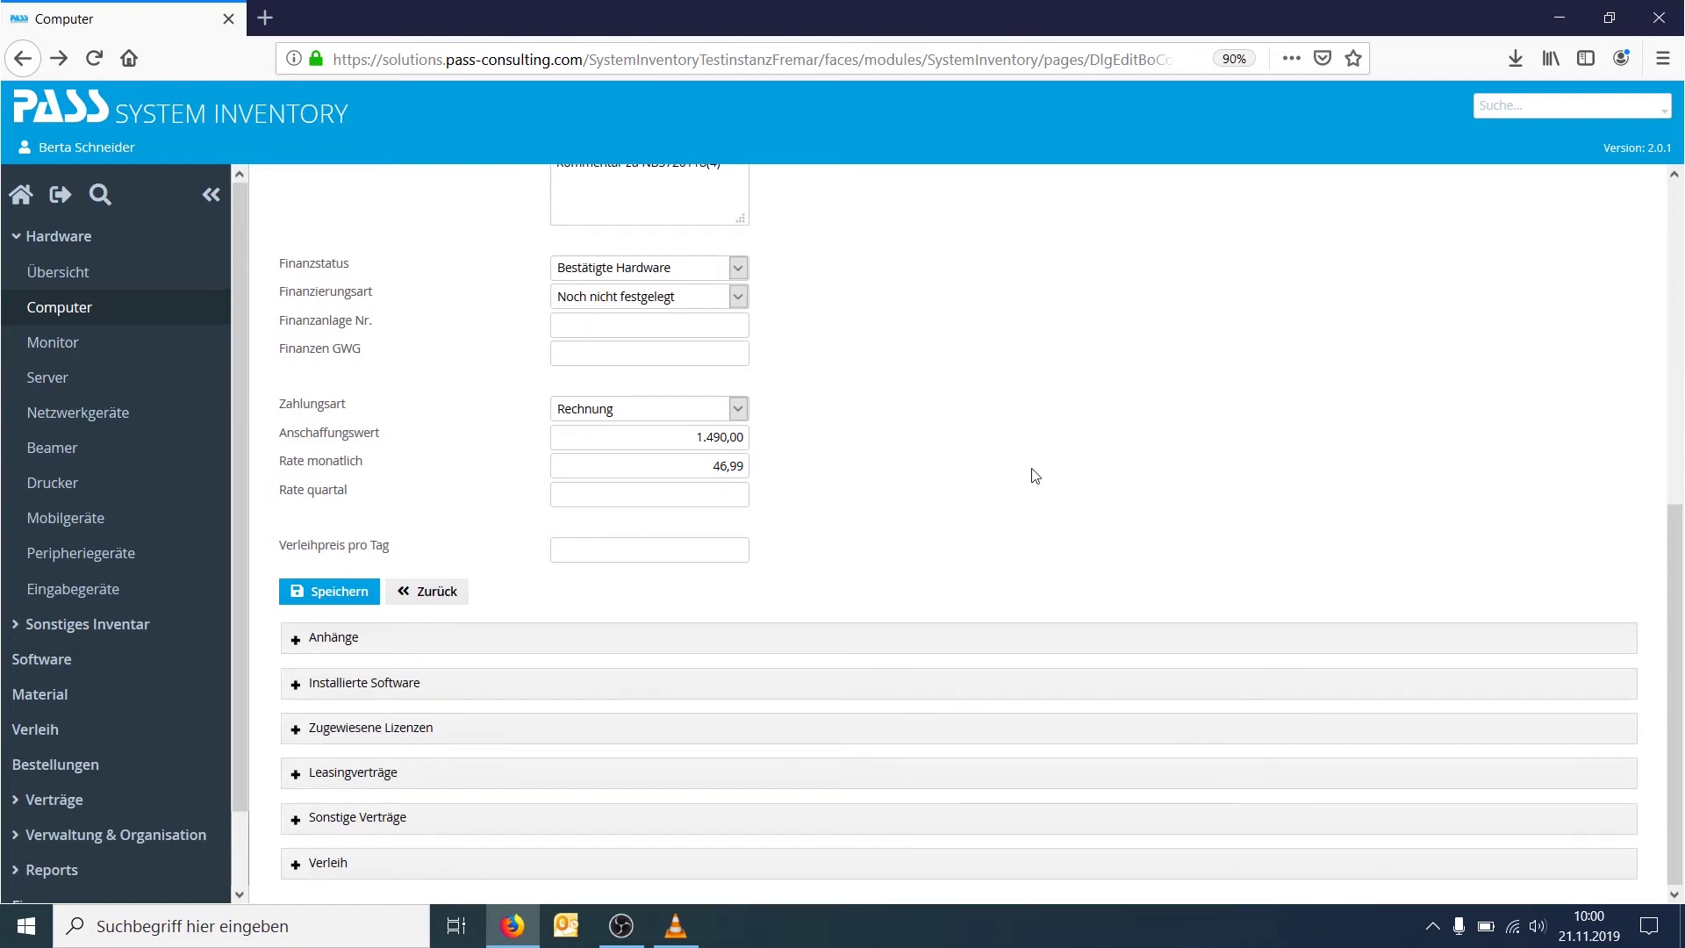
Open the computer's Timeline, examine its change history from Version 5 back to Version 1, and return to the record.
{"action": "scroll", "coordinate": [1132, 489], "scroll_direction": "up", "scroll_amount": 5}
{"action": "scroll", "coordinate": [1475, 308], "scroll_direction": "up", "scroll_amount": 1}
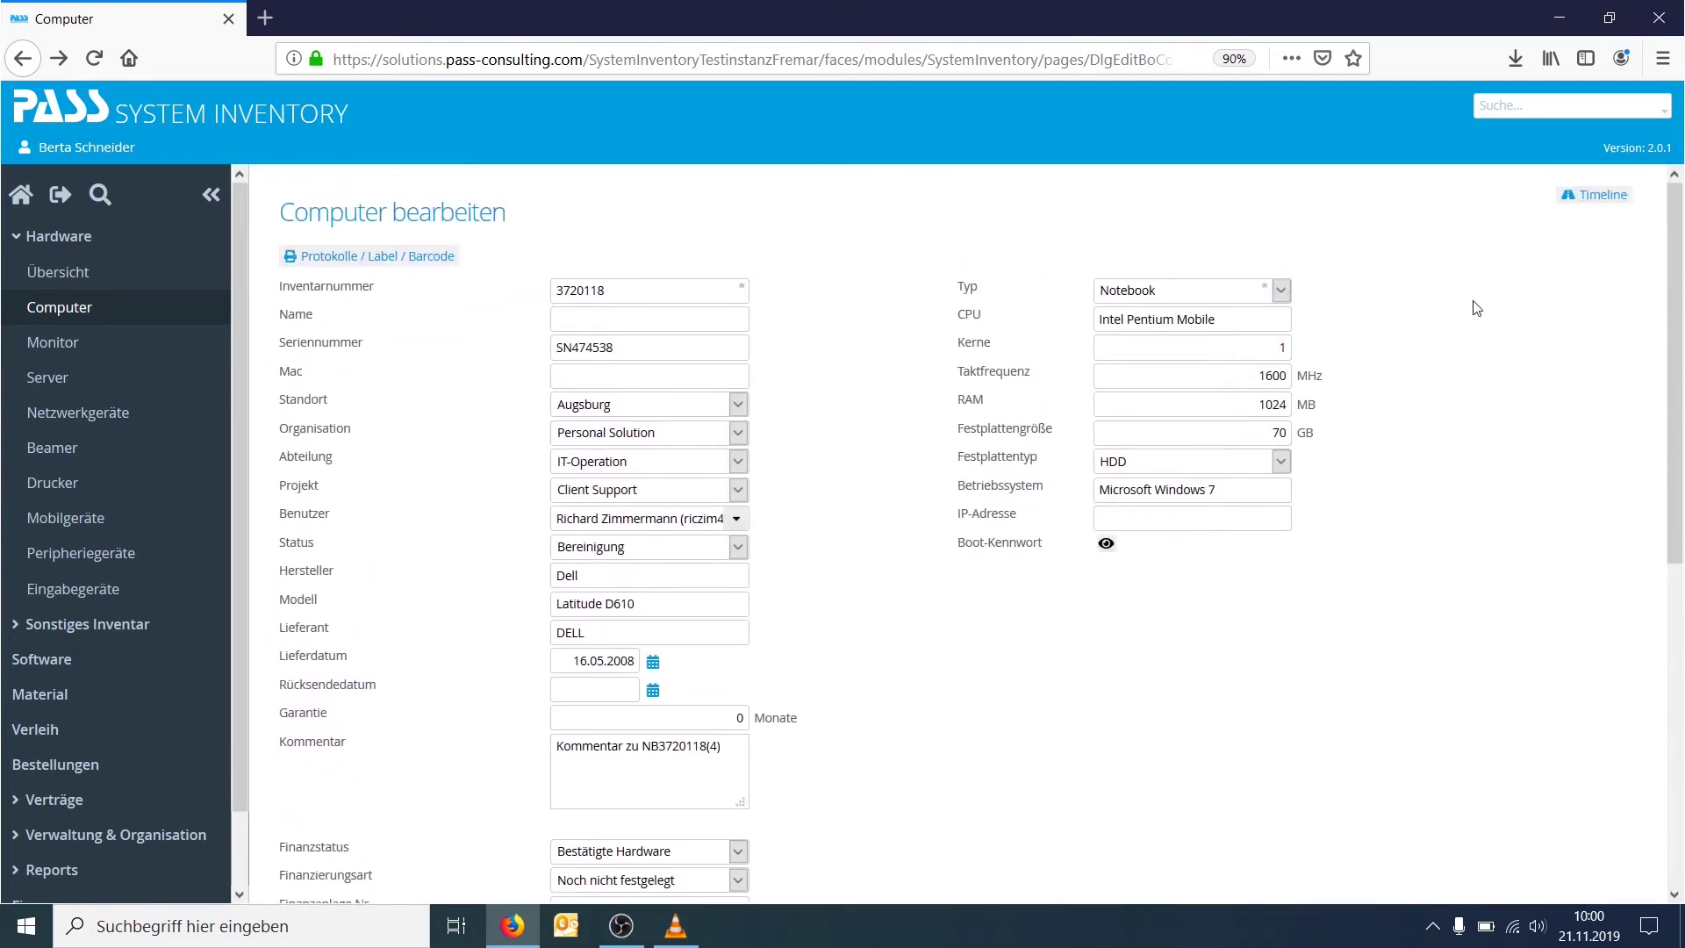
{"action": "left_click", "coordinate": [1590, 195]}
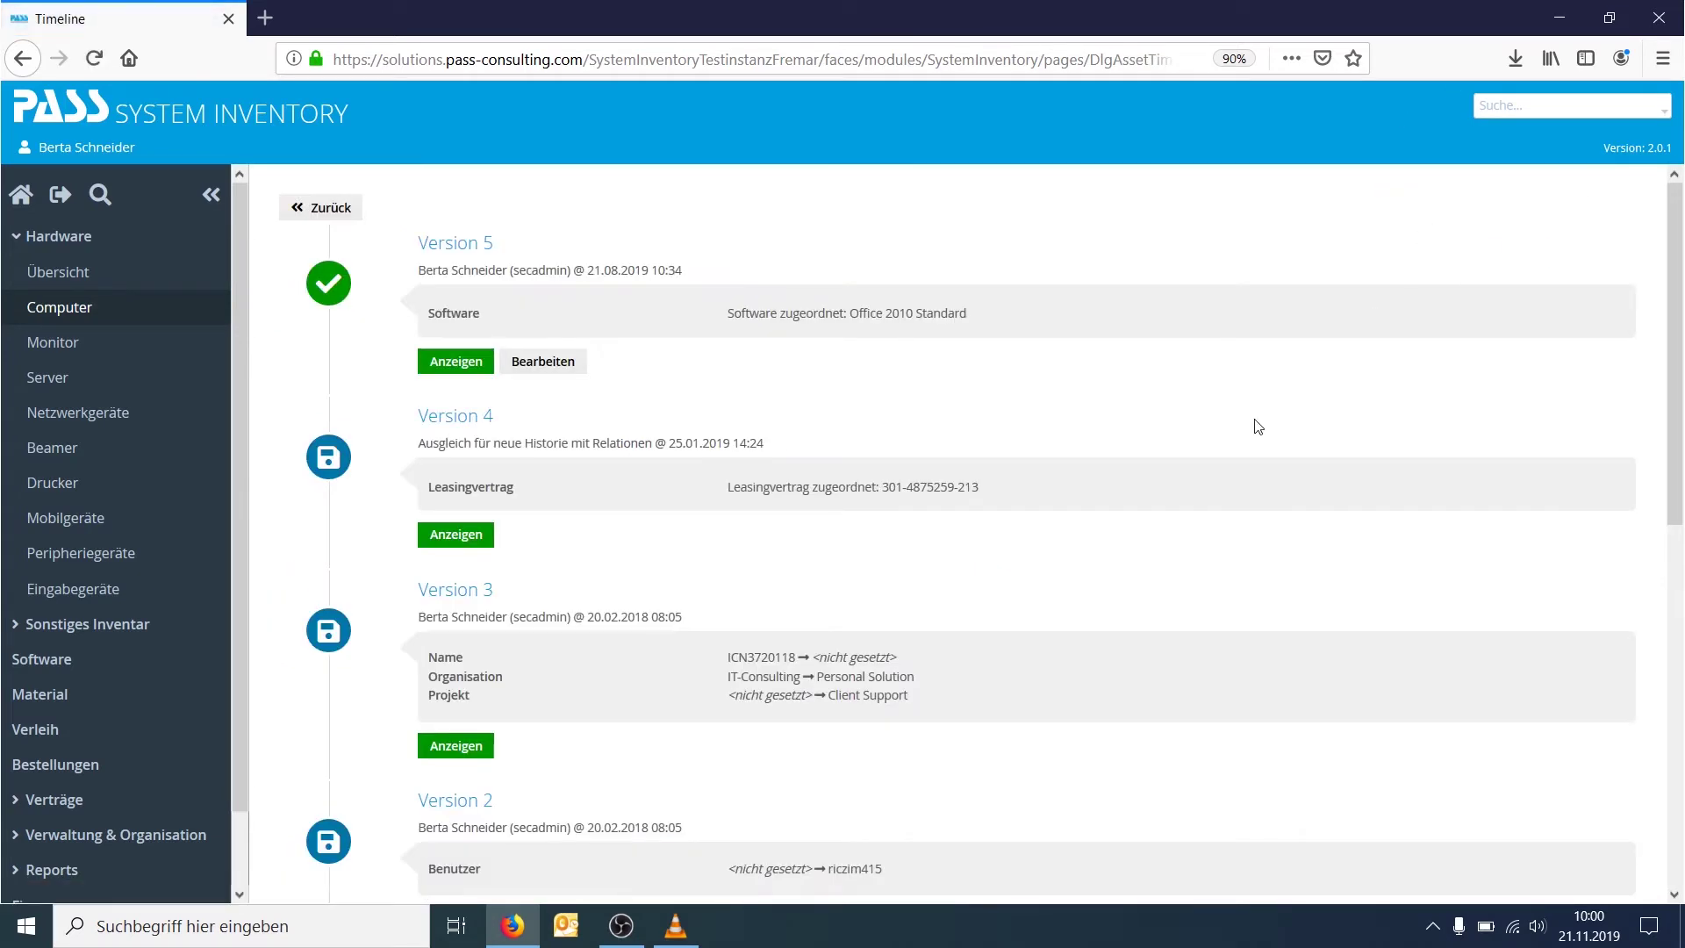
{"action": "scroll", "coordinate": [1258, 427], "scroll_direction": "down", "scroll_amount": 3}
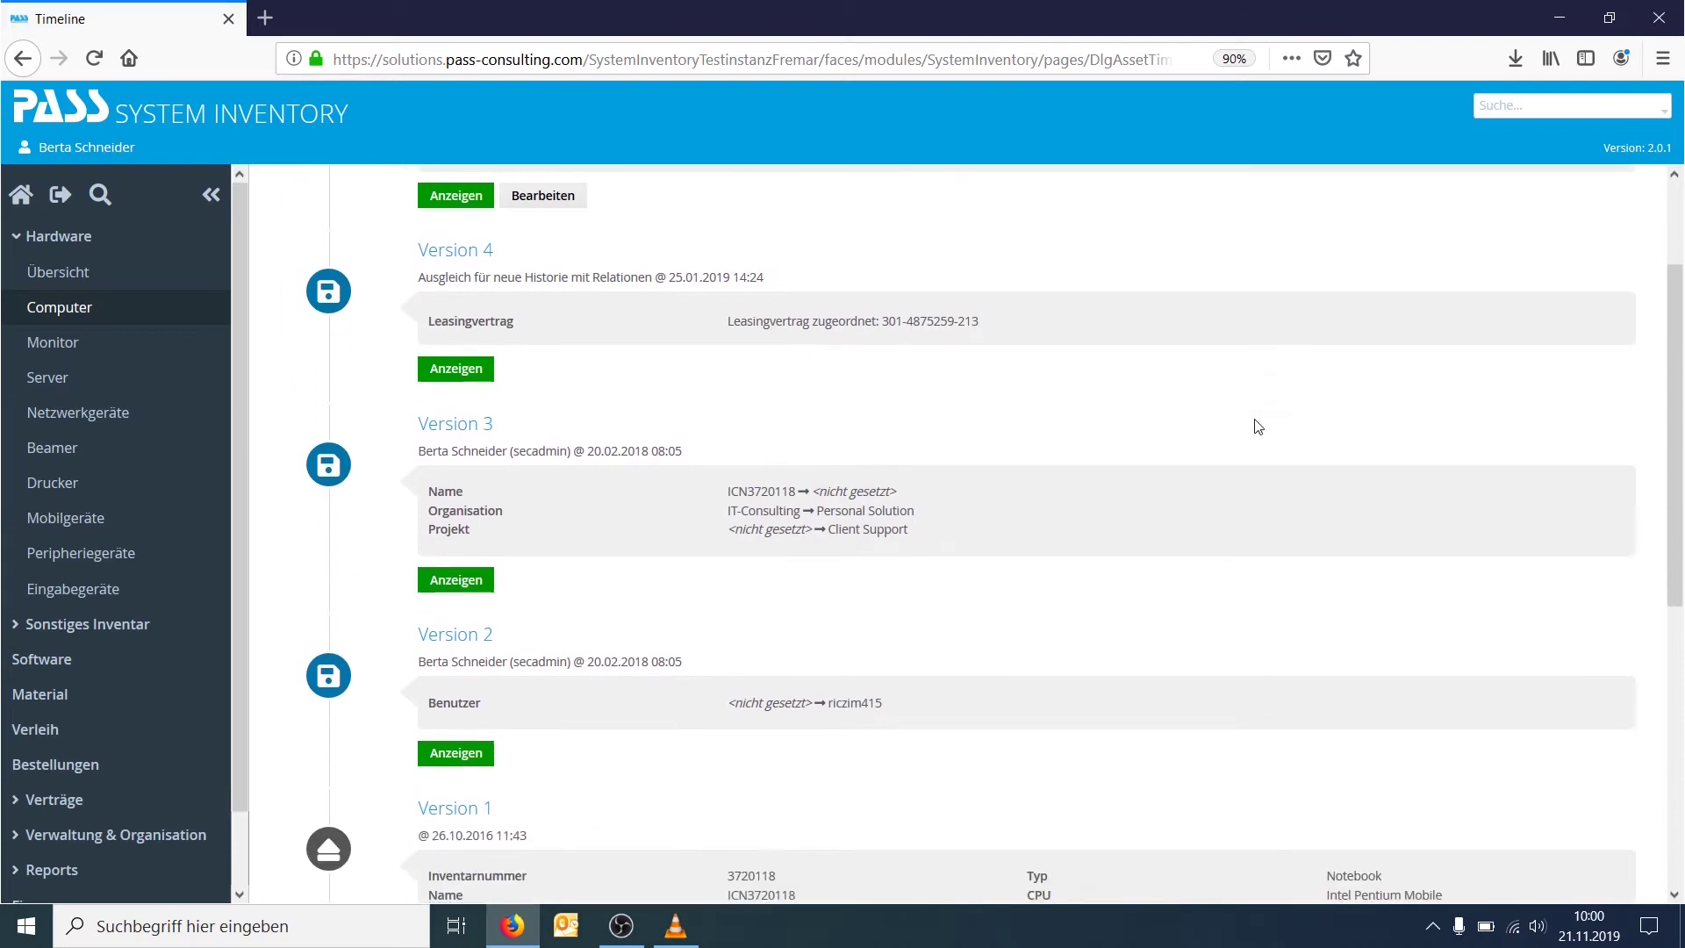
{"action": "scroll", "coordinate": [1258, 427], "scroll_direction": "down", "scroll_amount": 3}
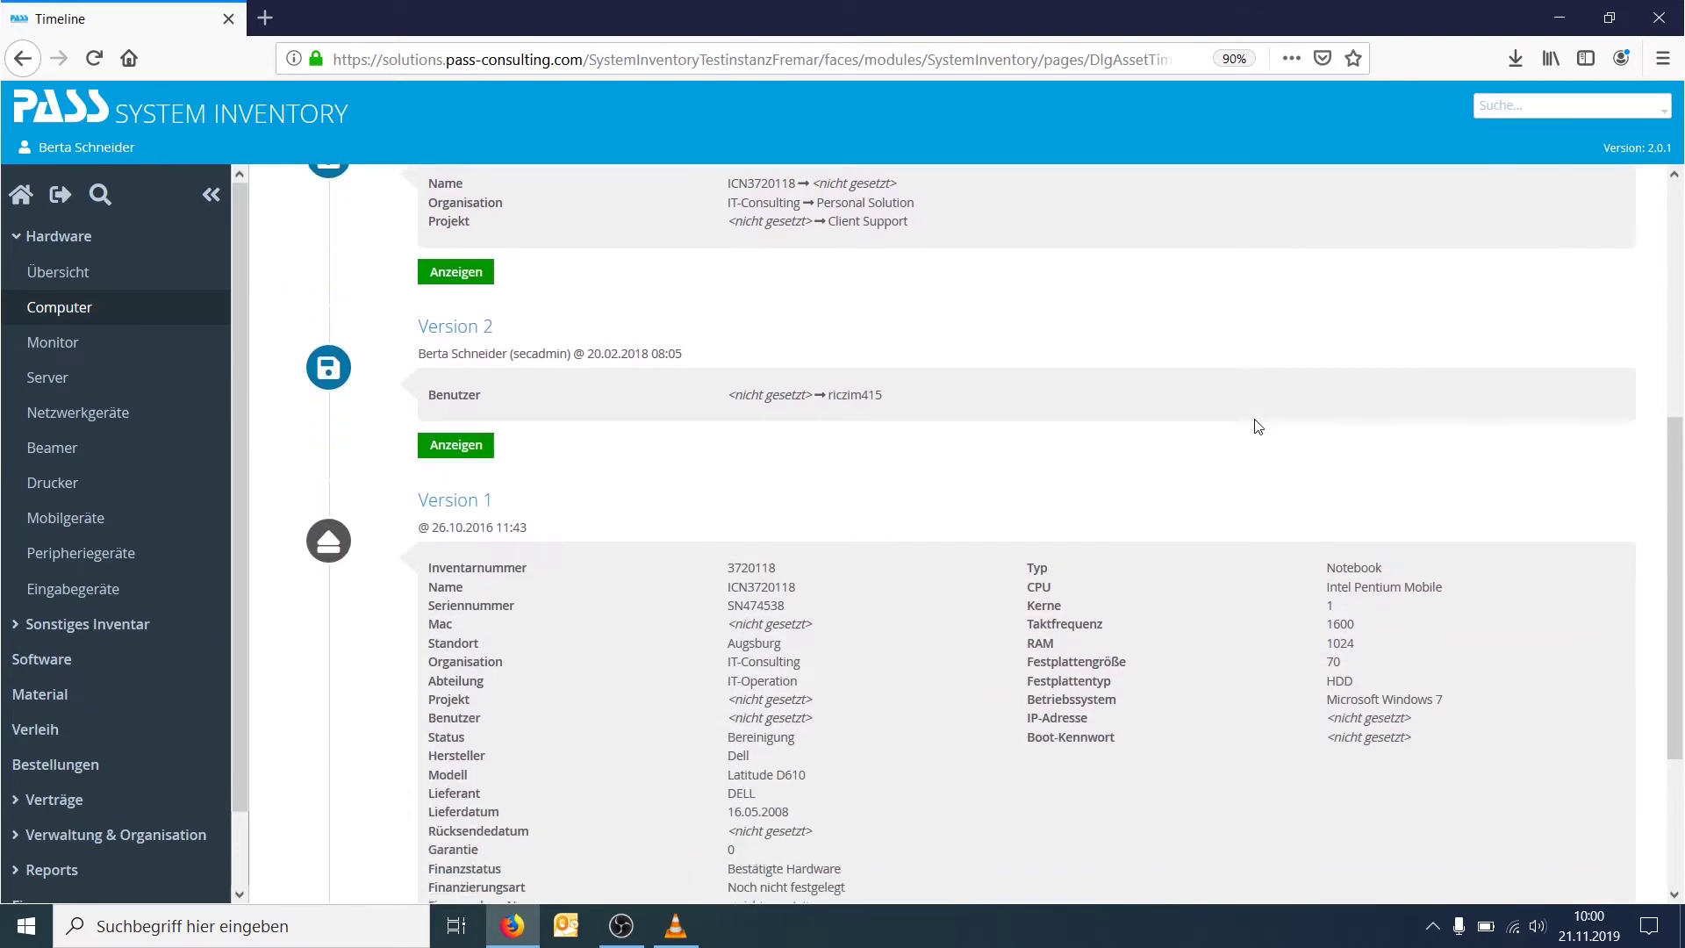
{"action": "scroll", "coordinate": [1258, 427], "scroll_direction": "down", "scroll_amount": 3}
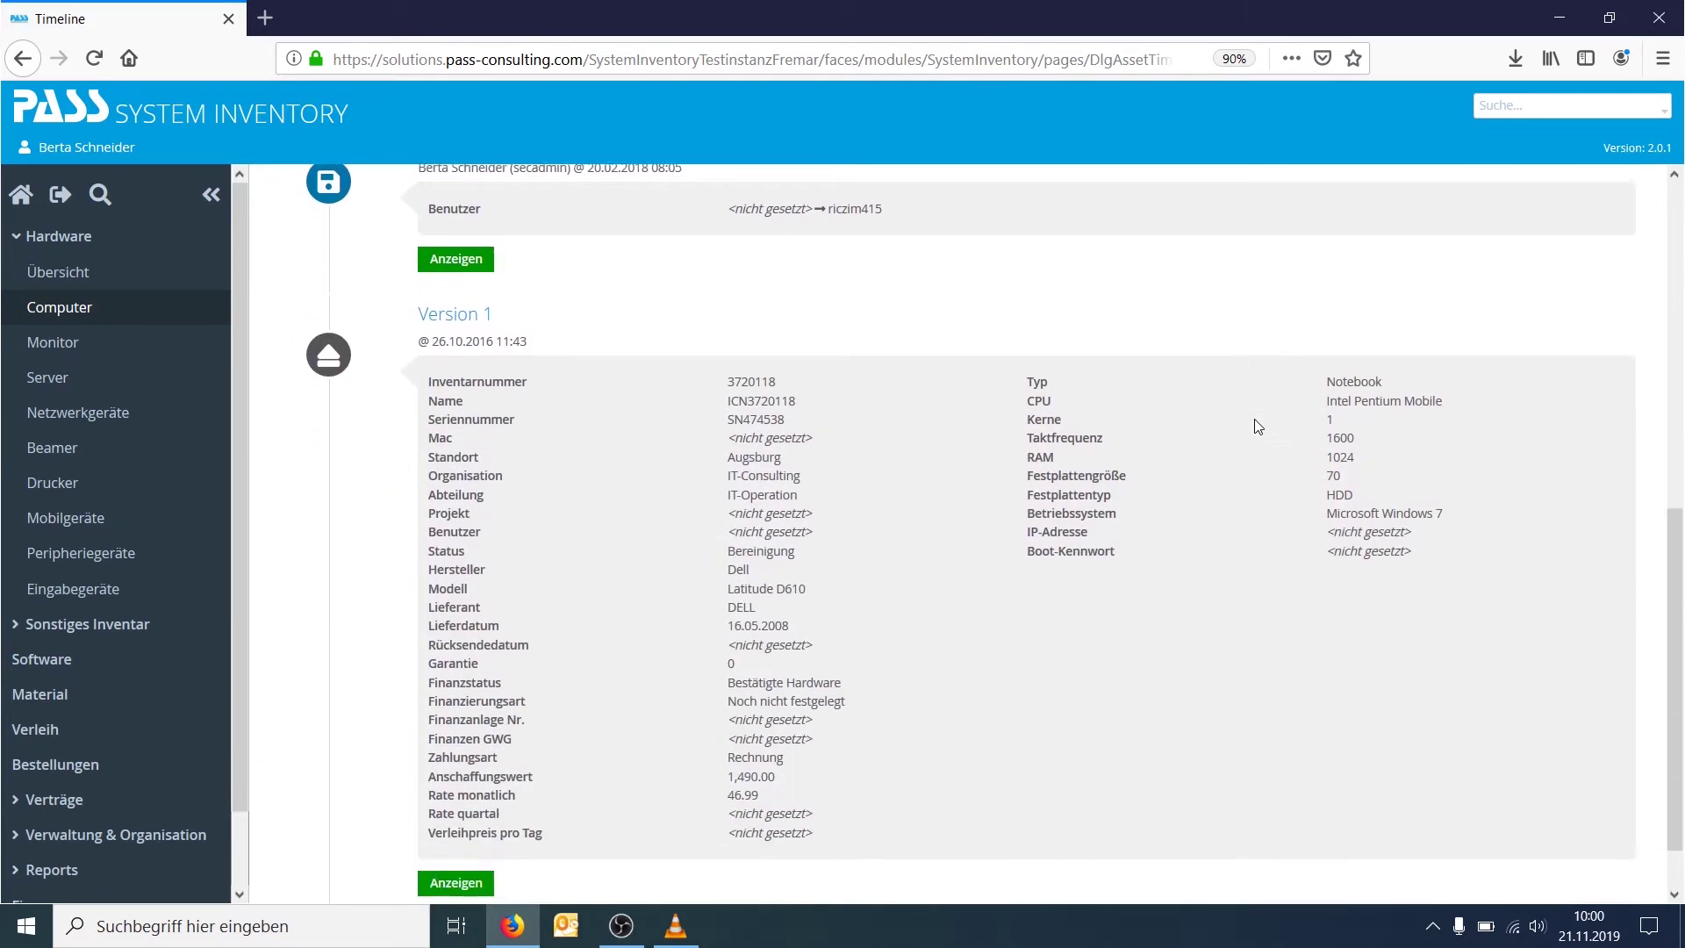
{"action": "scroll", "coordinate": [1256, 421], "scroll_direction": "down", "scroll_amount": 1}
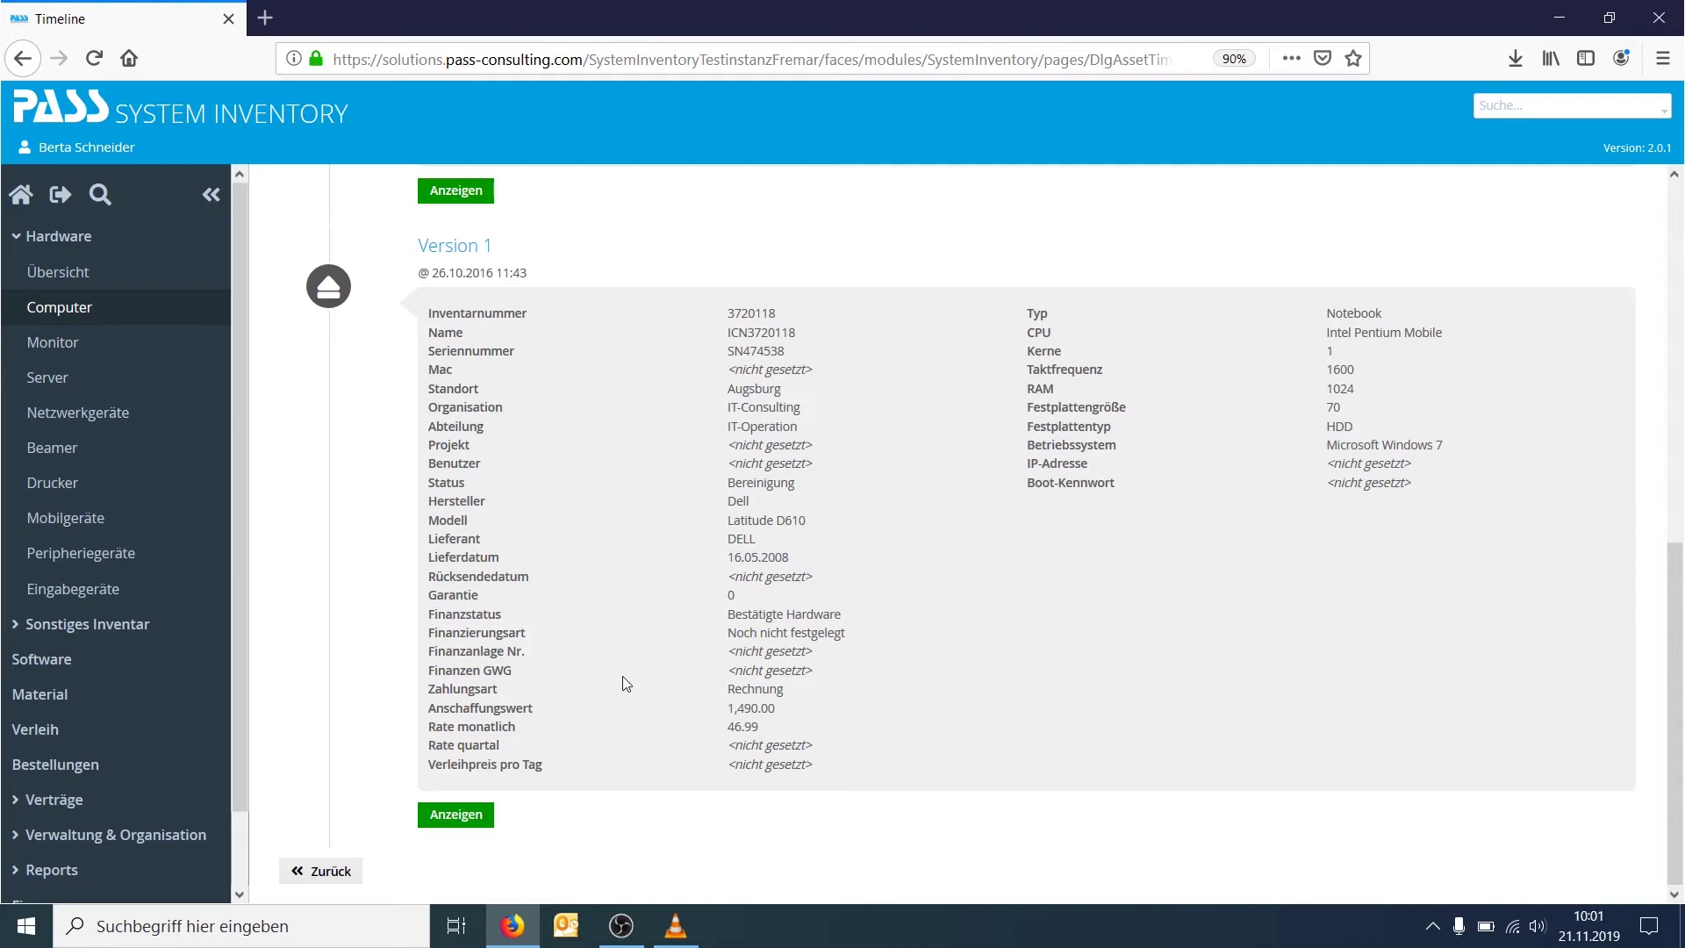
{"action": "scroll", "coordinate": [548, 406], "scroll_direction": "up", "scroll_amount": 3}
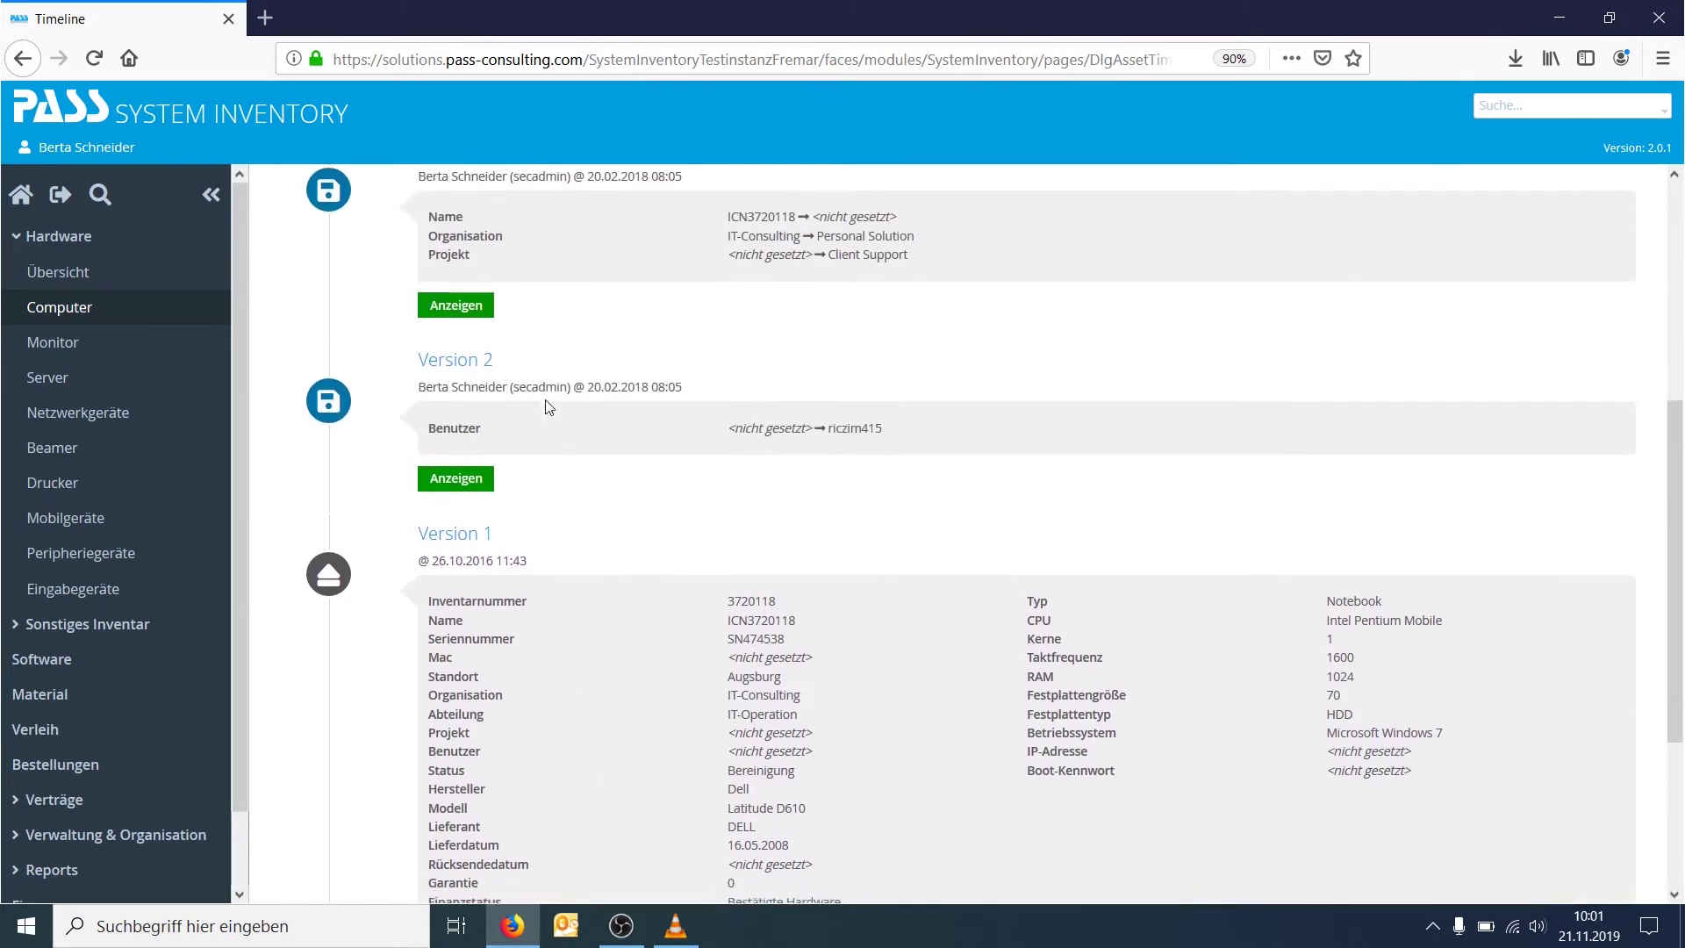
{"action": "scroll", "coordinate": [549, 407], "scroll_direction": "up", "scroll_amount": 5}
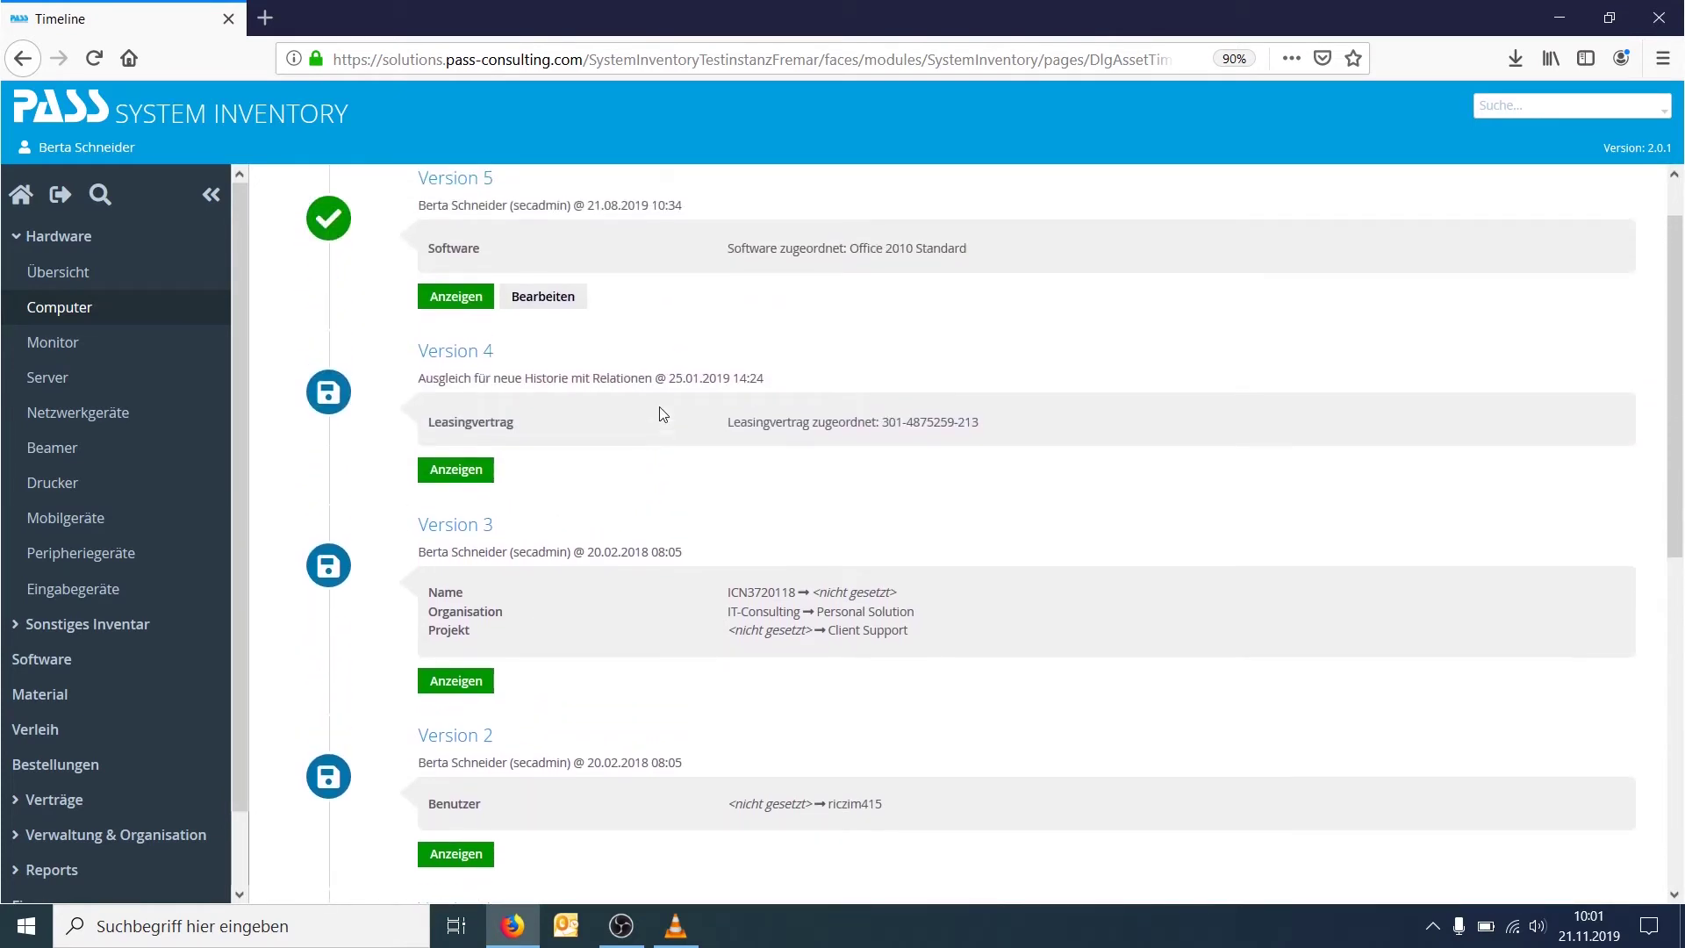
{"action": "scroll", "coordinate": [663, 414], "scroll_direction": "up", "scroll_amount": 1}
{"action": "left_click", "coordinate": [322, 207]}
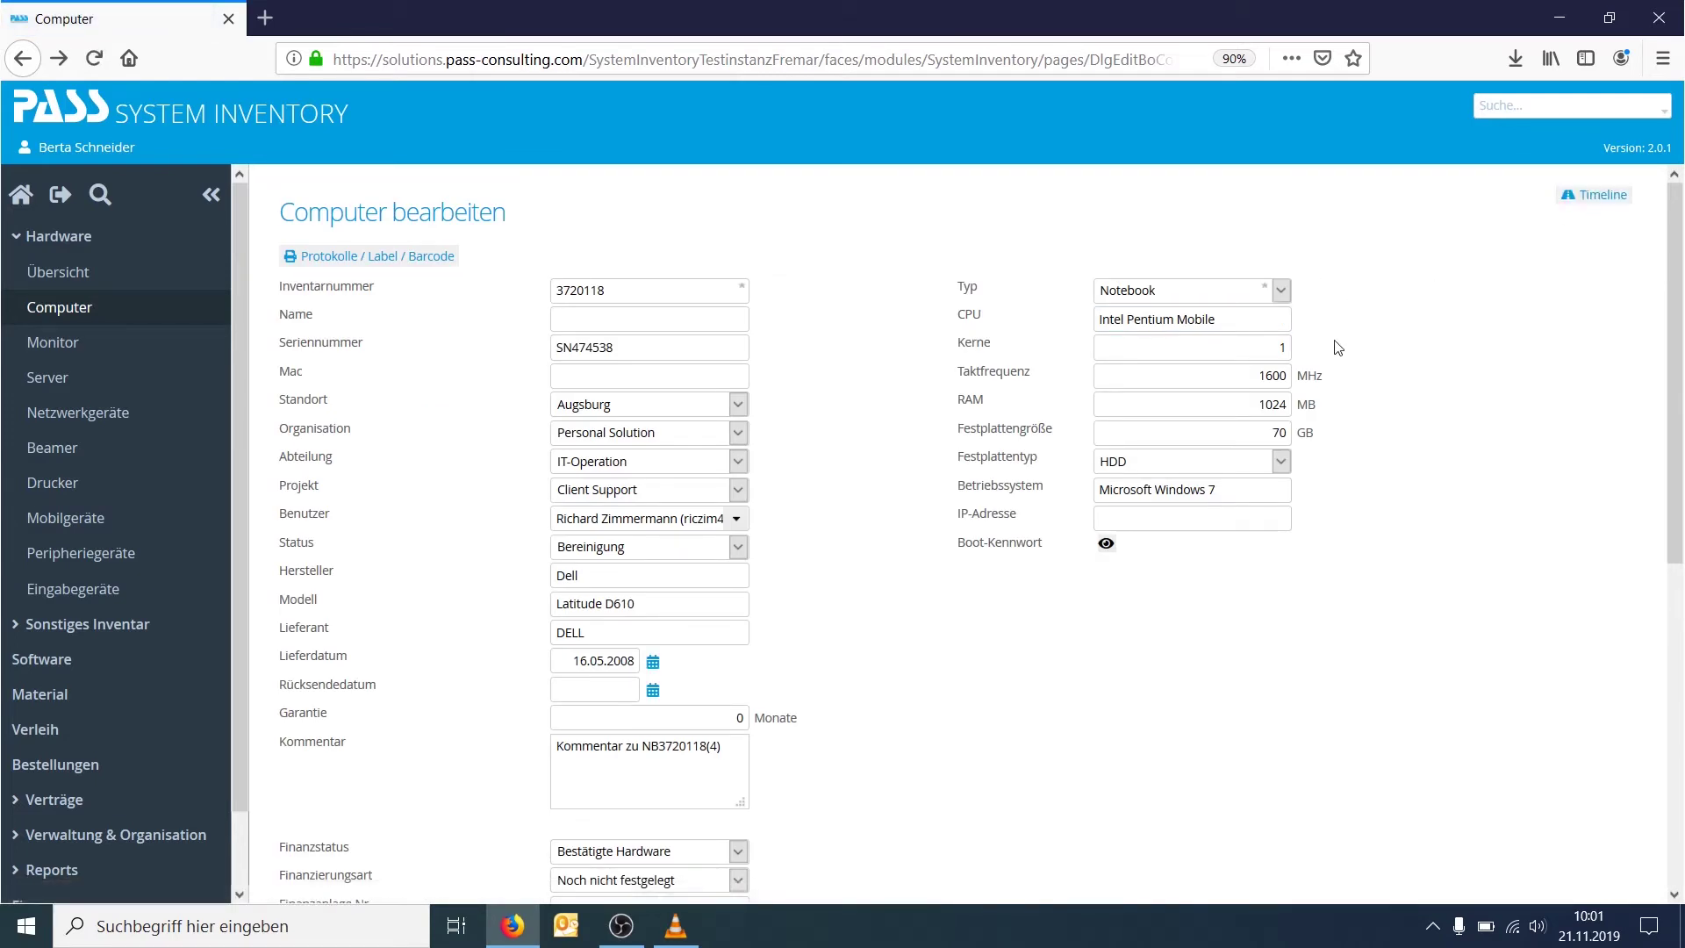
Expand the Installierte Software section of the computer record, view the assigned software, and collapse the section again.
{"action": "scroll", "coordinate": [1338, 348], "scroll_direction": "down", "scroll_amount": 5}
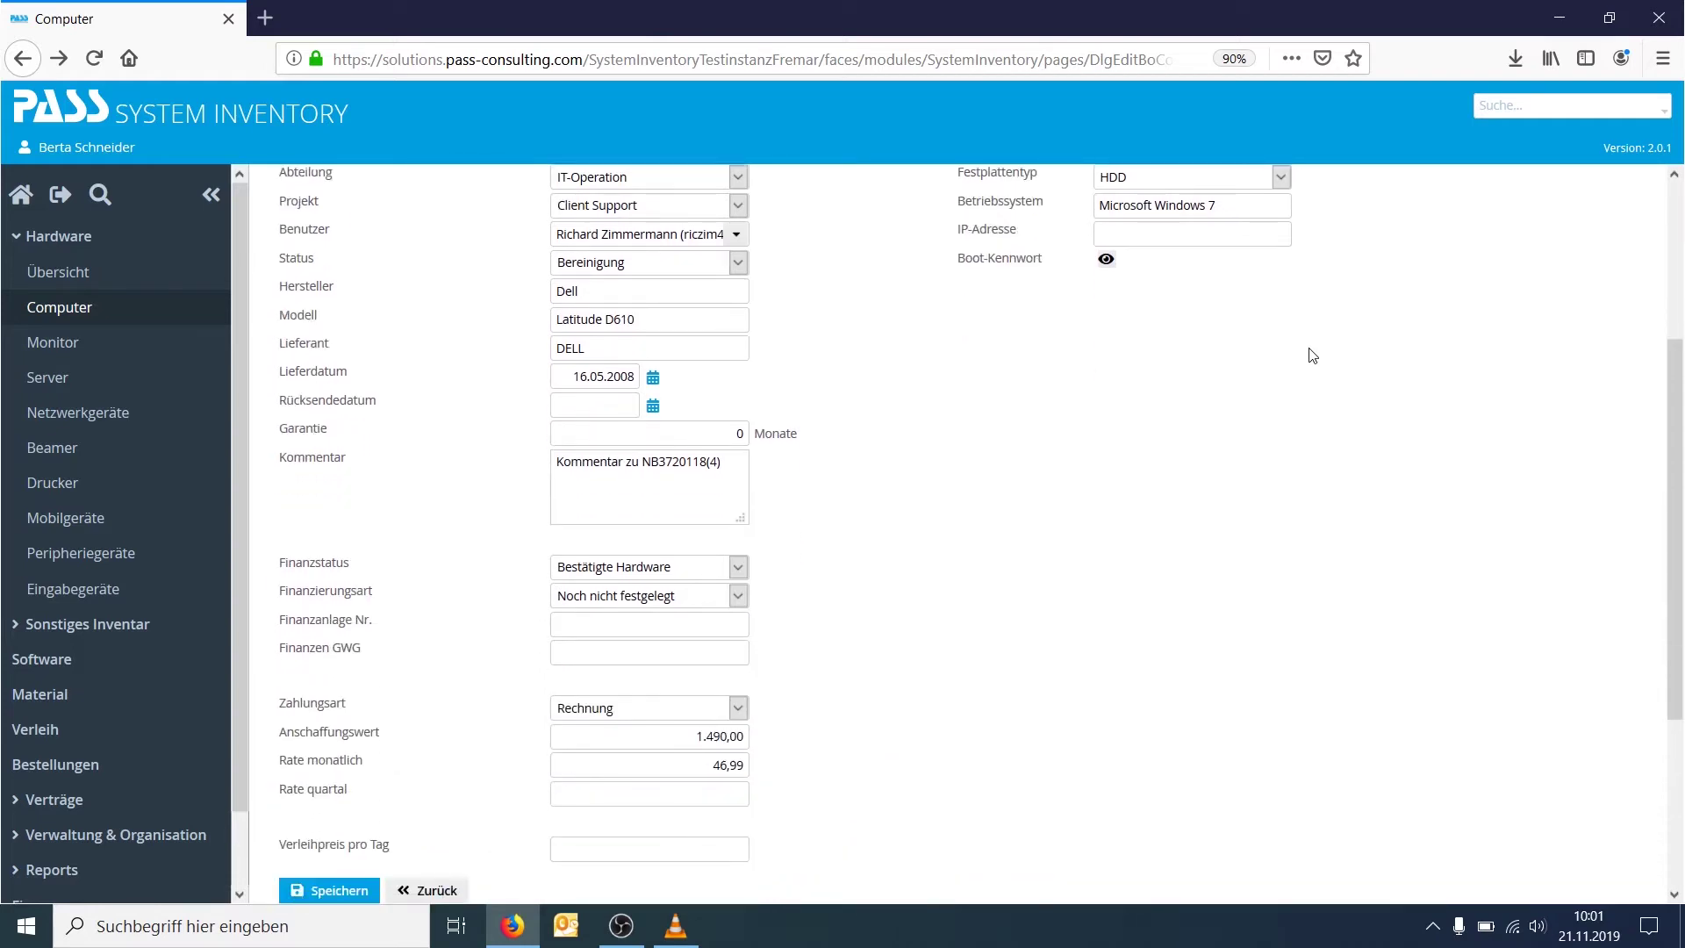
{"action": "scroll", "coordinate": [1313, 355], "scroll_direction": "down", "scroll_amount": 3}
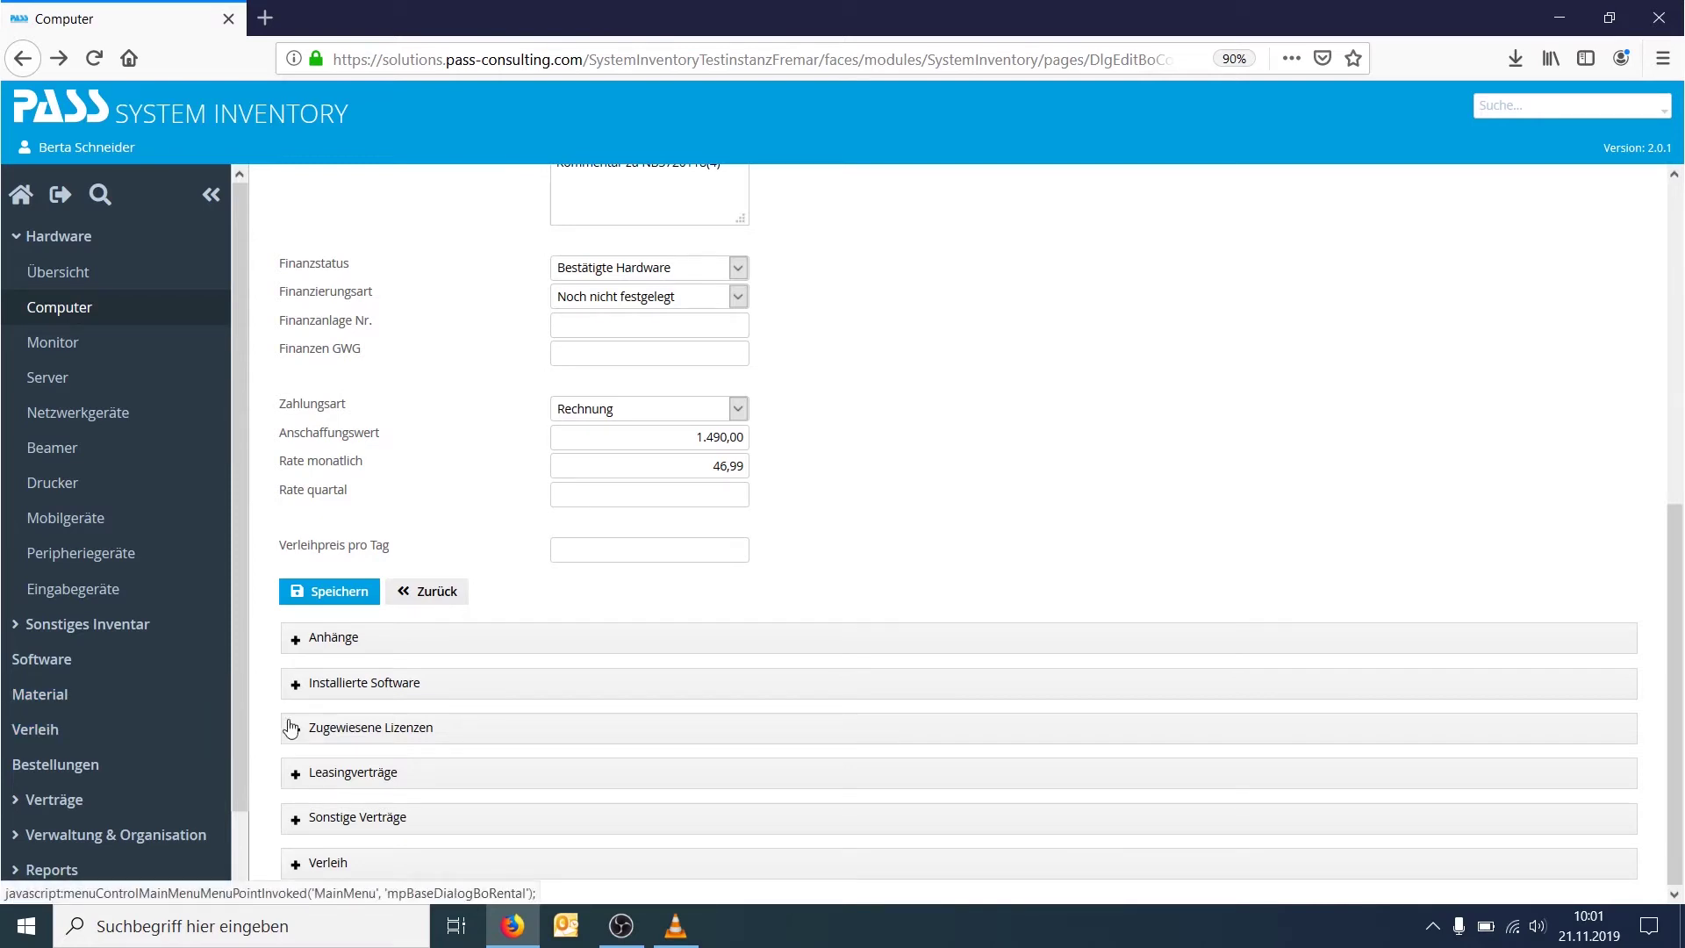
{"action": "left_click", "coordinate": [300, 690]}
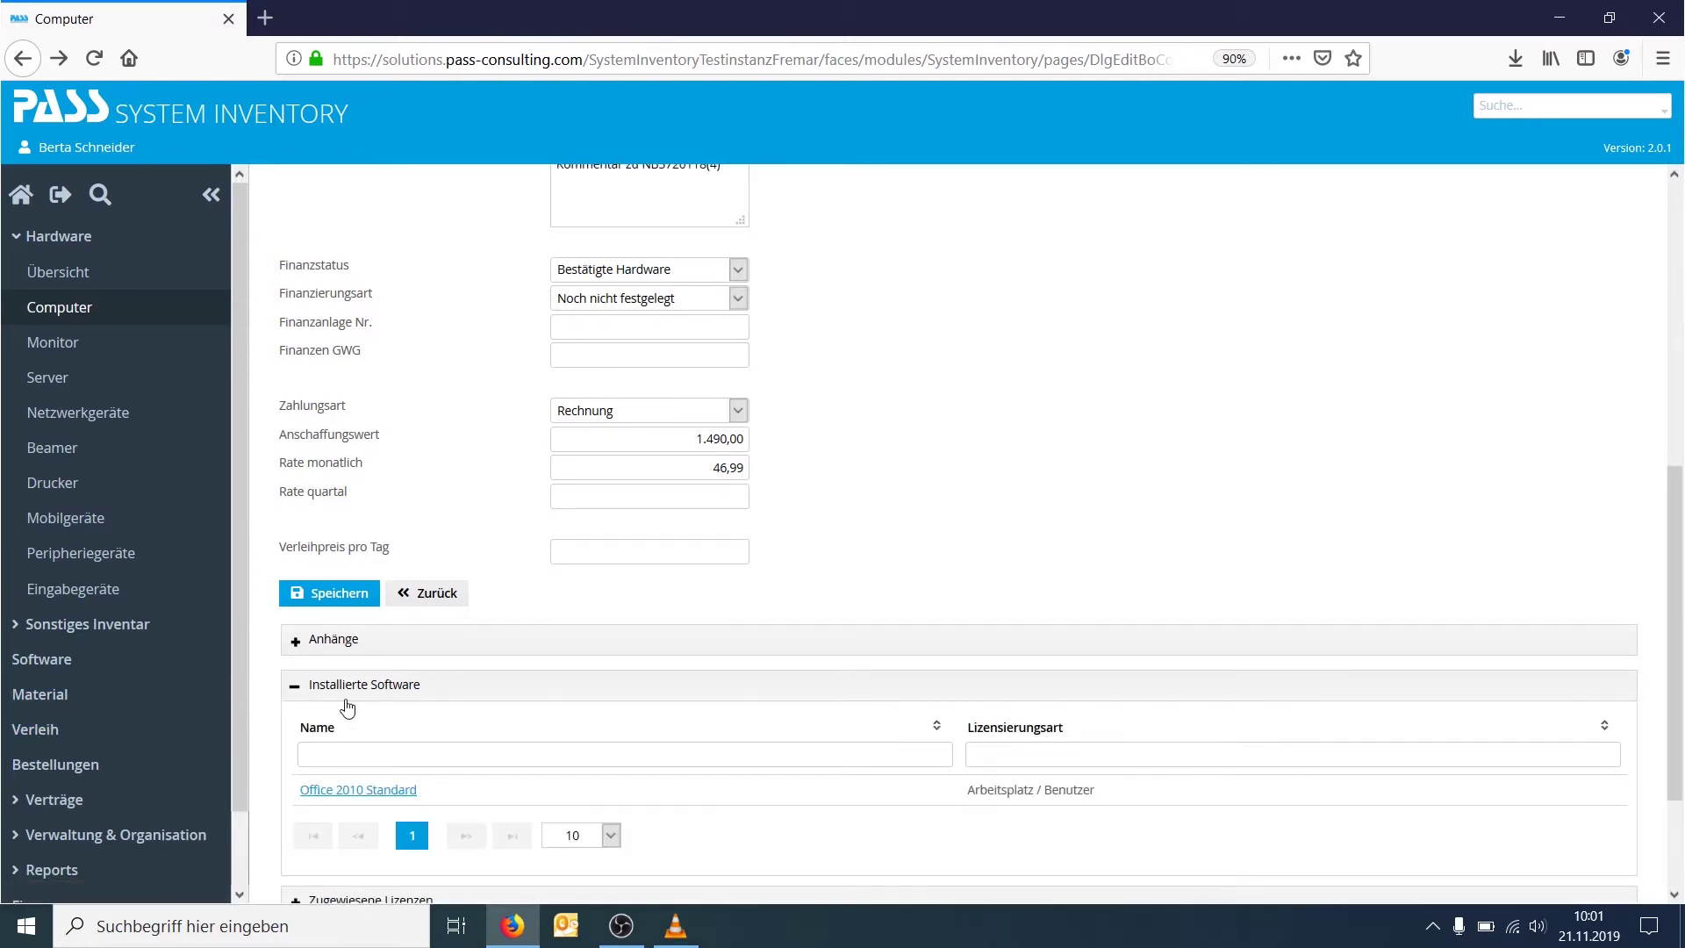
{"action": "scroll", "coordinate": [356, 707], "scroll_direction": "down", "scroll_amount": 2}
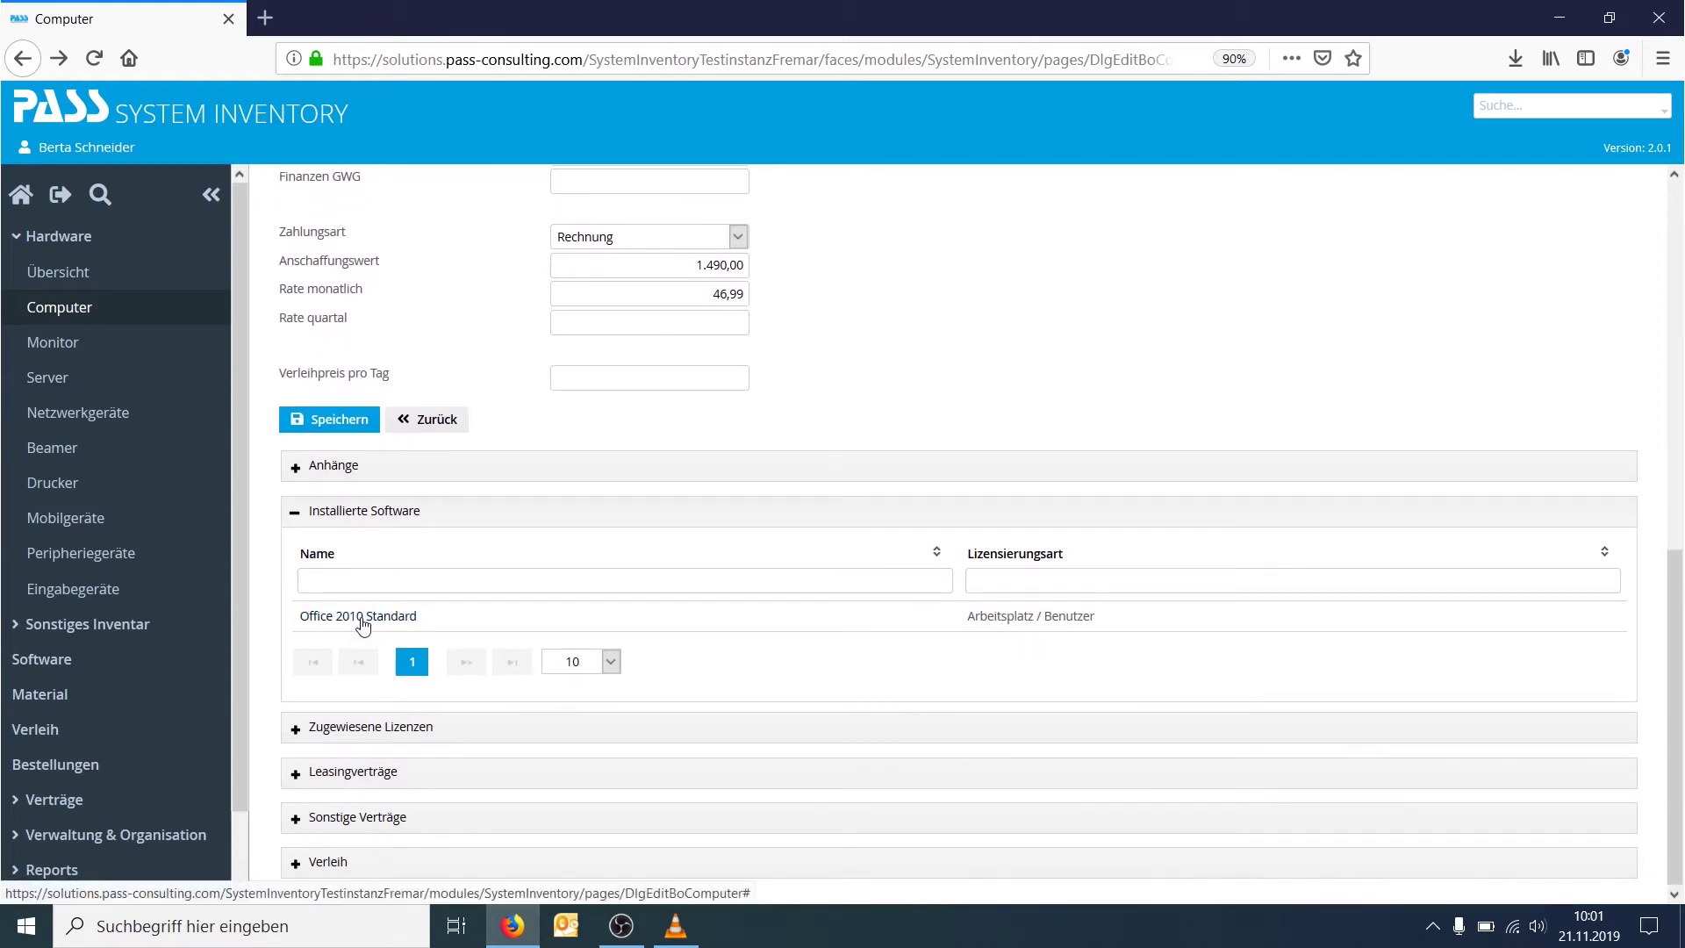
{"action": "left_click", "coordinate": [294, 517]}
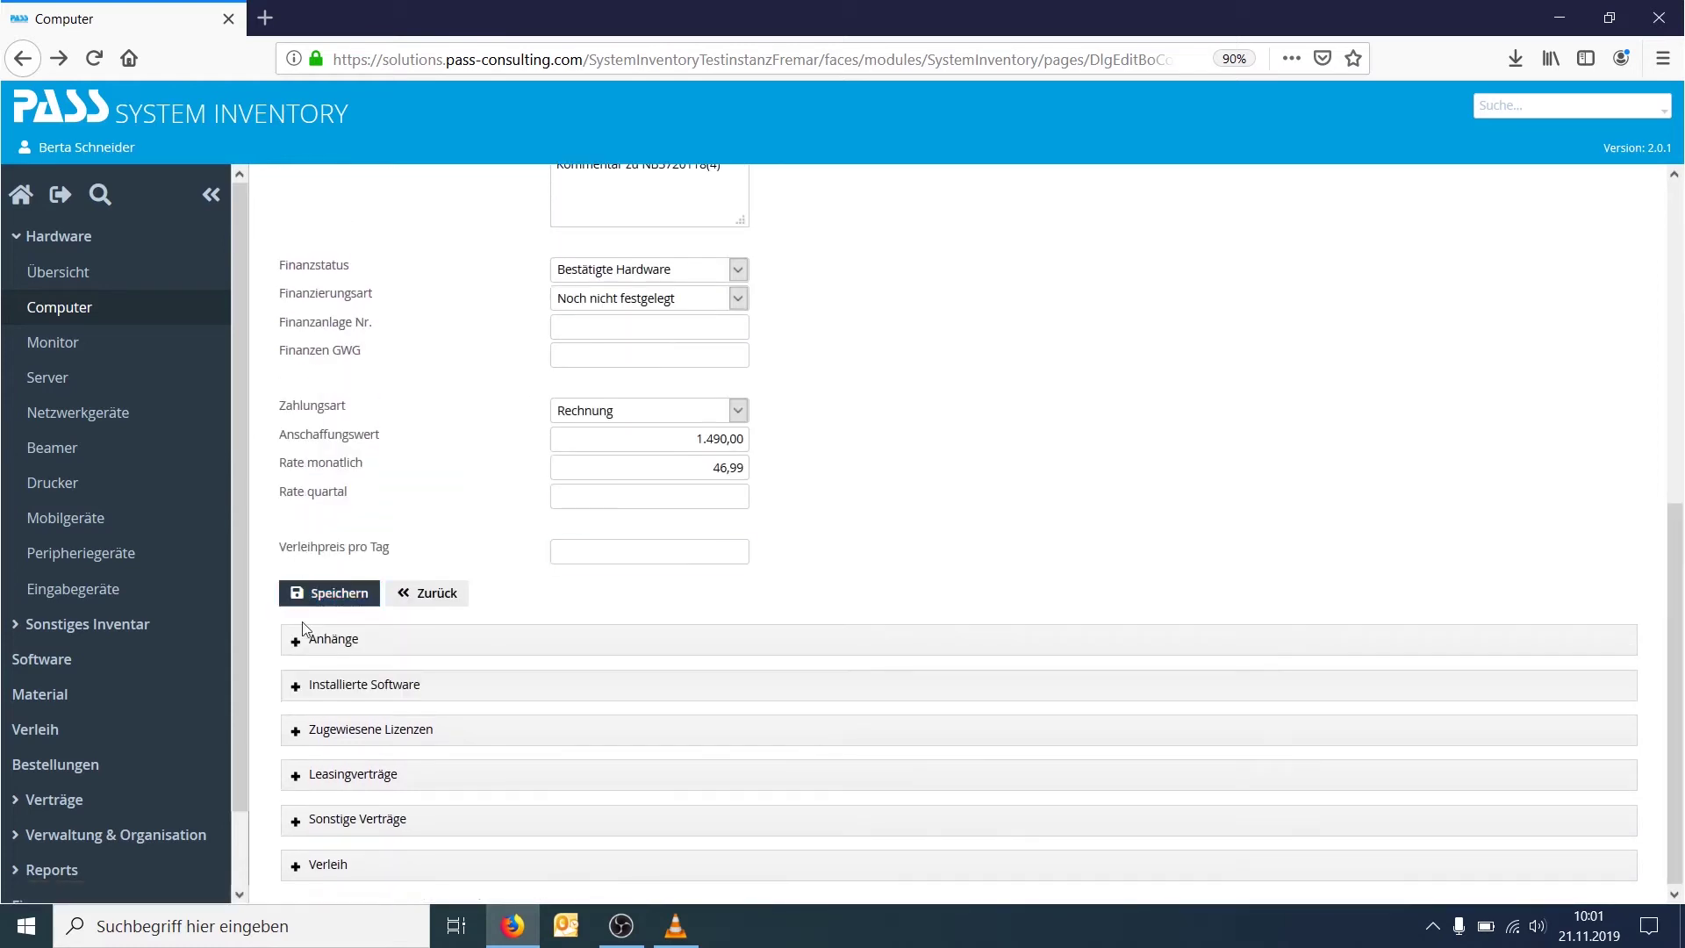
Expand the Leasingverträge section of the computer record, view the assigned leasing contract, and collapse the section again.
{"action": "left_click", "coordinate": [294, 775]}
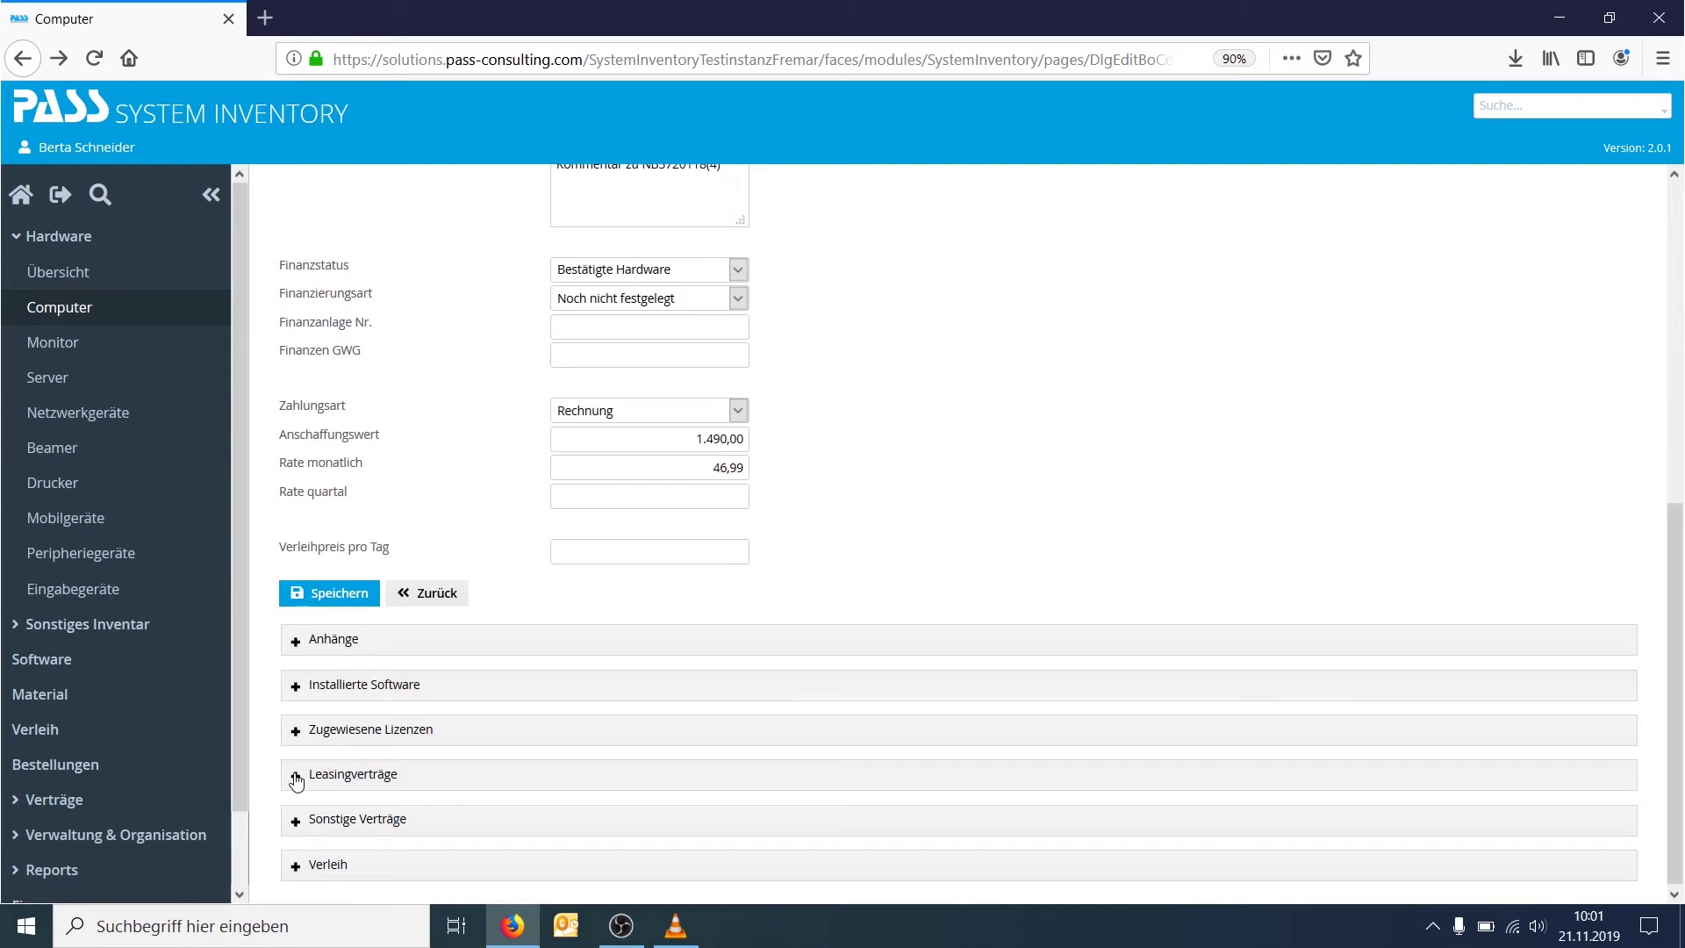
{"action": "scroll", "coordinate": [349, 780], "scroll_direction": "down", "scroll_amount": 2}
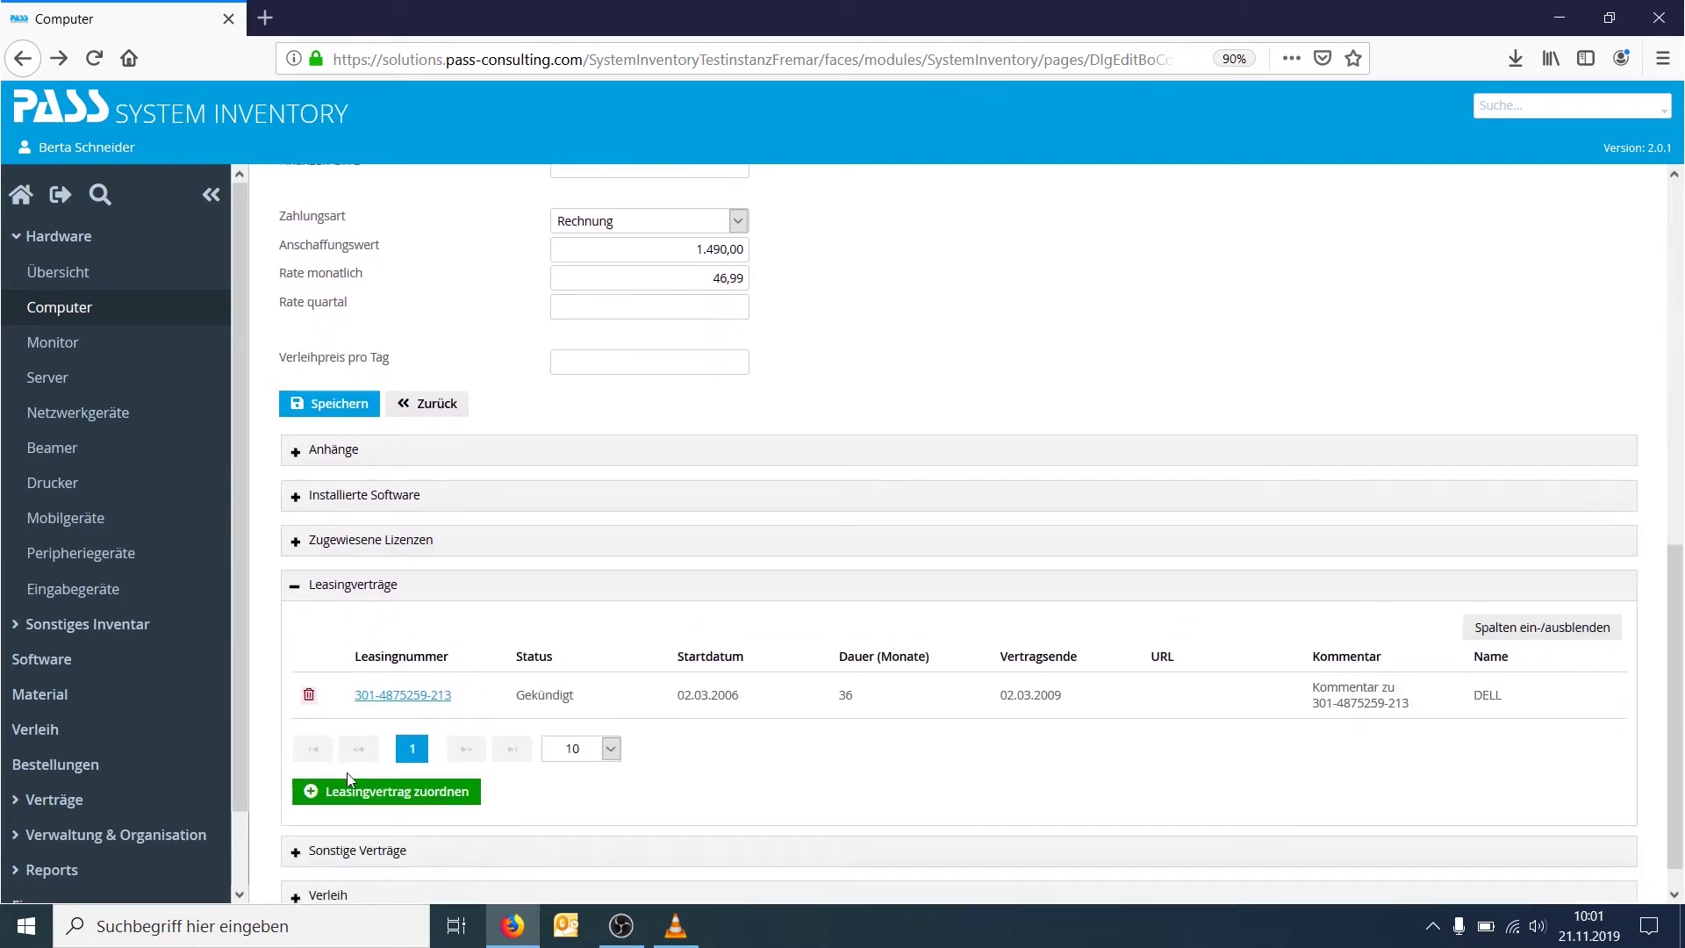
{"action": "left_click", "coordinate": [295, 586]}
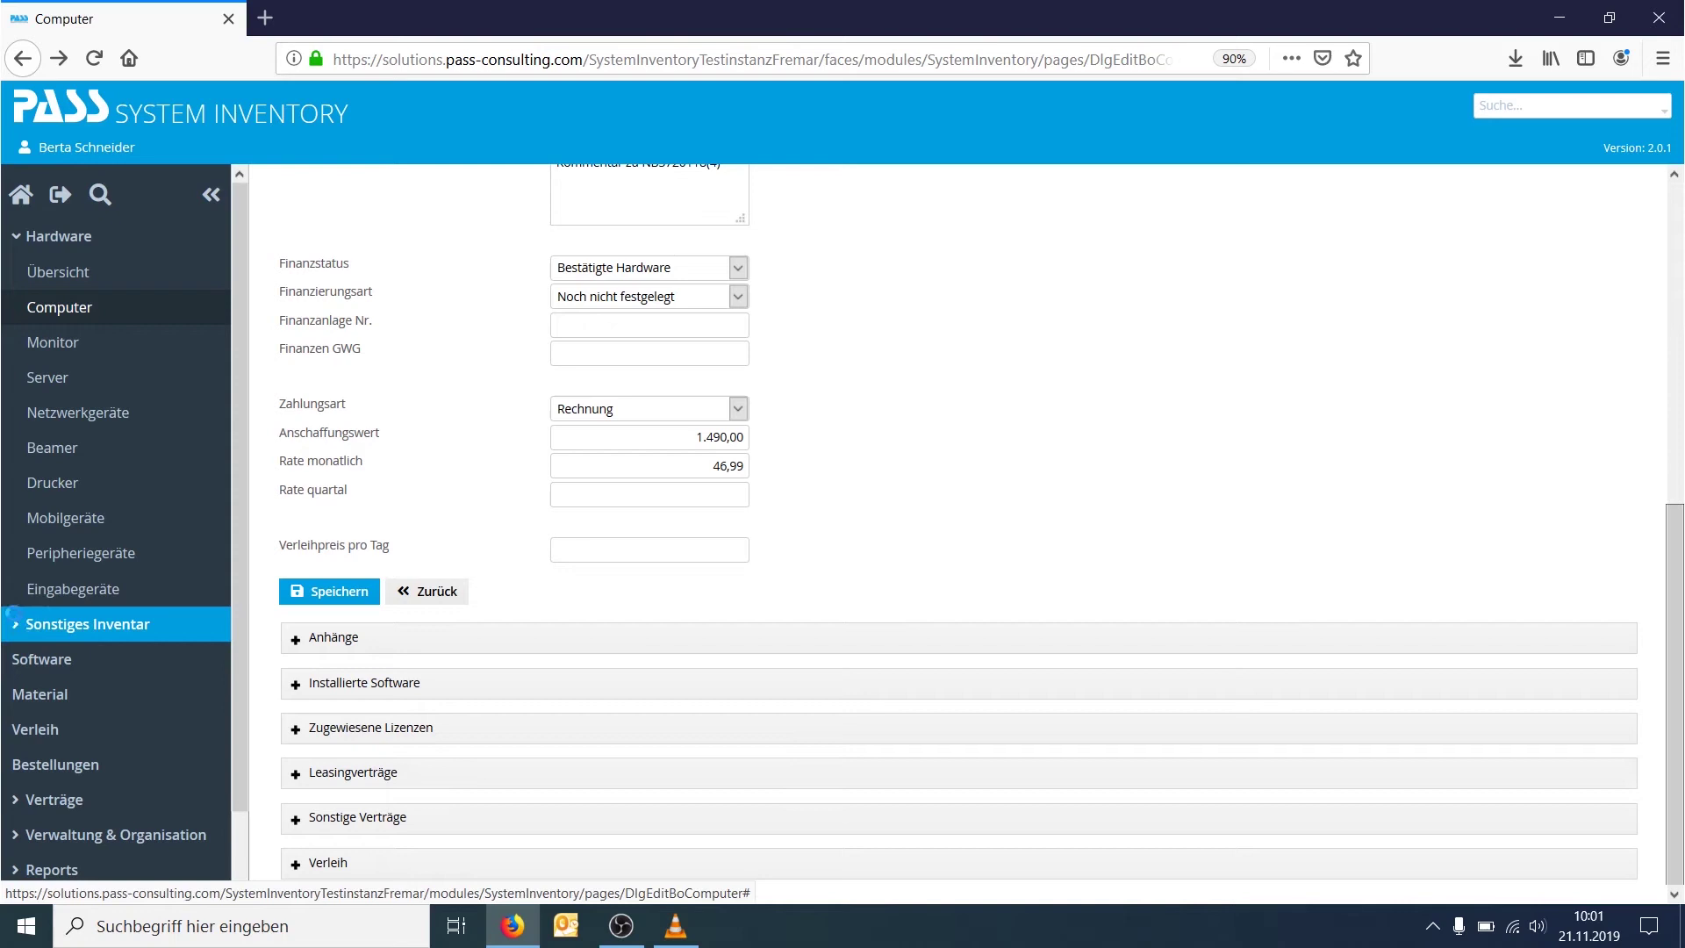
Expand the Sonstiges Inventar navigation group and collapse the Hardware group.
{"action": "left_click", "coordinate": [16, 622]}
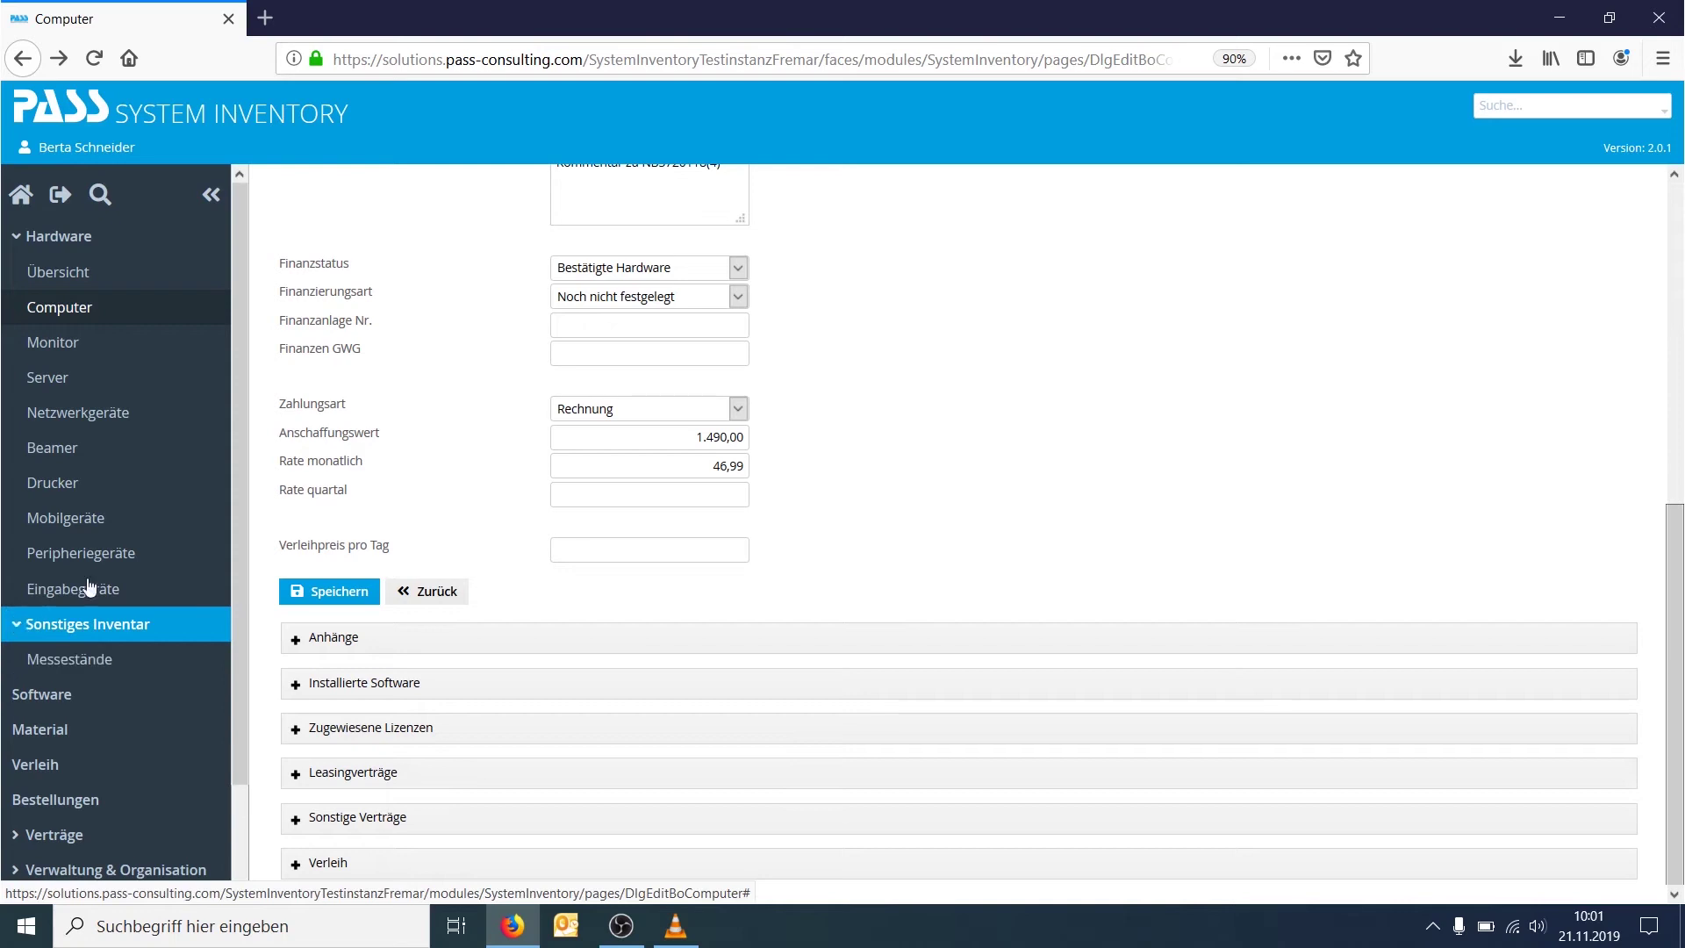
{"action": "left_click", "coordinate": [20, 246]}
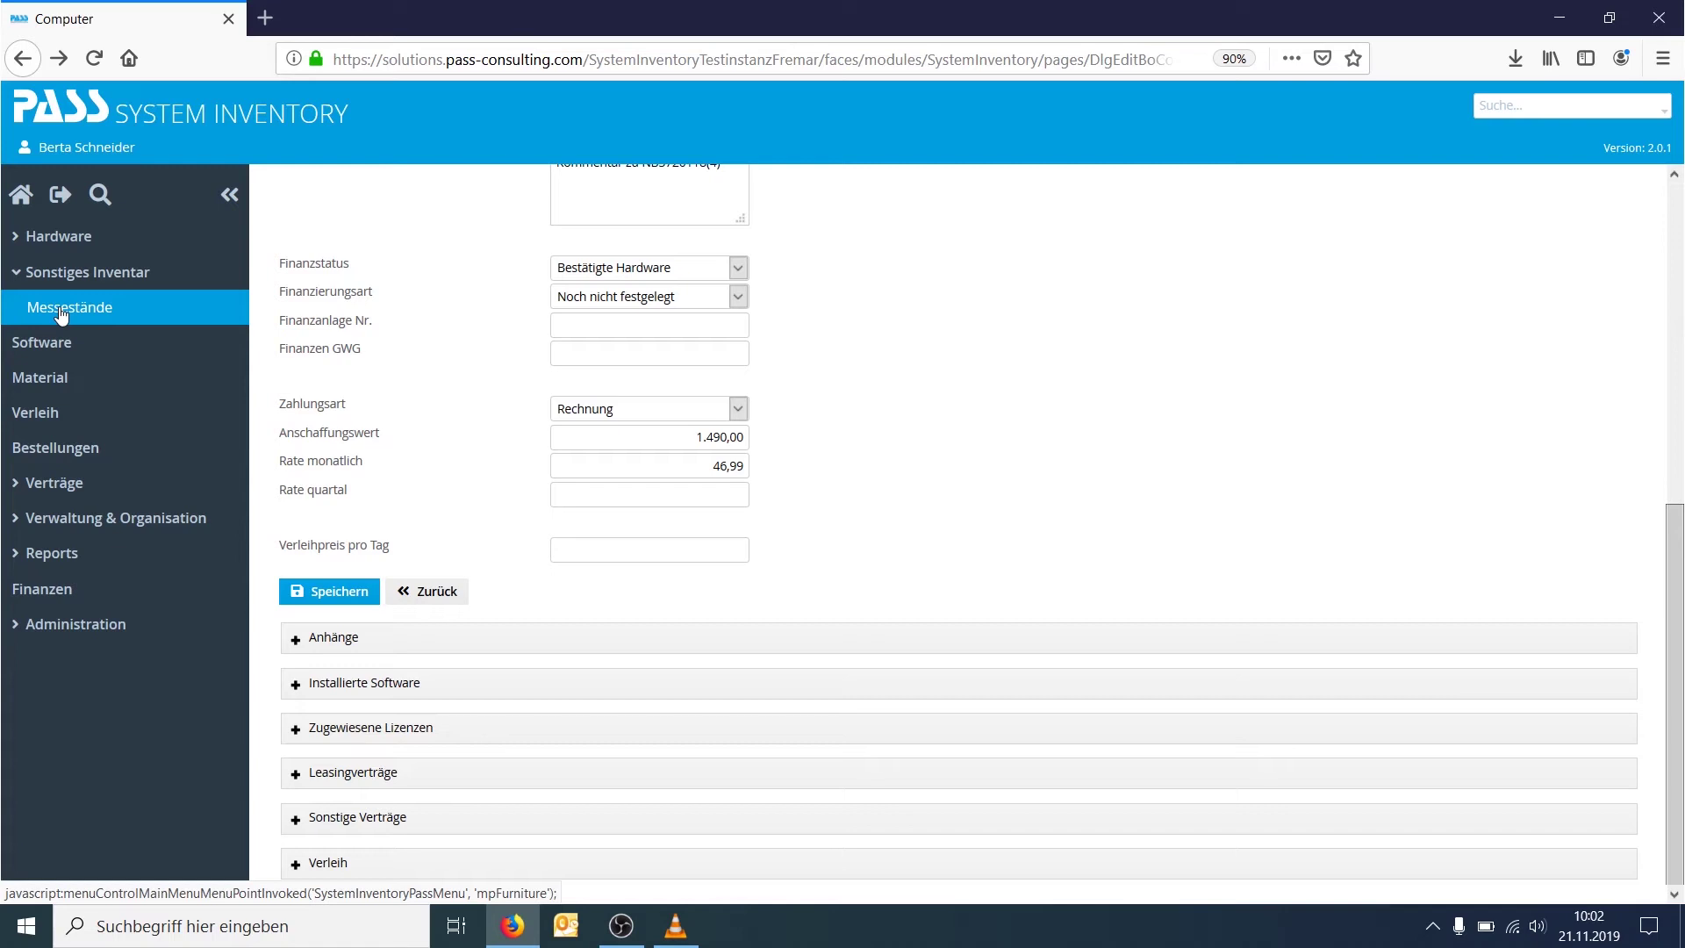
Open Office 2010 Standard from the software inventory and examine its user and computer installations and its Lizenzen.
{"action": "left_click", "coordinate": [53, 355]}
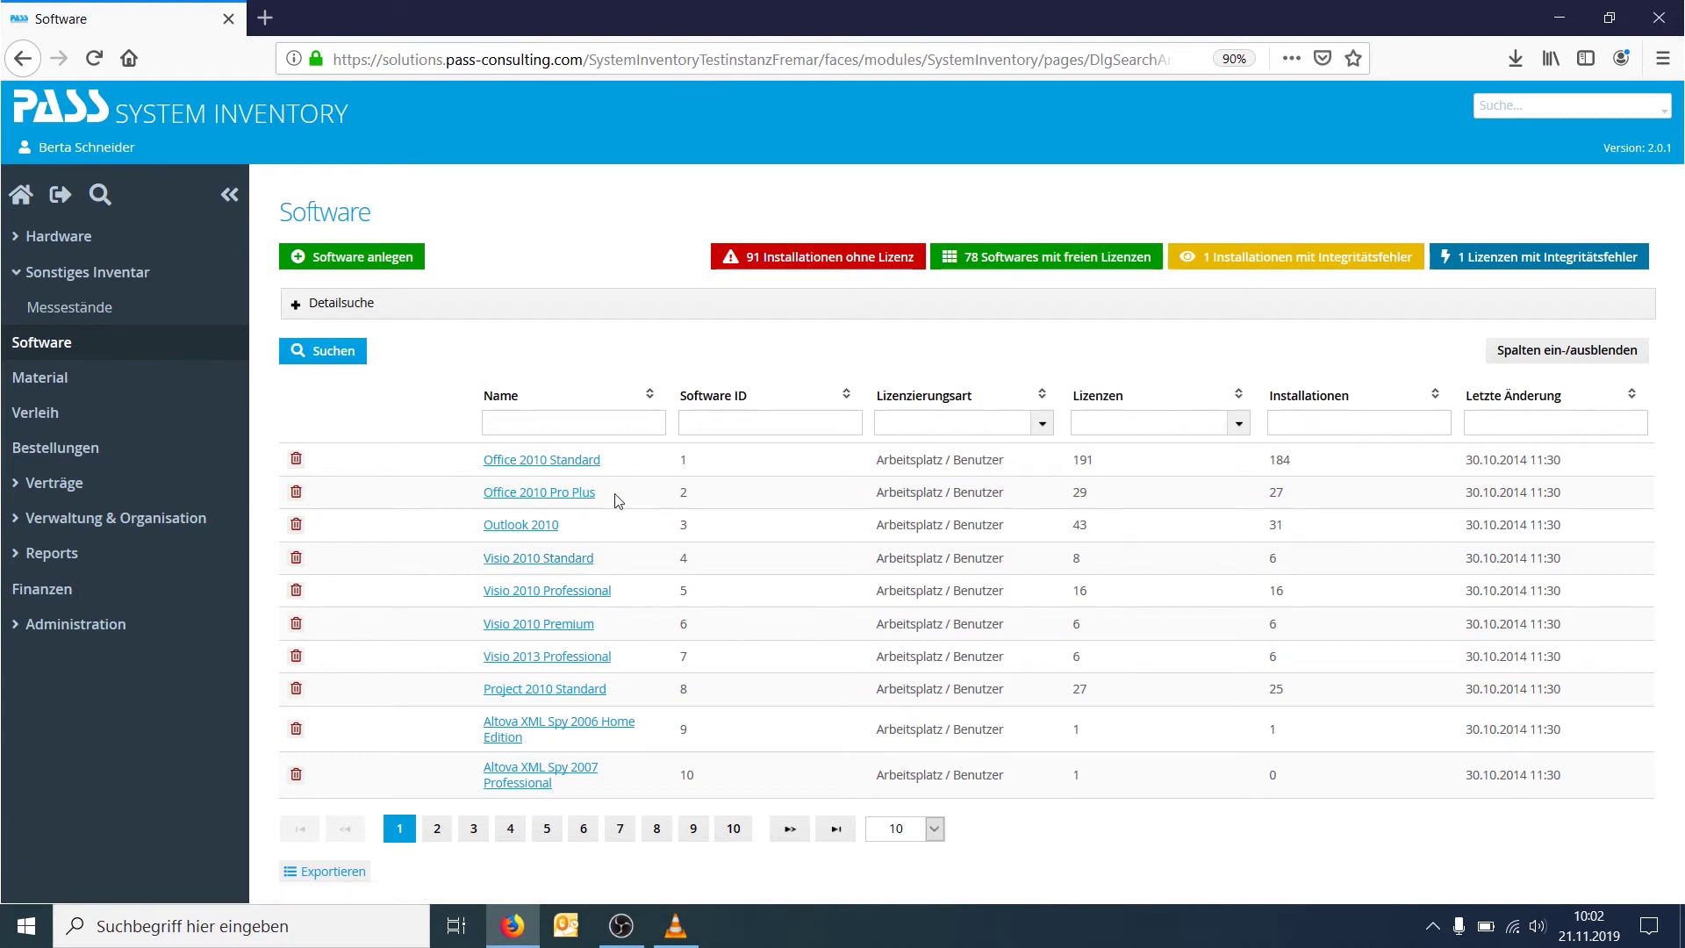
{"action": "left_click", "coordinate": [551, 461]}
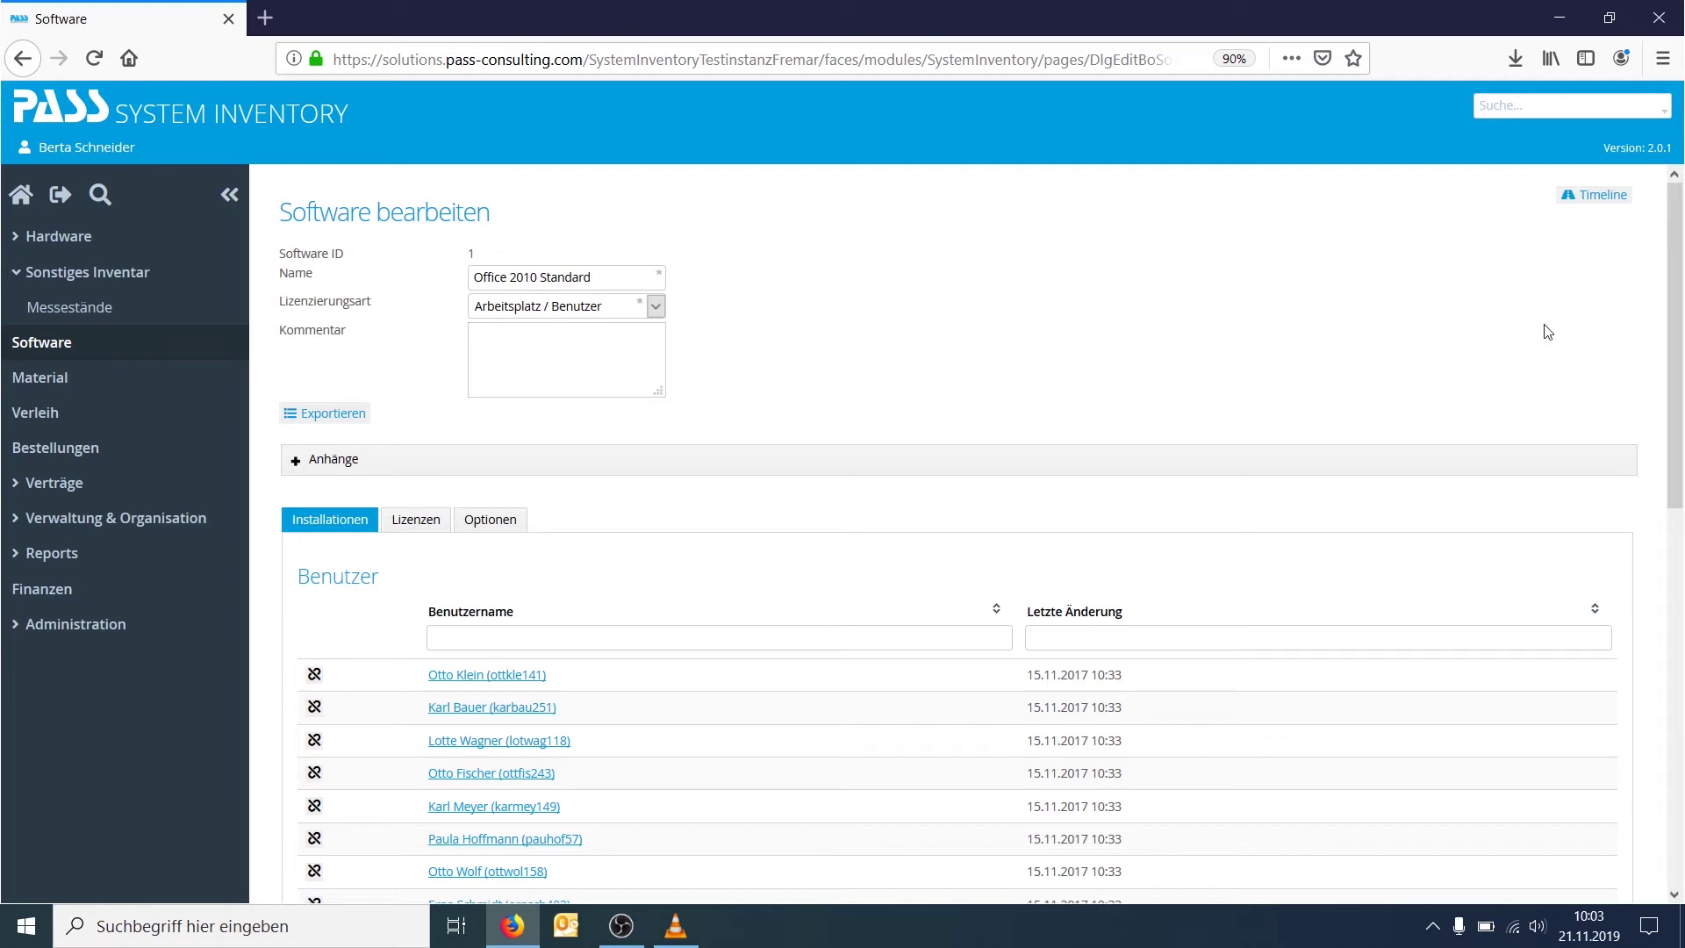
{"action": "left_click_drag", "start_coordinate": [1678, 326], "coordinate": [1677, 418]}
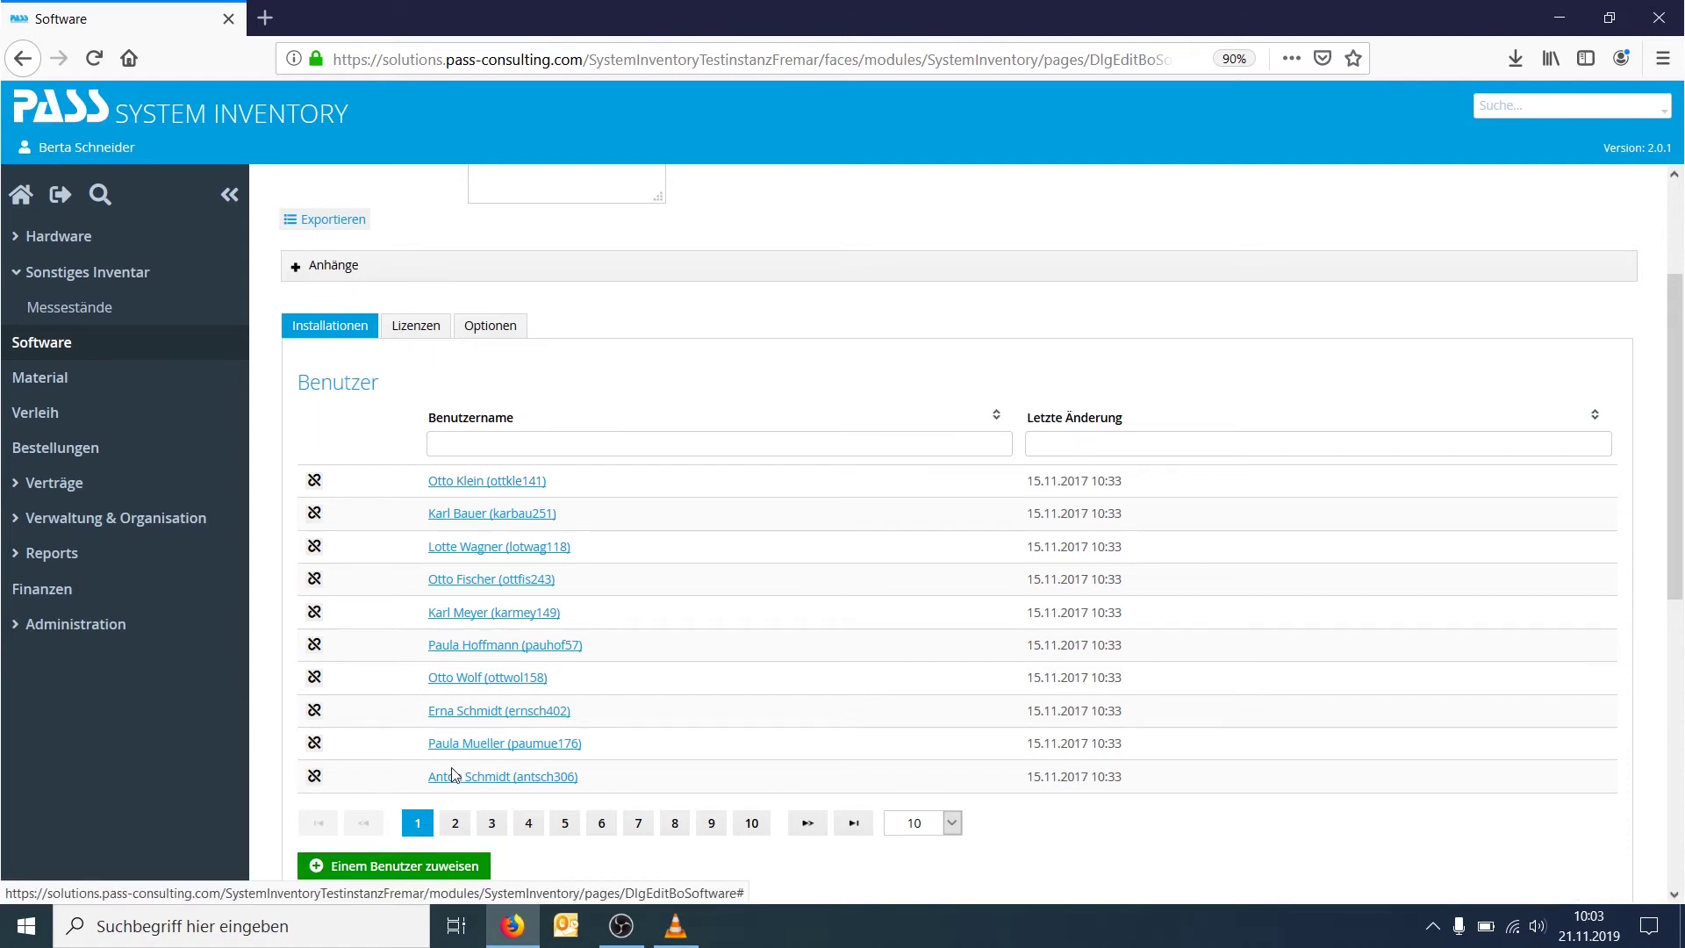
{"action": "scroll", "coordinate": [453, 774], "scroll_direction": "down", "scroll_amount": 2}
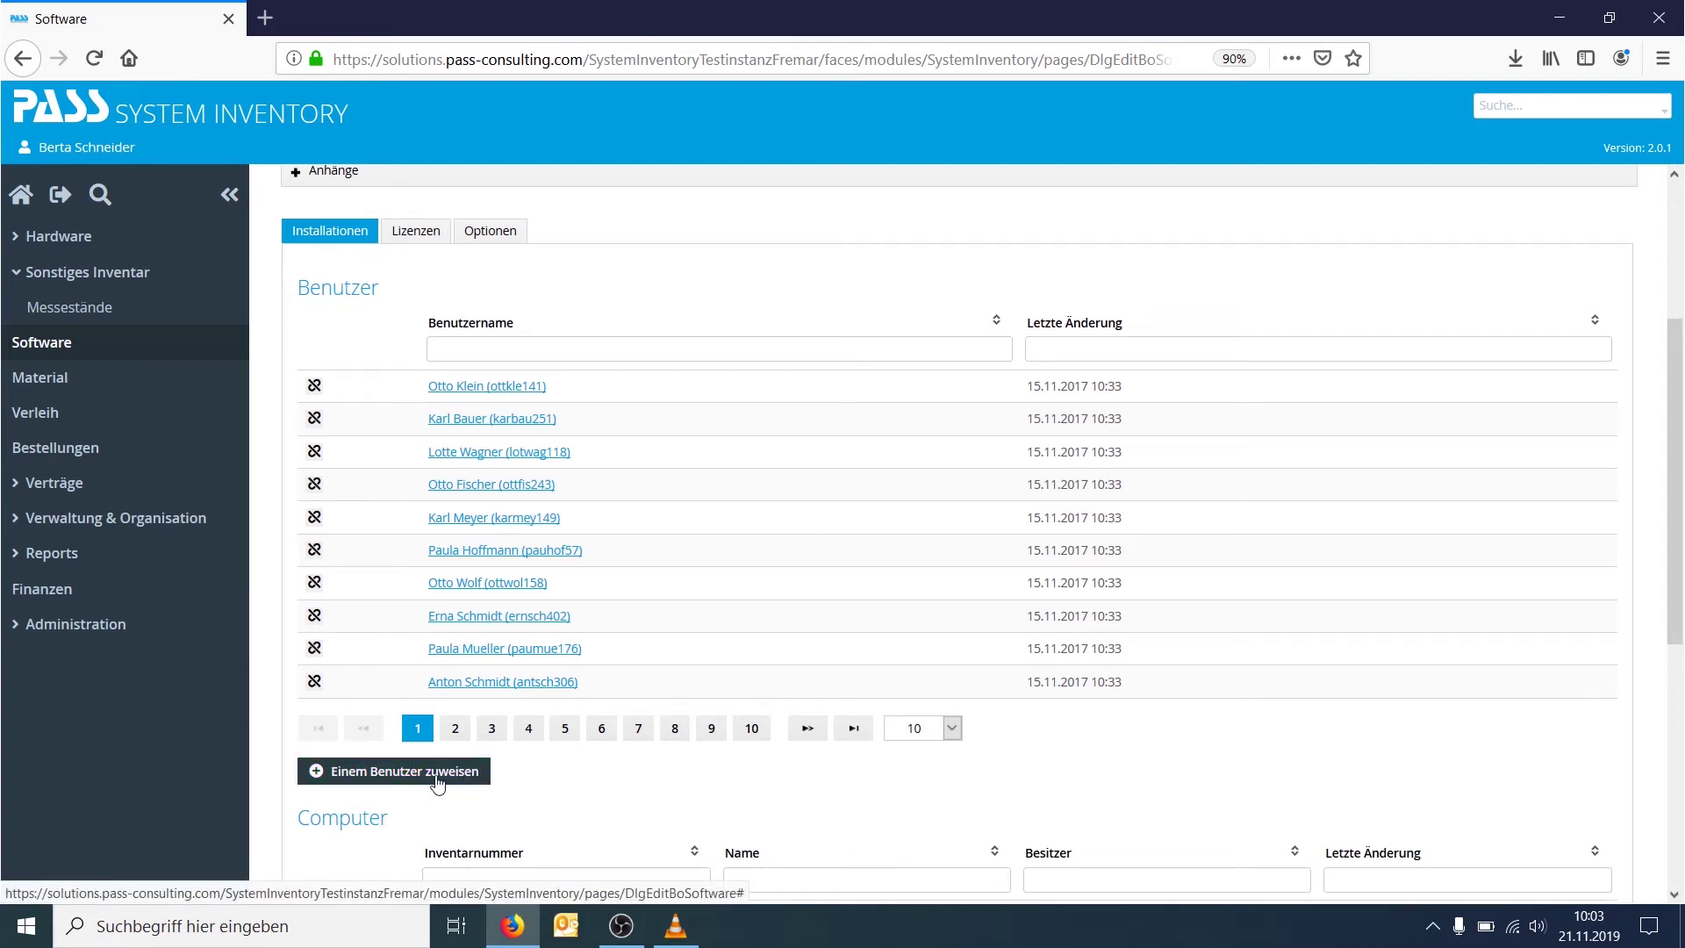
{"action": "scroll", "coordinate": [631, 716], "scroll_direction": "down", "scroll_amount": 6}
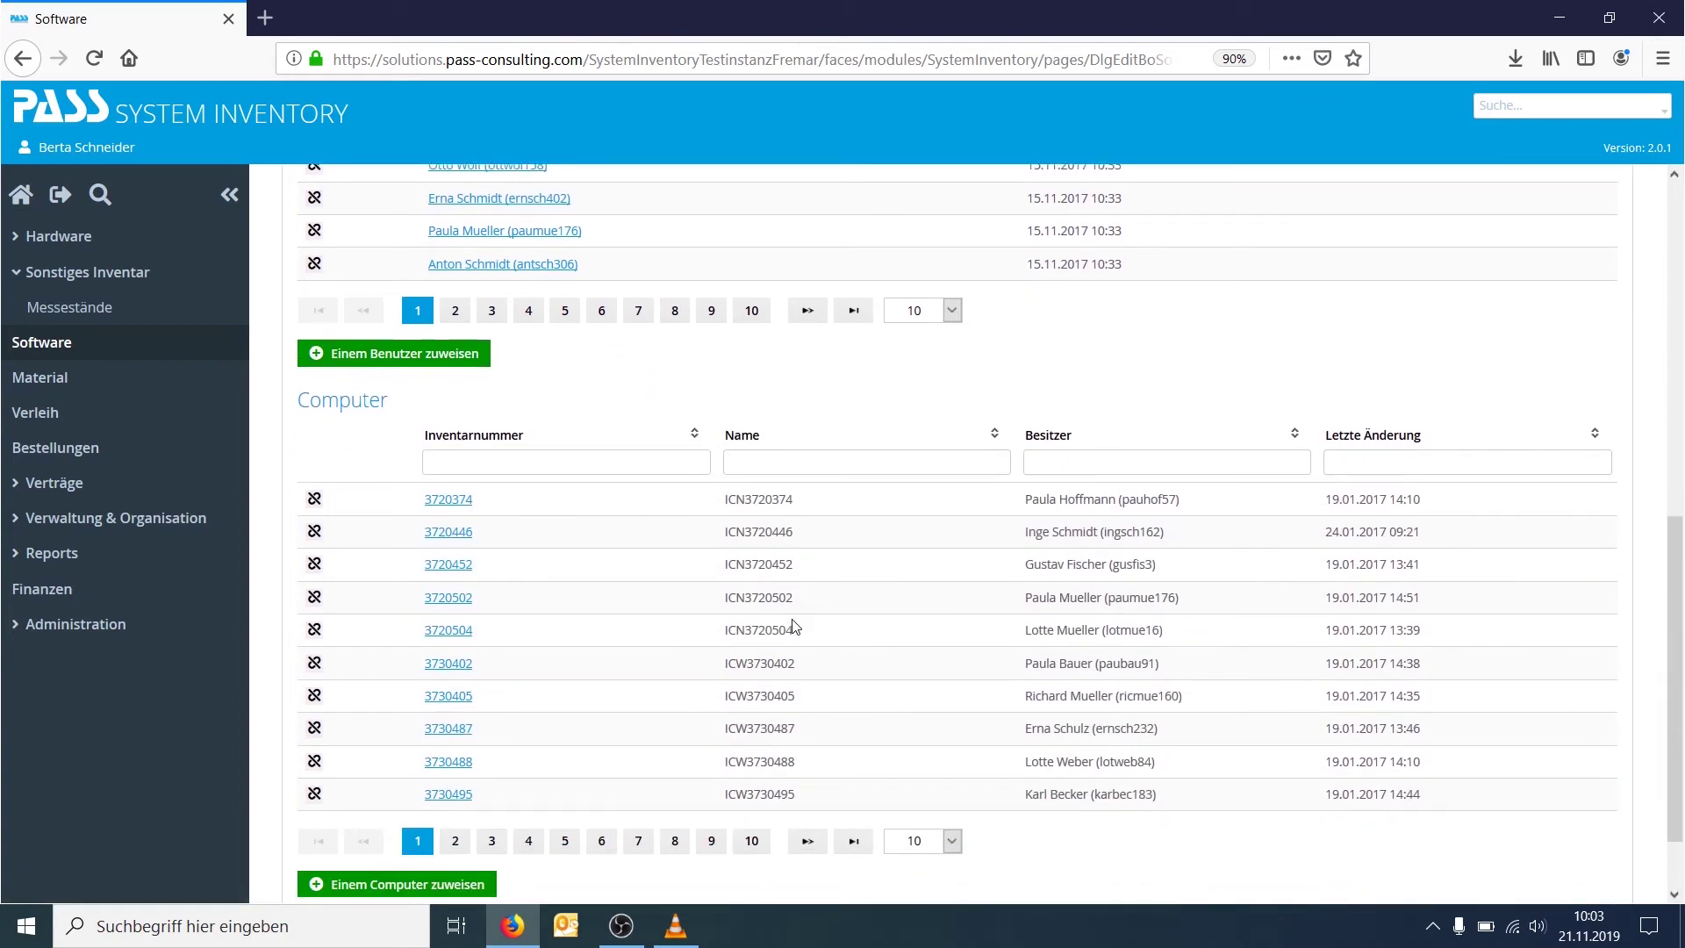
{"action": "scroll", "coordinate": [794, 626], "scroll_direction": "down", "scroll_amount": 1}
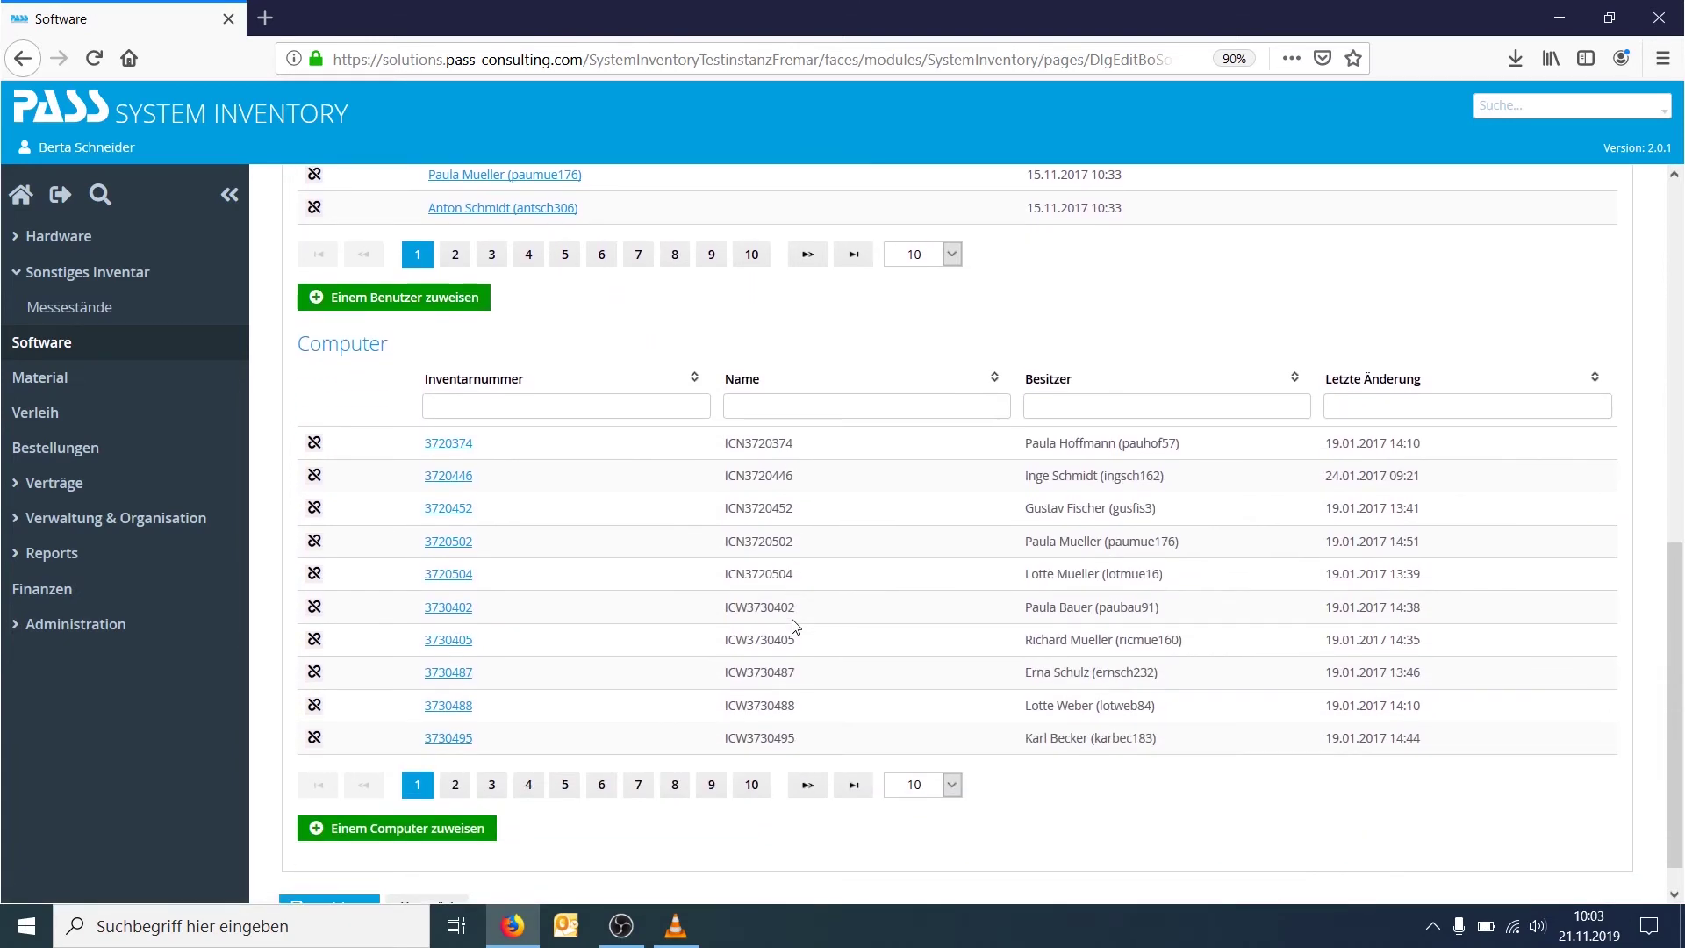
{"action": "scroll", "coordinate": [794, 626], "scroll_direction": "up", "scroll_amount": 8}
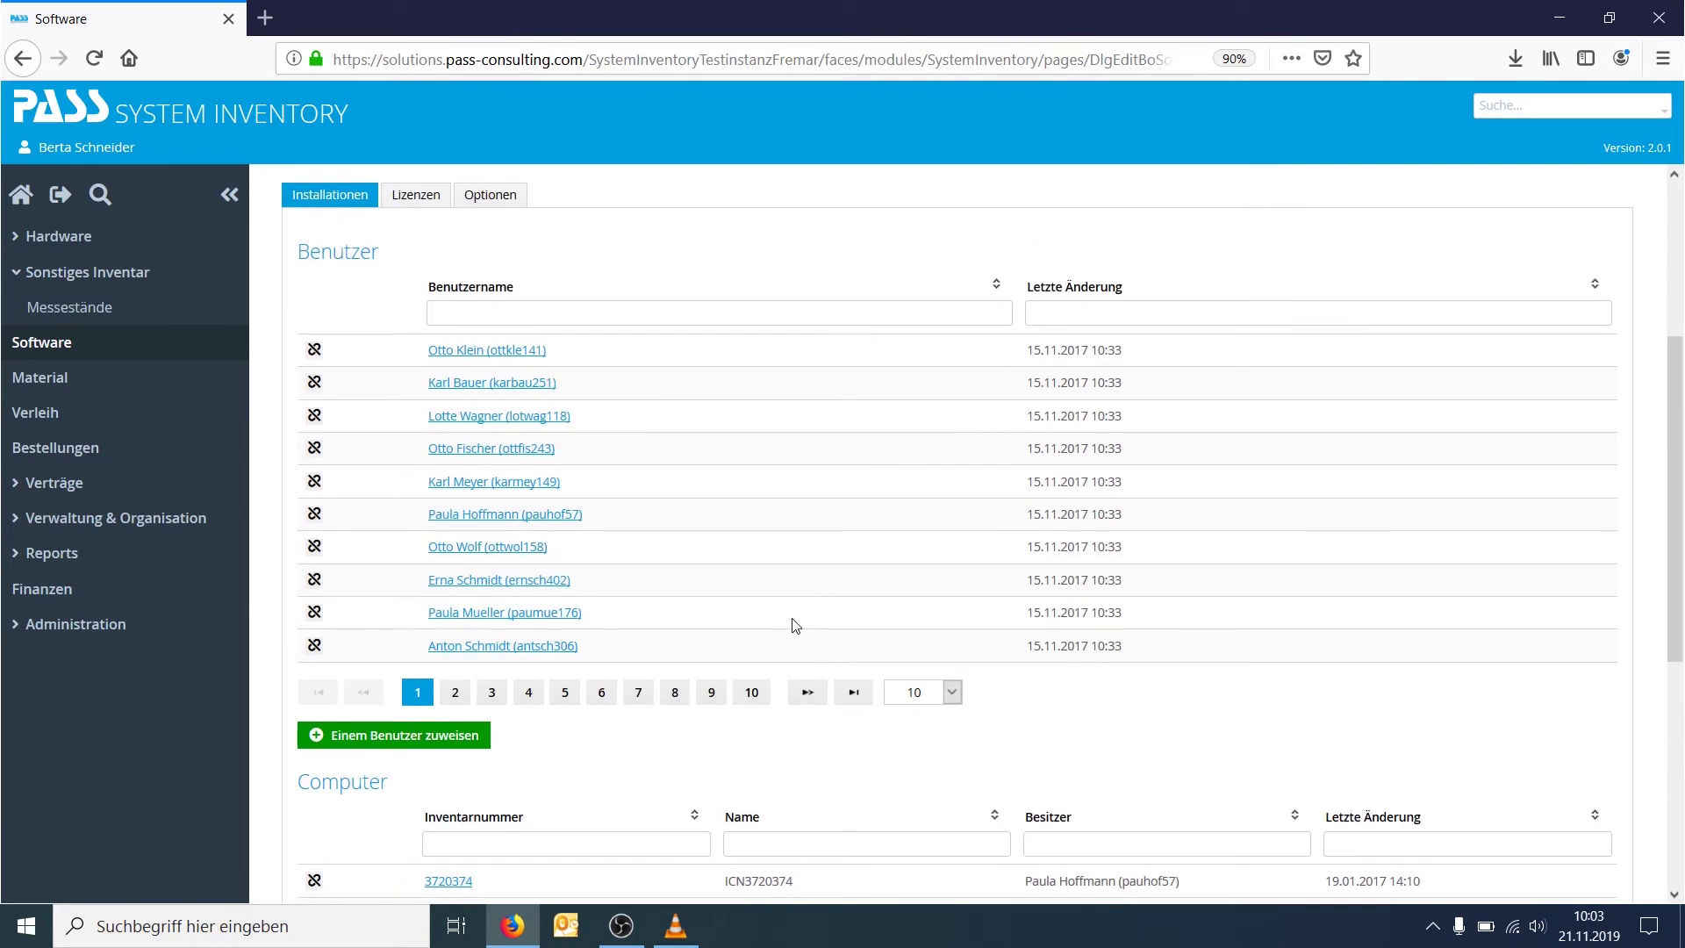
{"action": "left_click", "coordinate": [409, 292]}
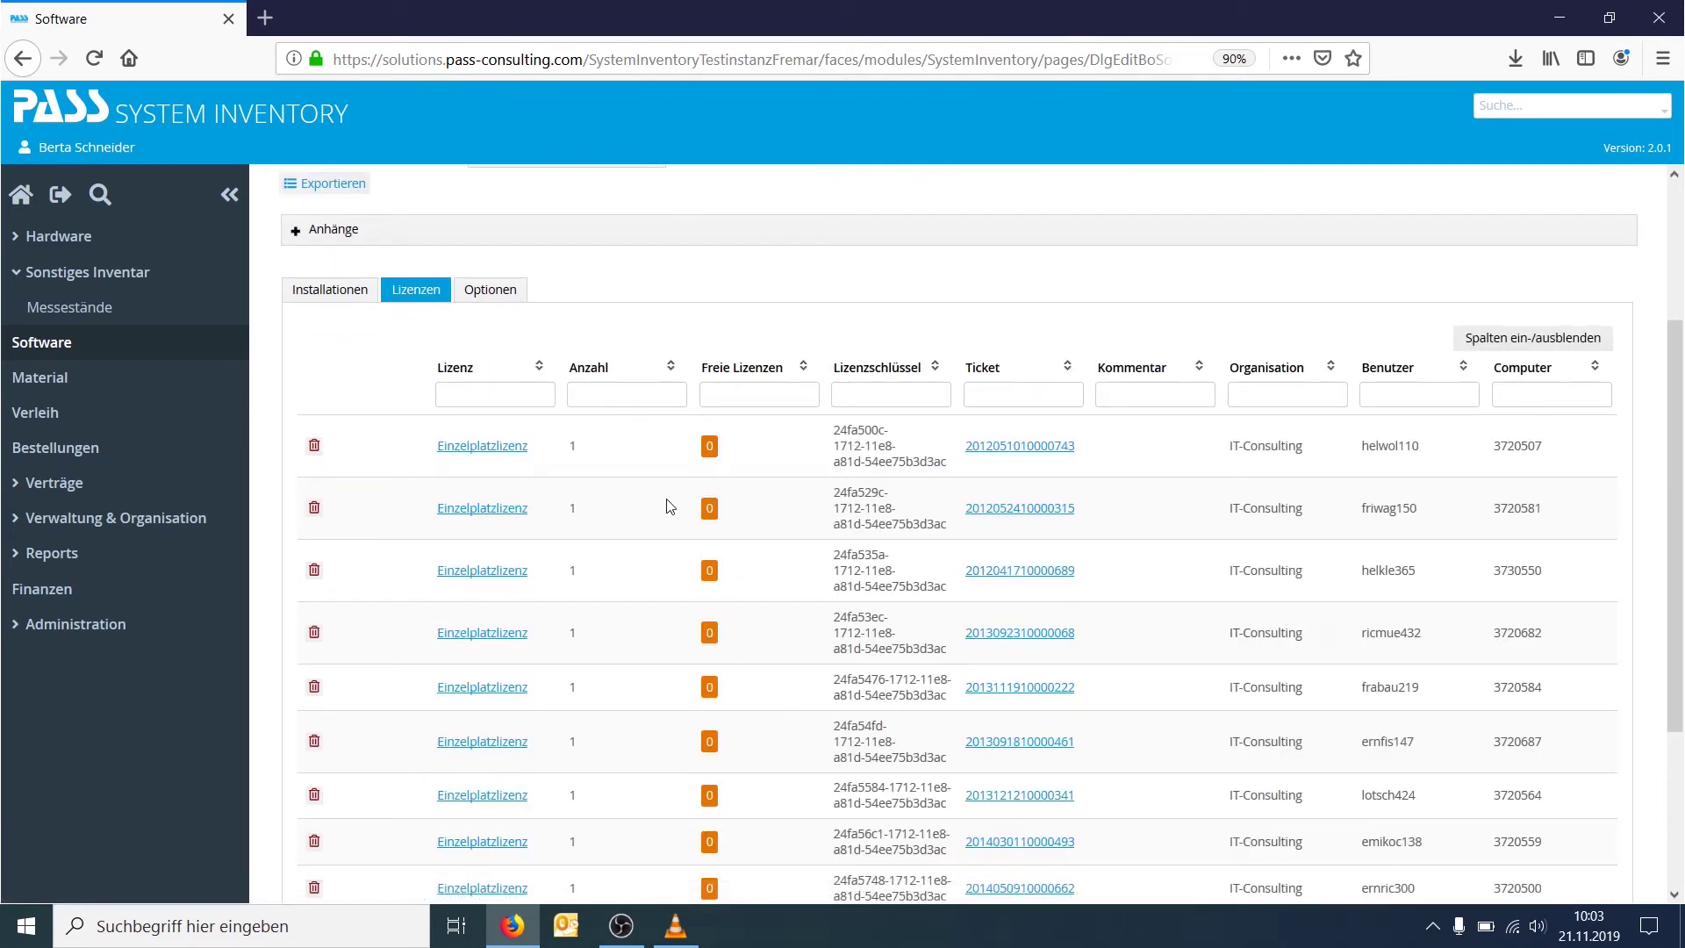
View the Optionen of Office 2010 Standard, then return to its Installationen and review the assigned users and computers.
{"action": "left_click", "coordinate": [514, 290]}
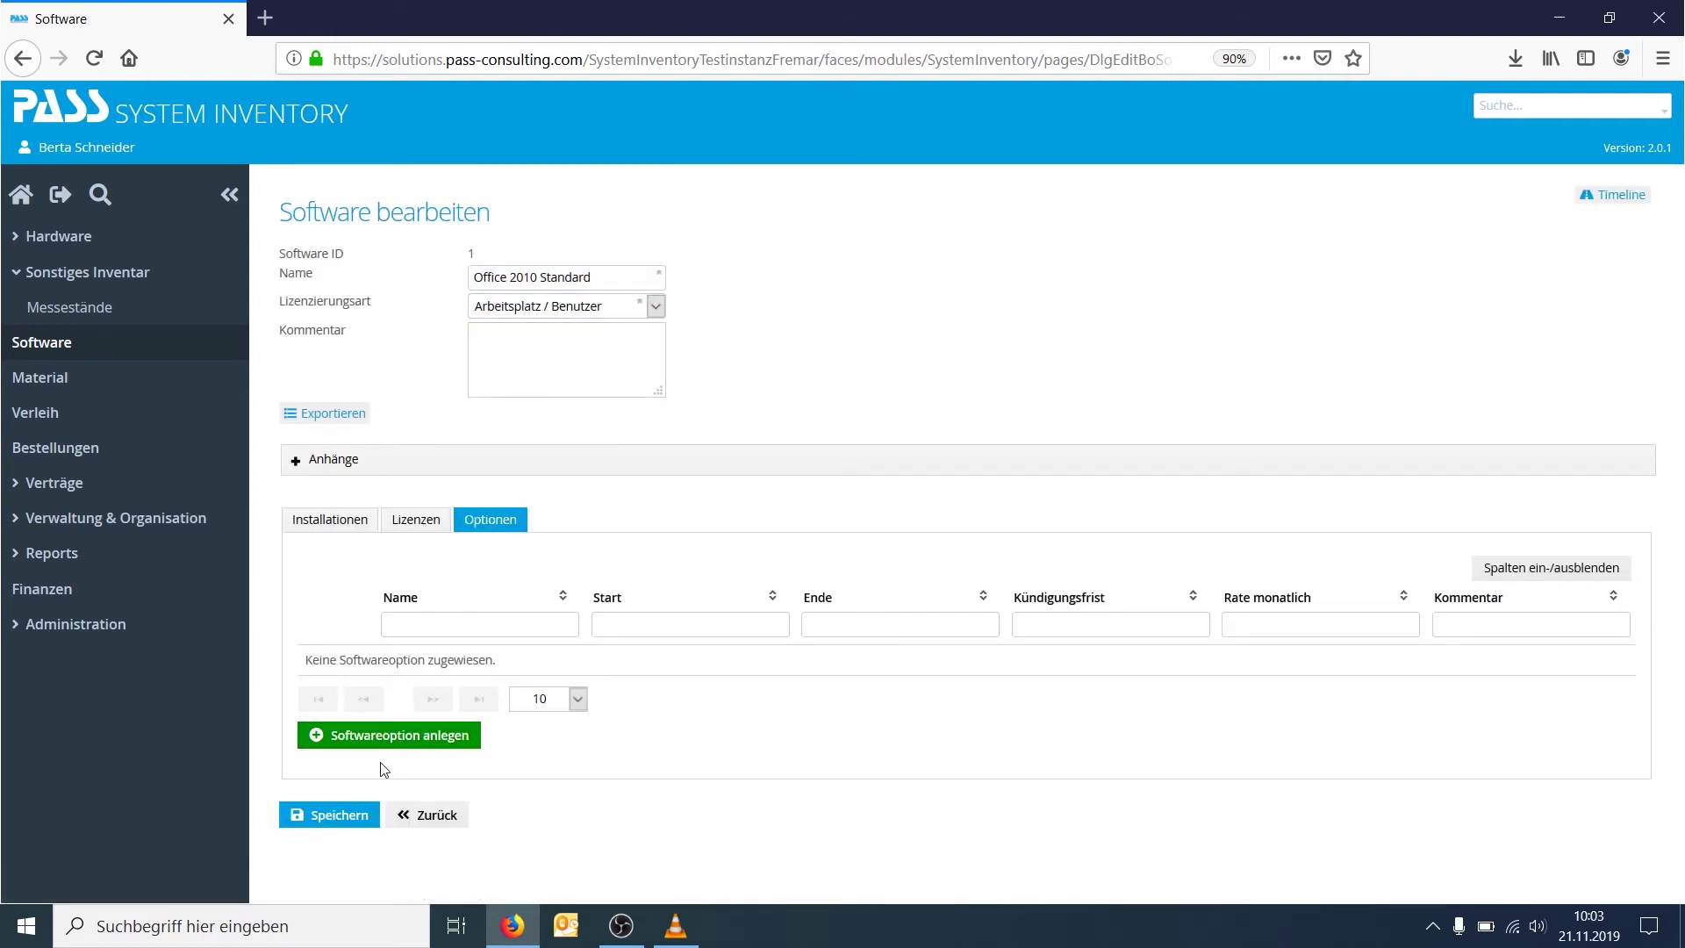
{"action": "left_click", "coordinate": [330, 525]}
{"action": "scroll", "coordinate": [681, 527], "scroll_direction": "down", "scroll_amount": 3}
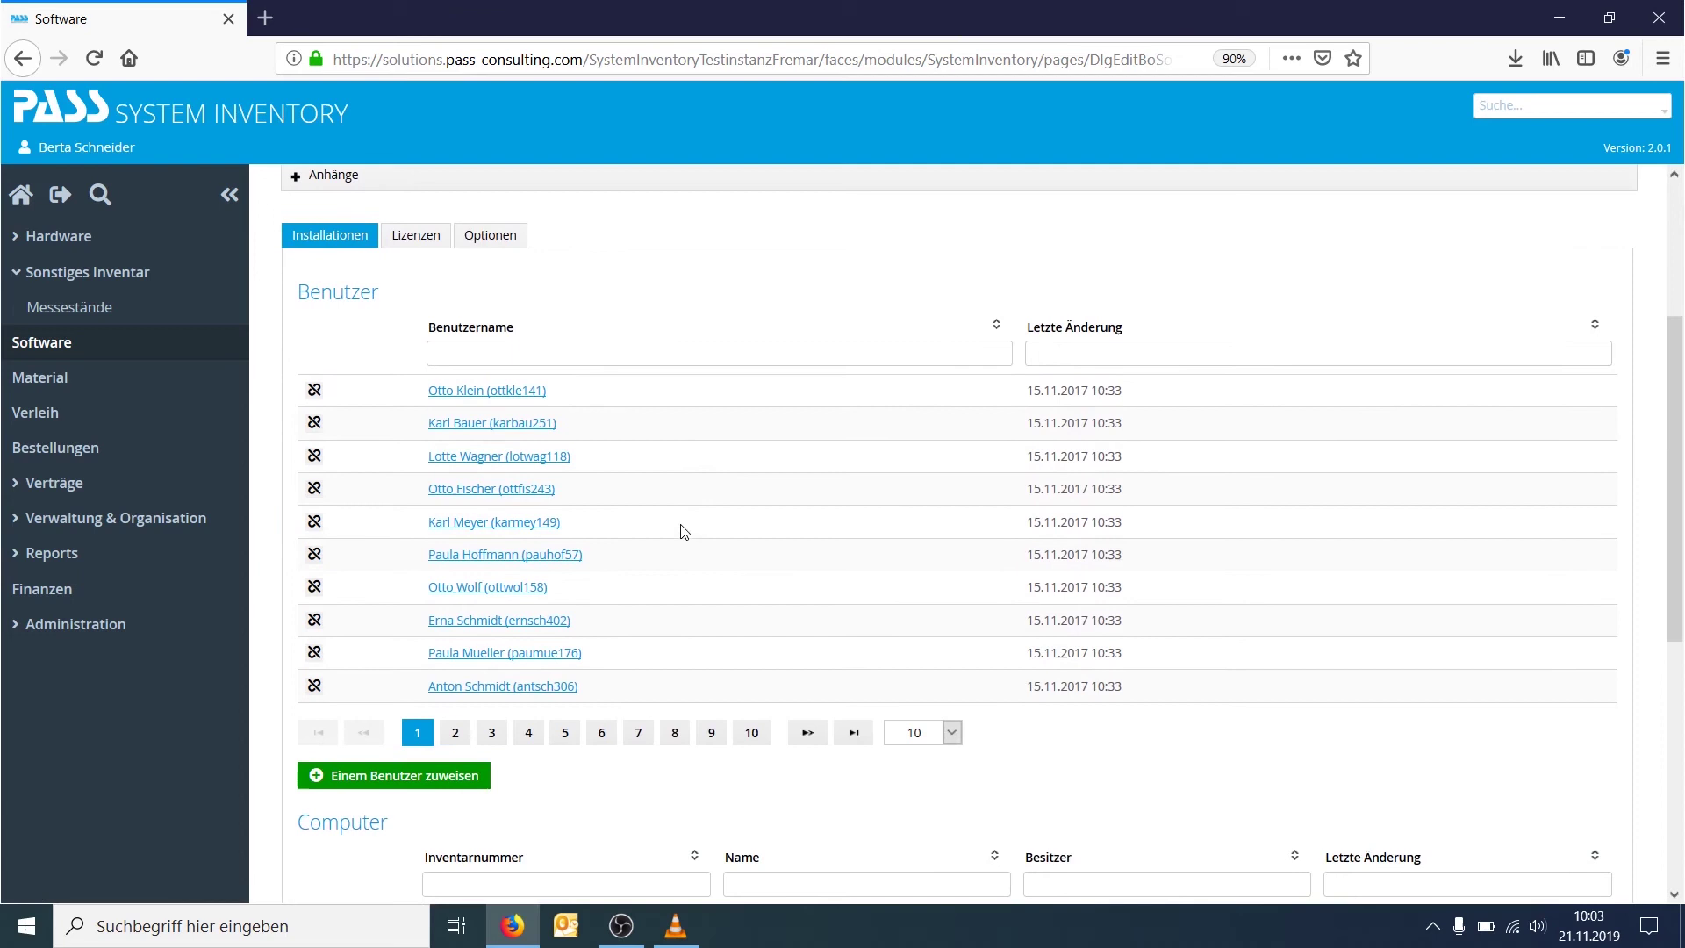
{"action": "scroll", "coordinate": [682, 529], "scroll_direction": "down", "scroll_amount": 5}
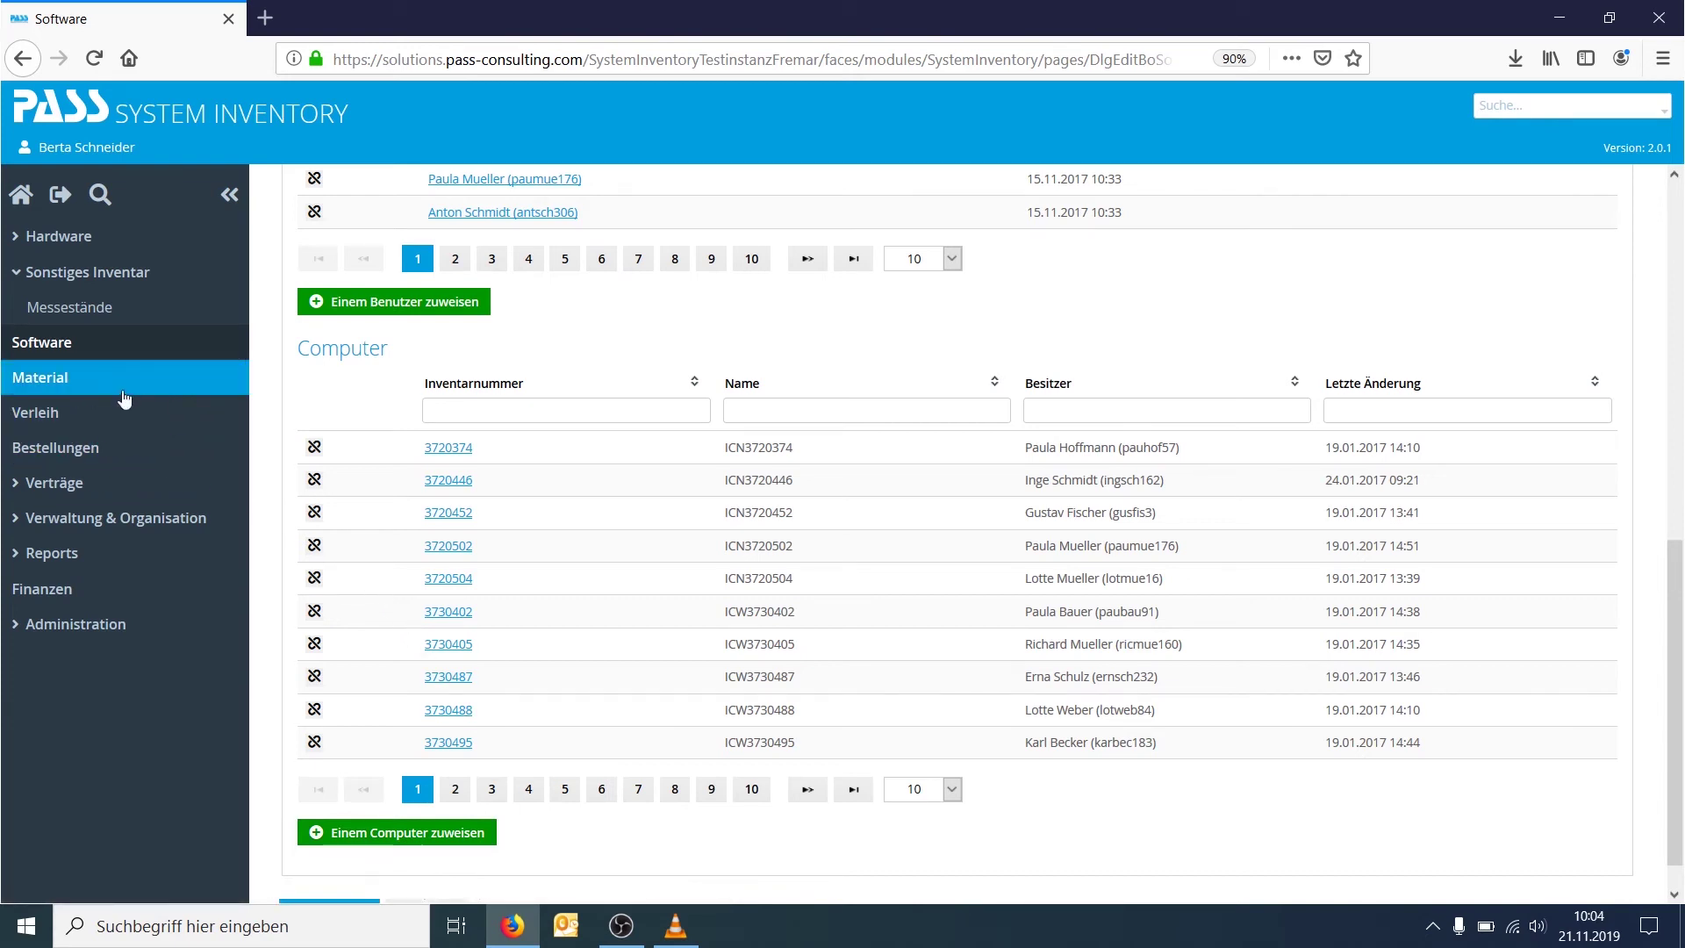
Open the Material inventory and filter it by Meldebestand unterschritten, then by Meldebestand erreicht, clearing each filter again.
{"action": "left_click", "coordinate": [53, 379]}
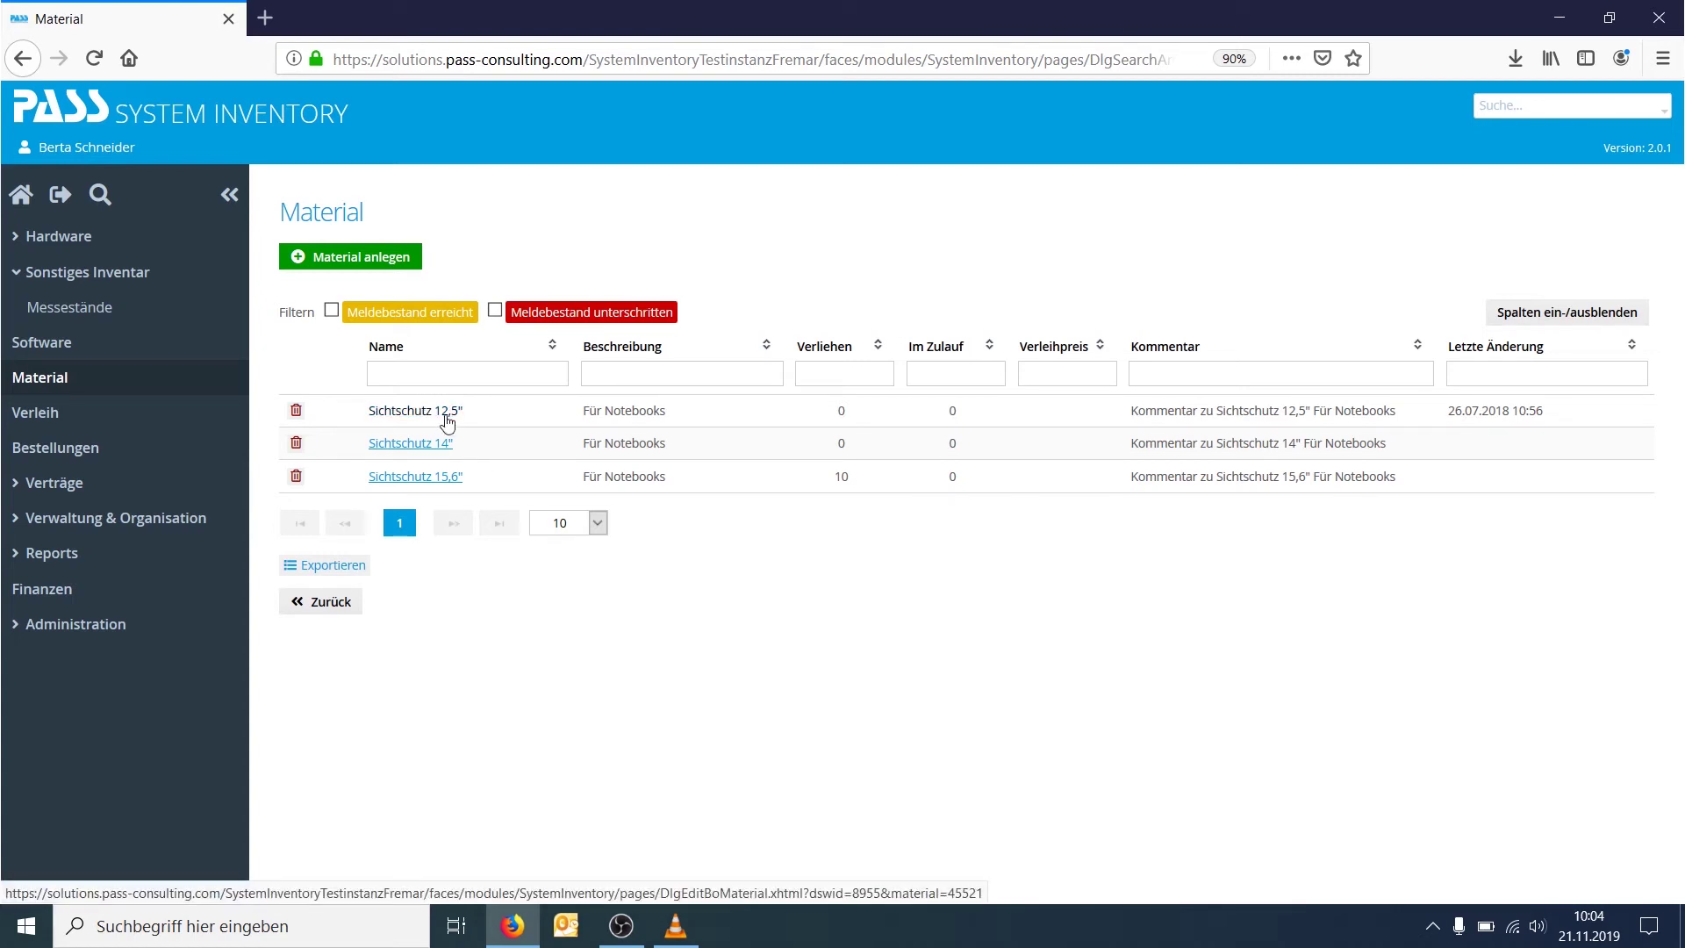
{"action": "left_click", "coordinate": [495, 313]}
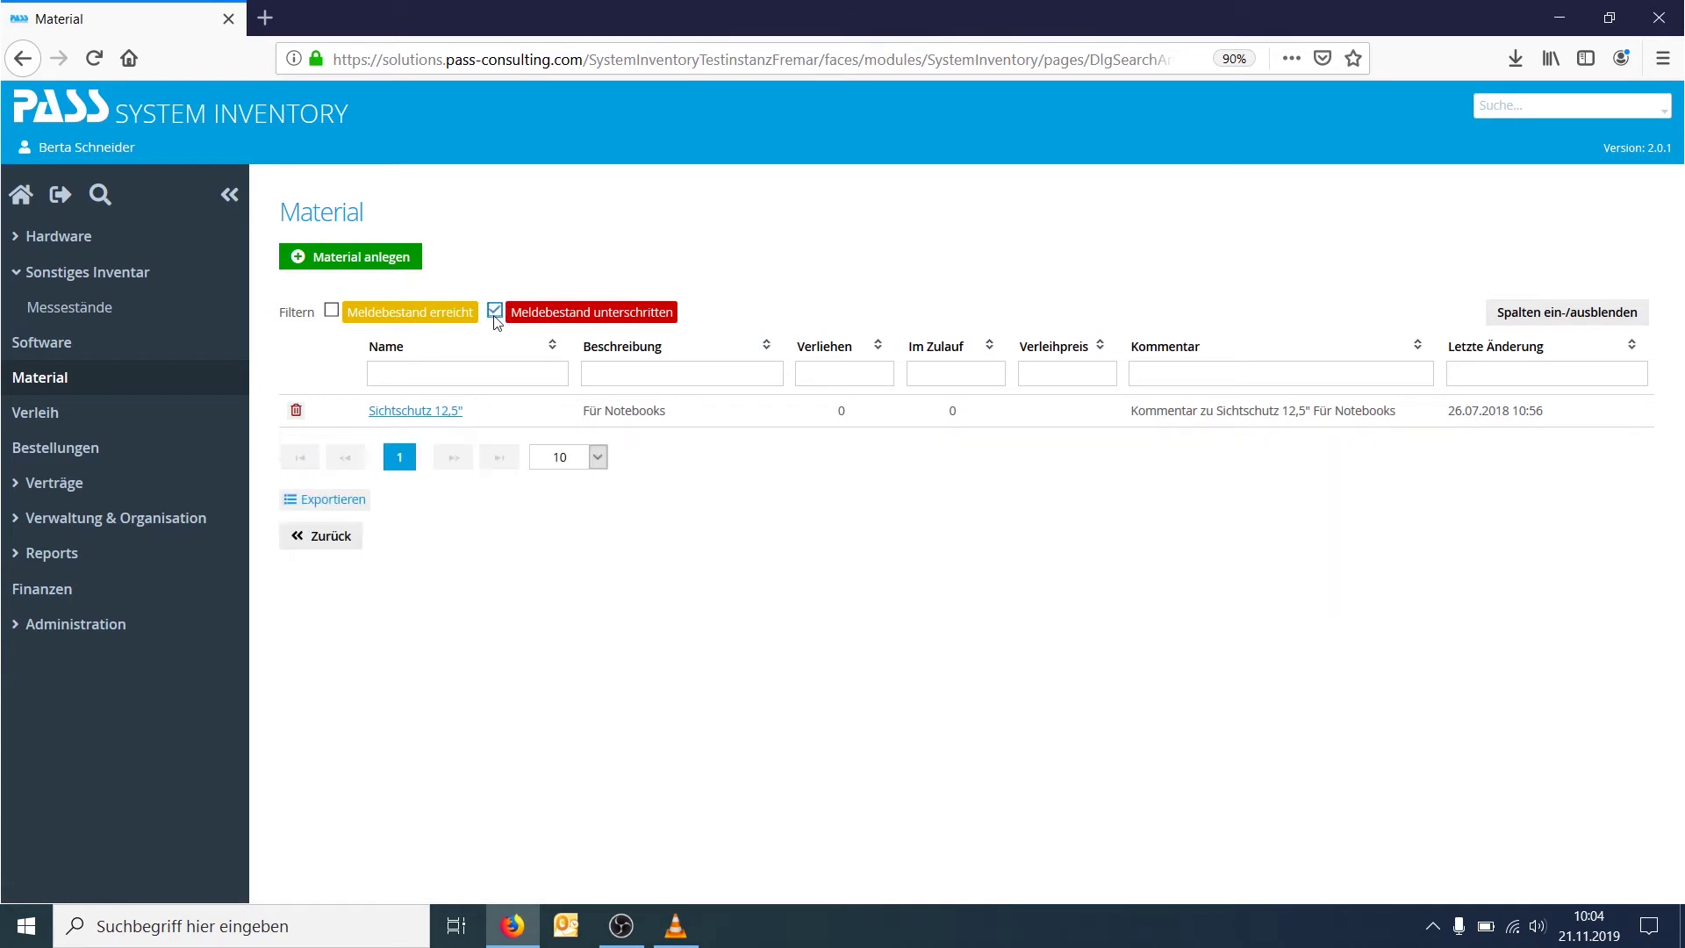
{"action": "left_click", "coordinate": [496, 313]}
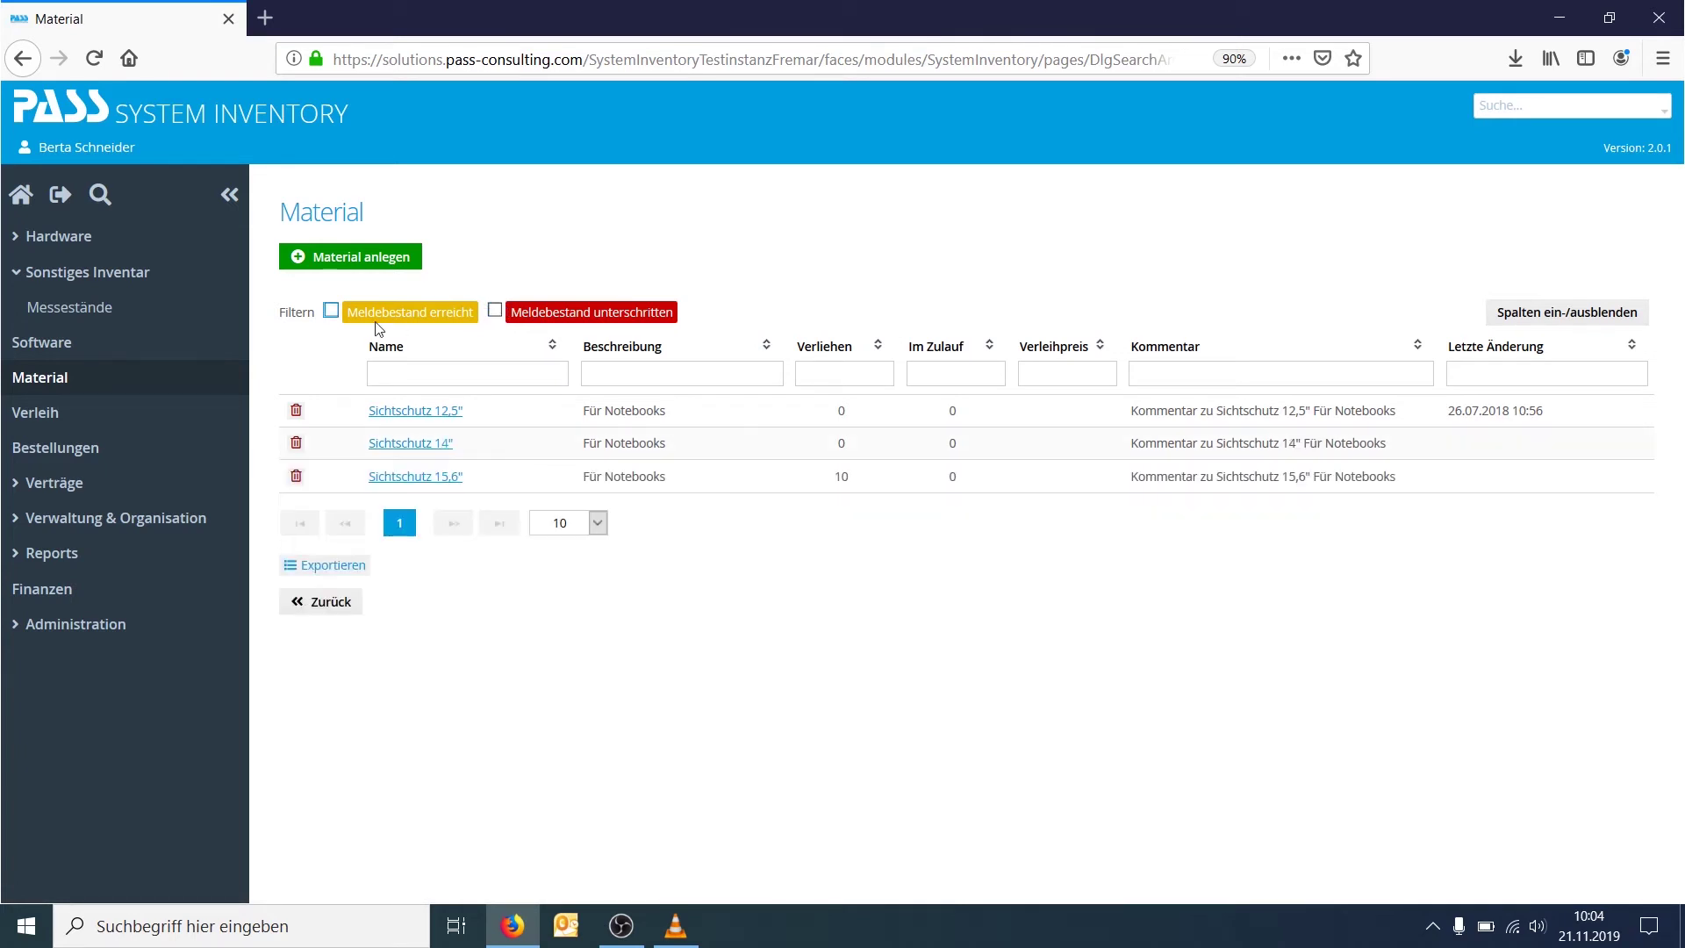
{"action": "left_click", "coordinate": [332, 312]}
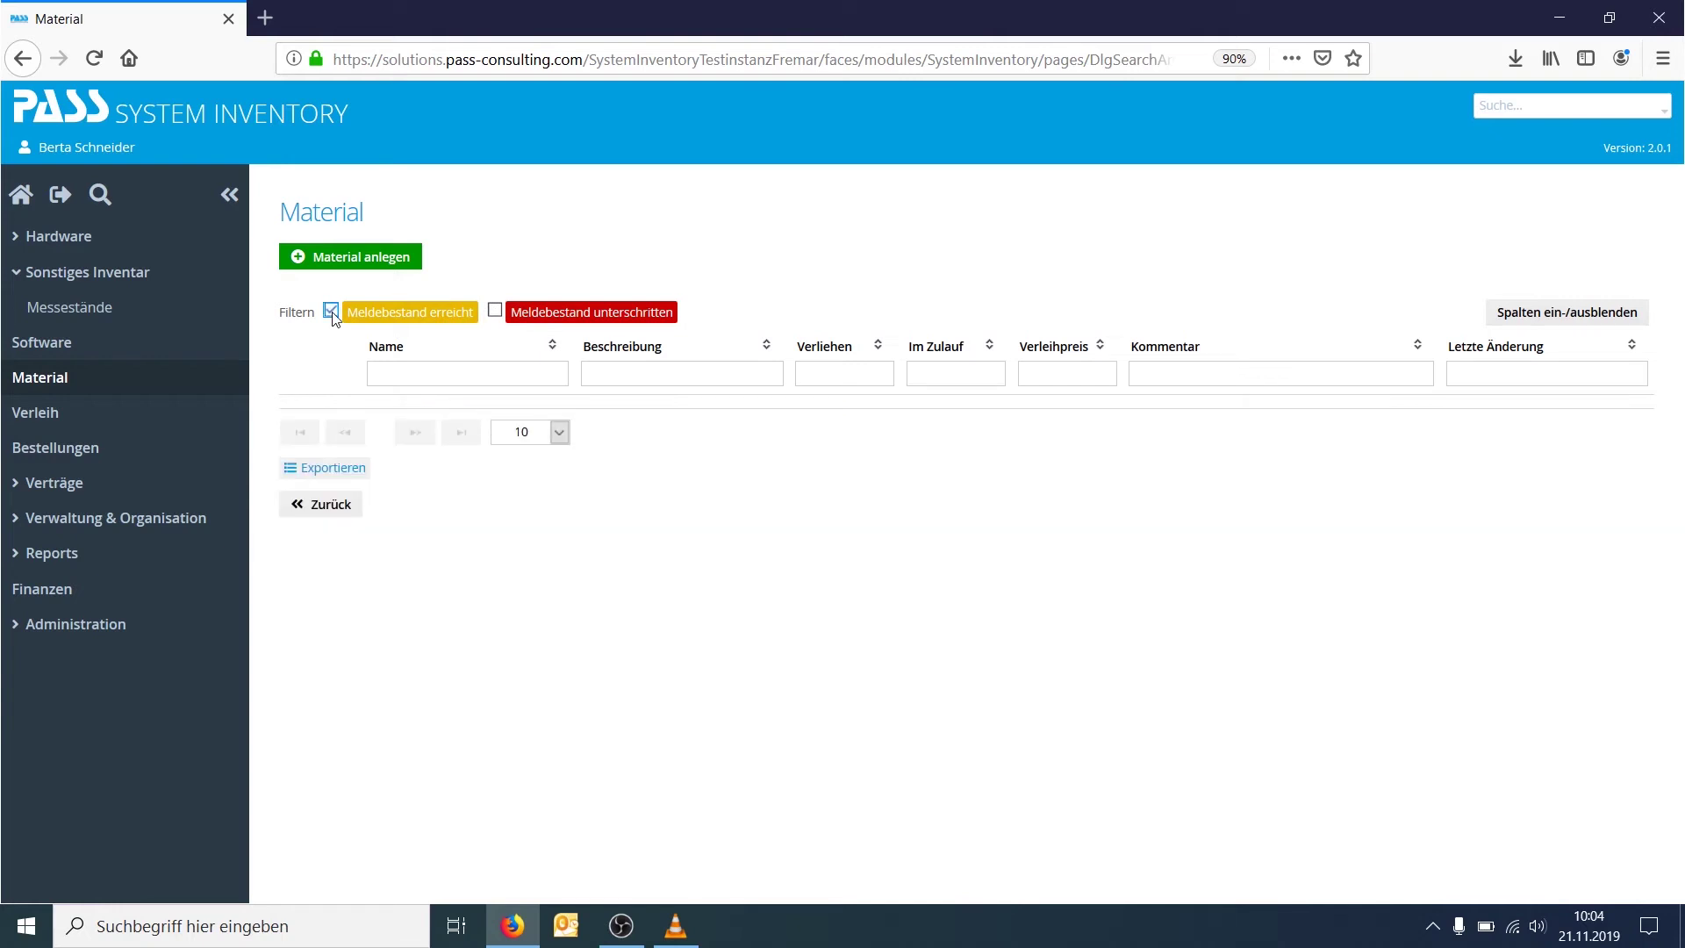
{"action": "left_click", "coordinate": [332, 312]}
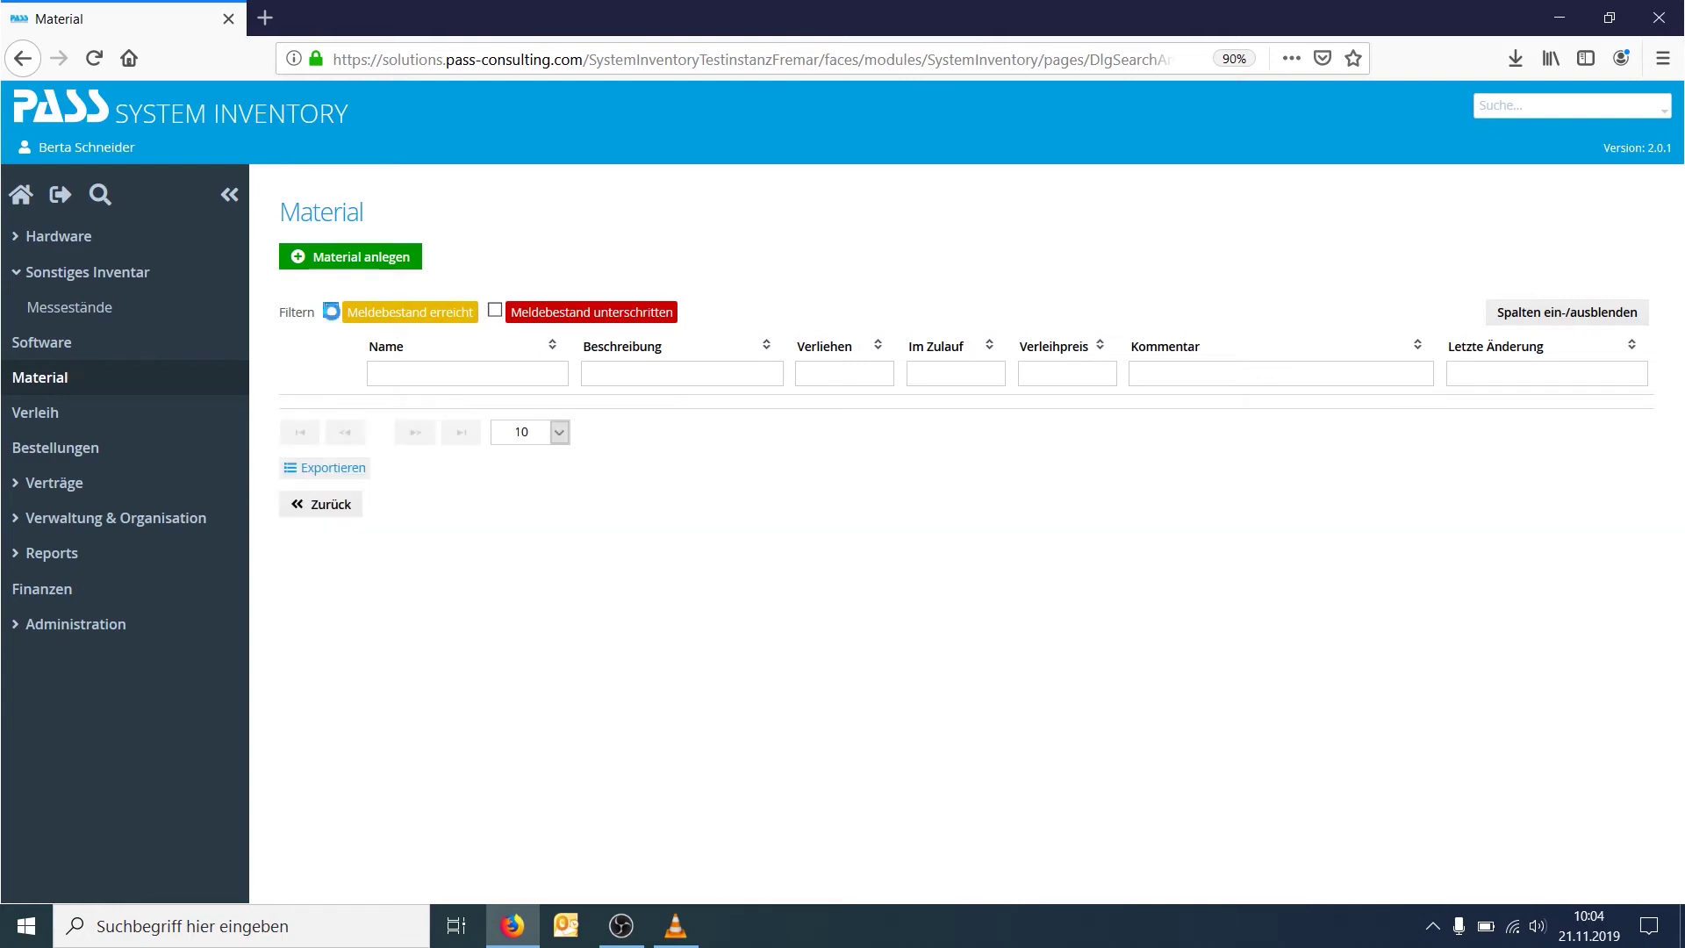
Hide the Im Zulauf column in the Material list and close the column selection.
{"action": "left_click", "coordinate": [1525, 323]}
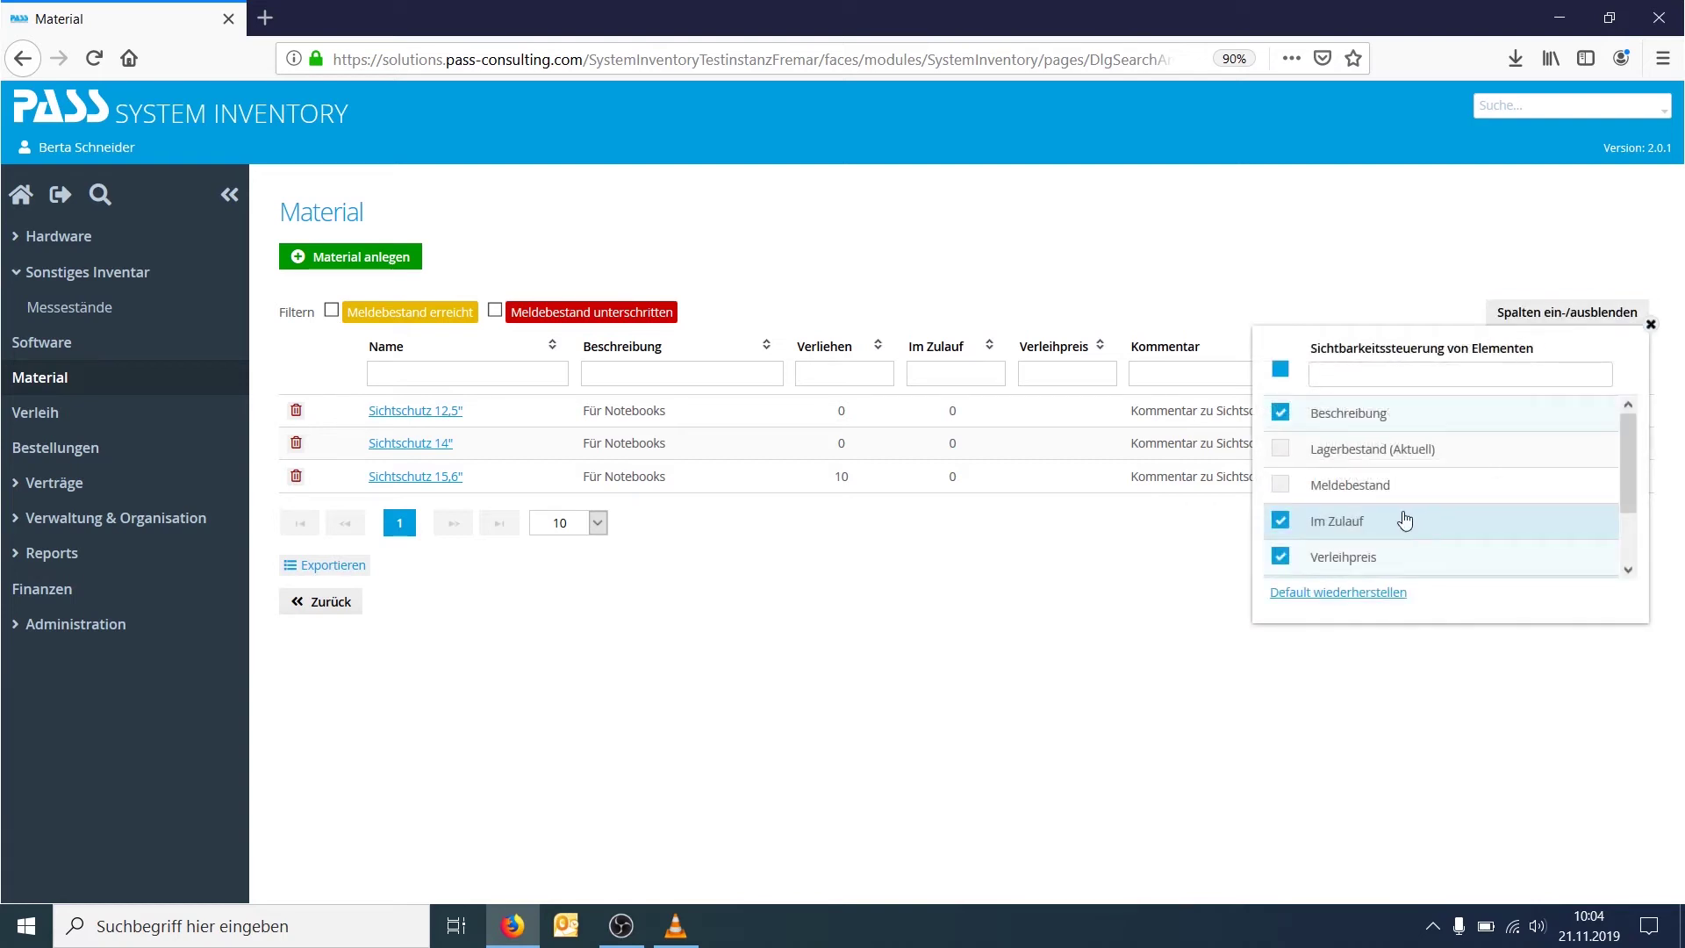
{"action": "left_click", "coordinate": [1280, 521]}
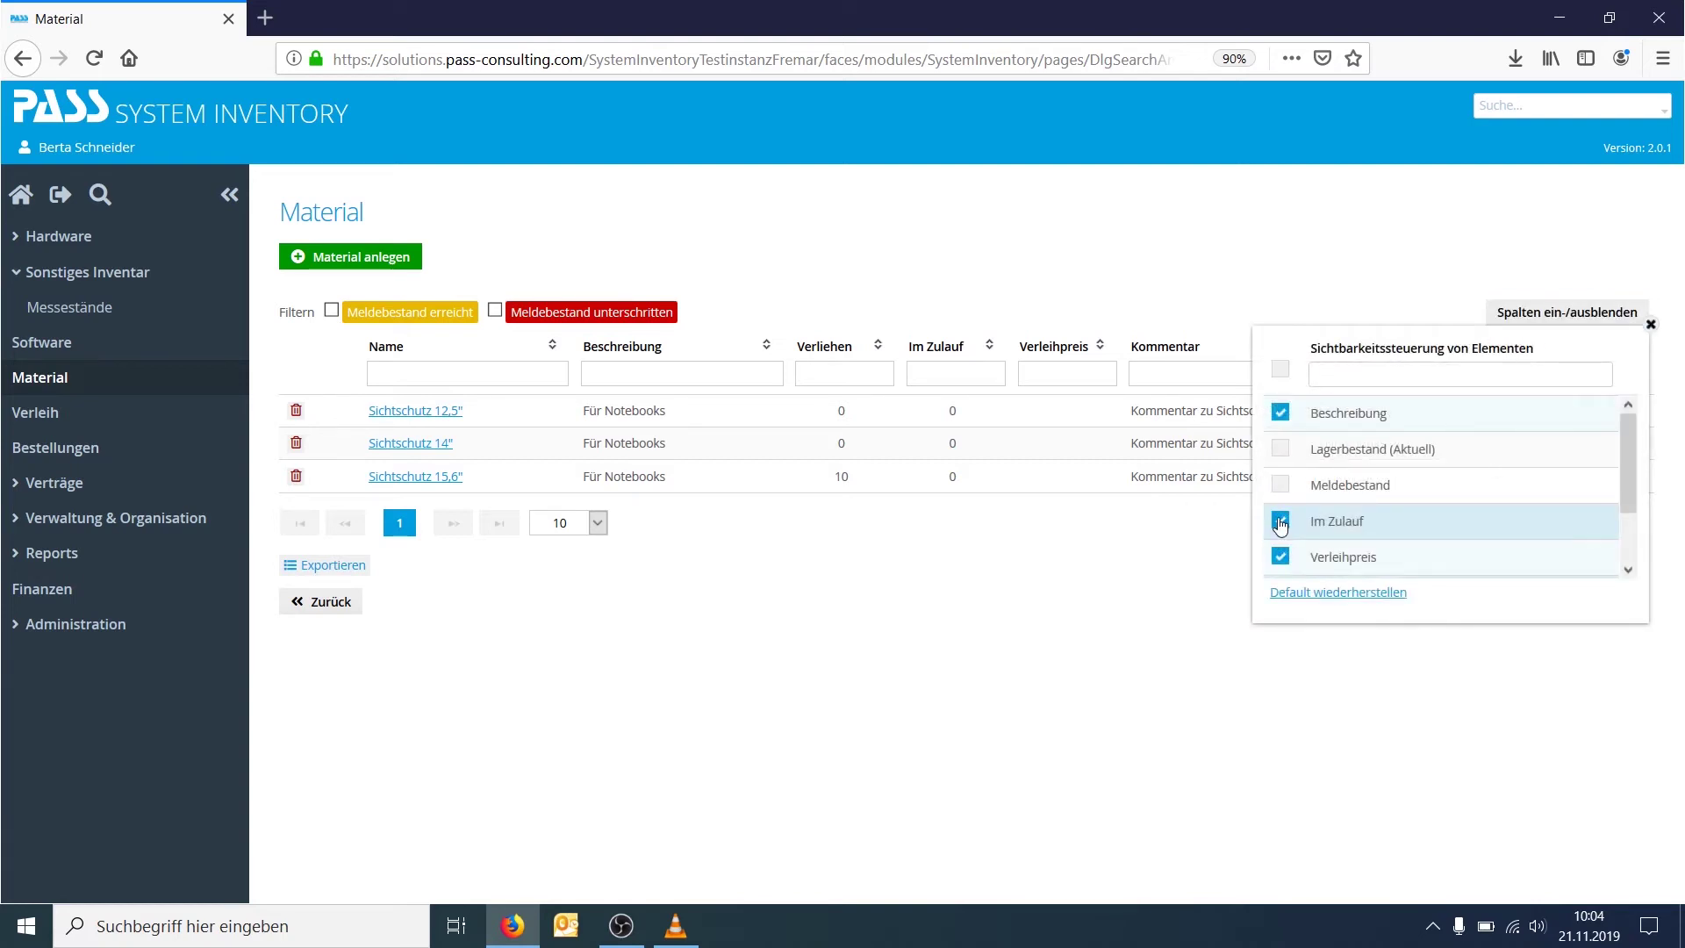
{"action": "left_click", "coordinate": [1056, 307]}
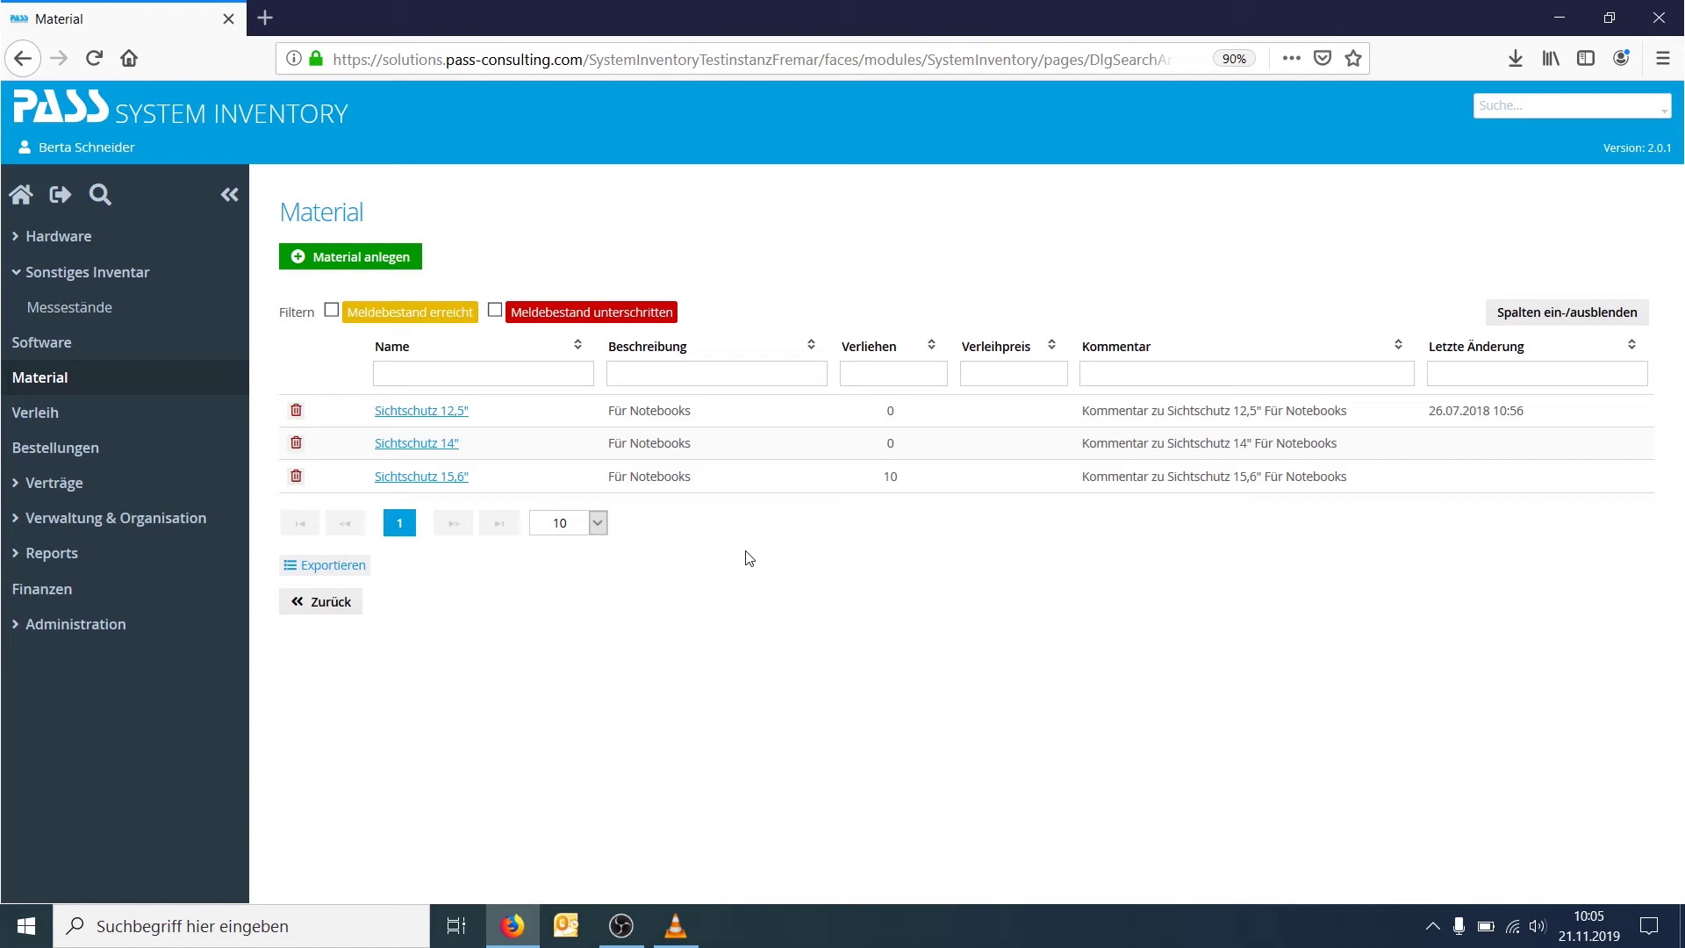
Open the material Sichtschutz 12,5" and examine its stock fields and the Statistik chart of Lagerbestand and Meldebestand.
{"action": "left_click", "coordinate": [458, 411]}
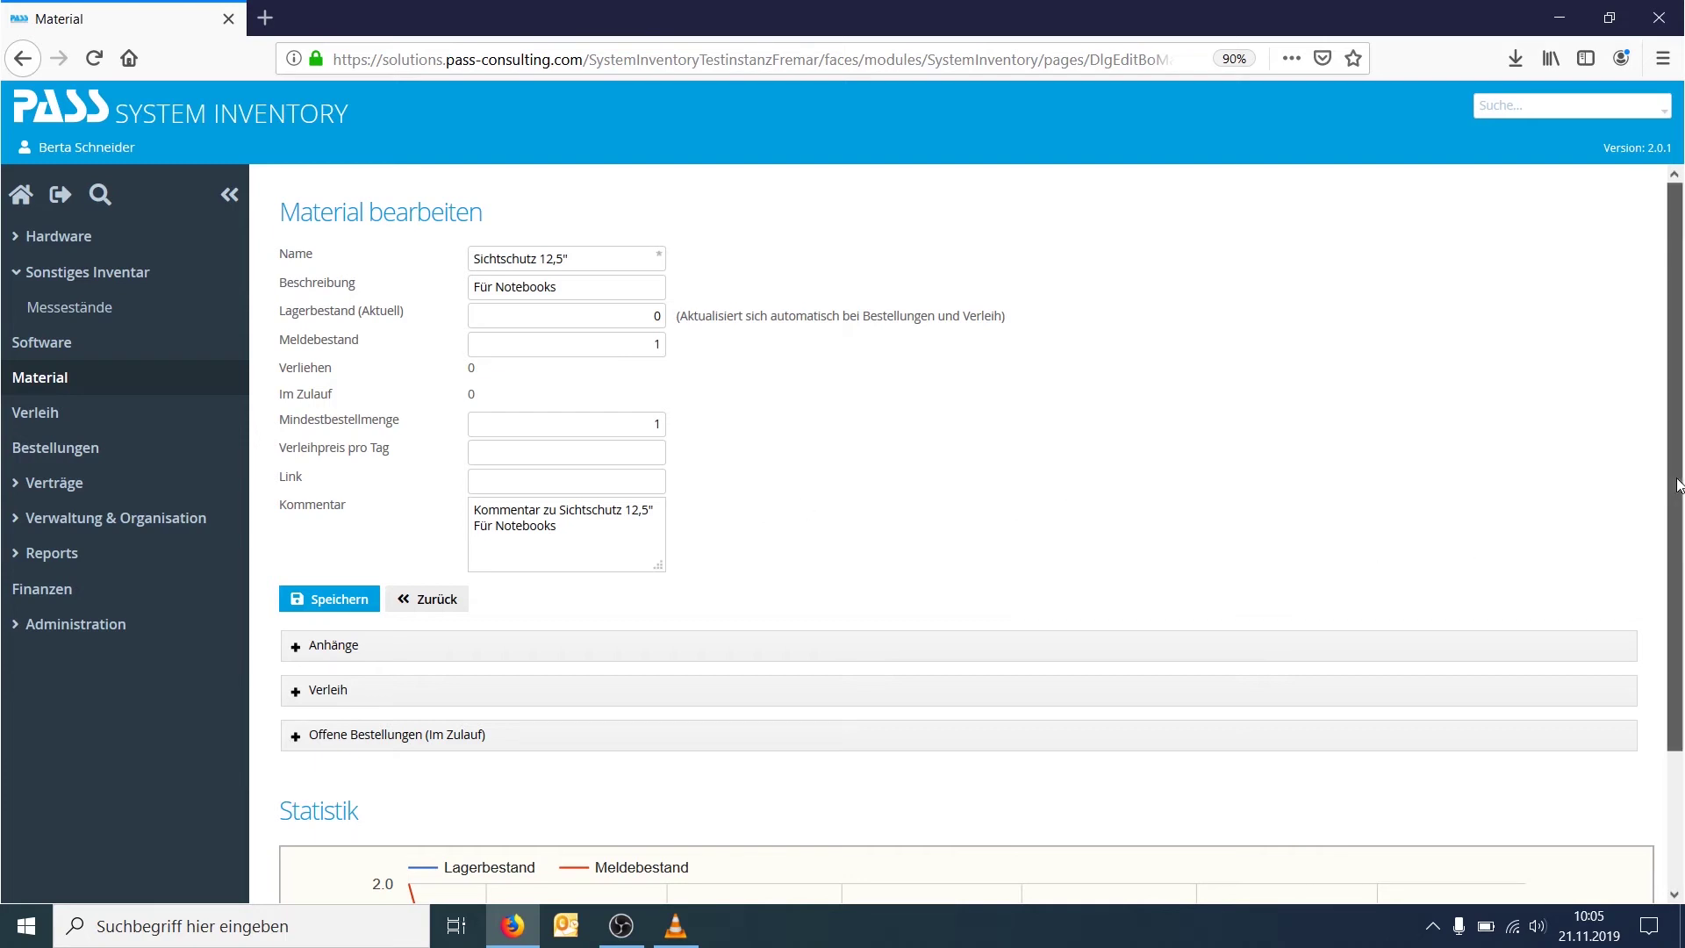
{"action": "scroll", "coordinate": [1676, 570], "scroll_direction": "down", "scroll_amount": 2}
{"action": "scroll", "coordinate": [1676, 575], "scroll_direction": "down", "scroll_amount": 1}
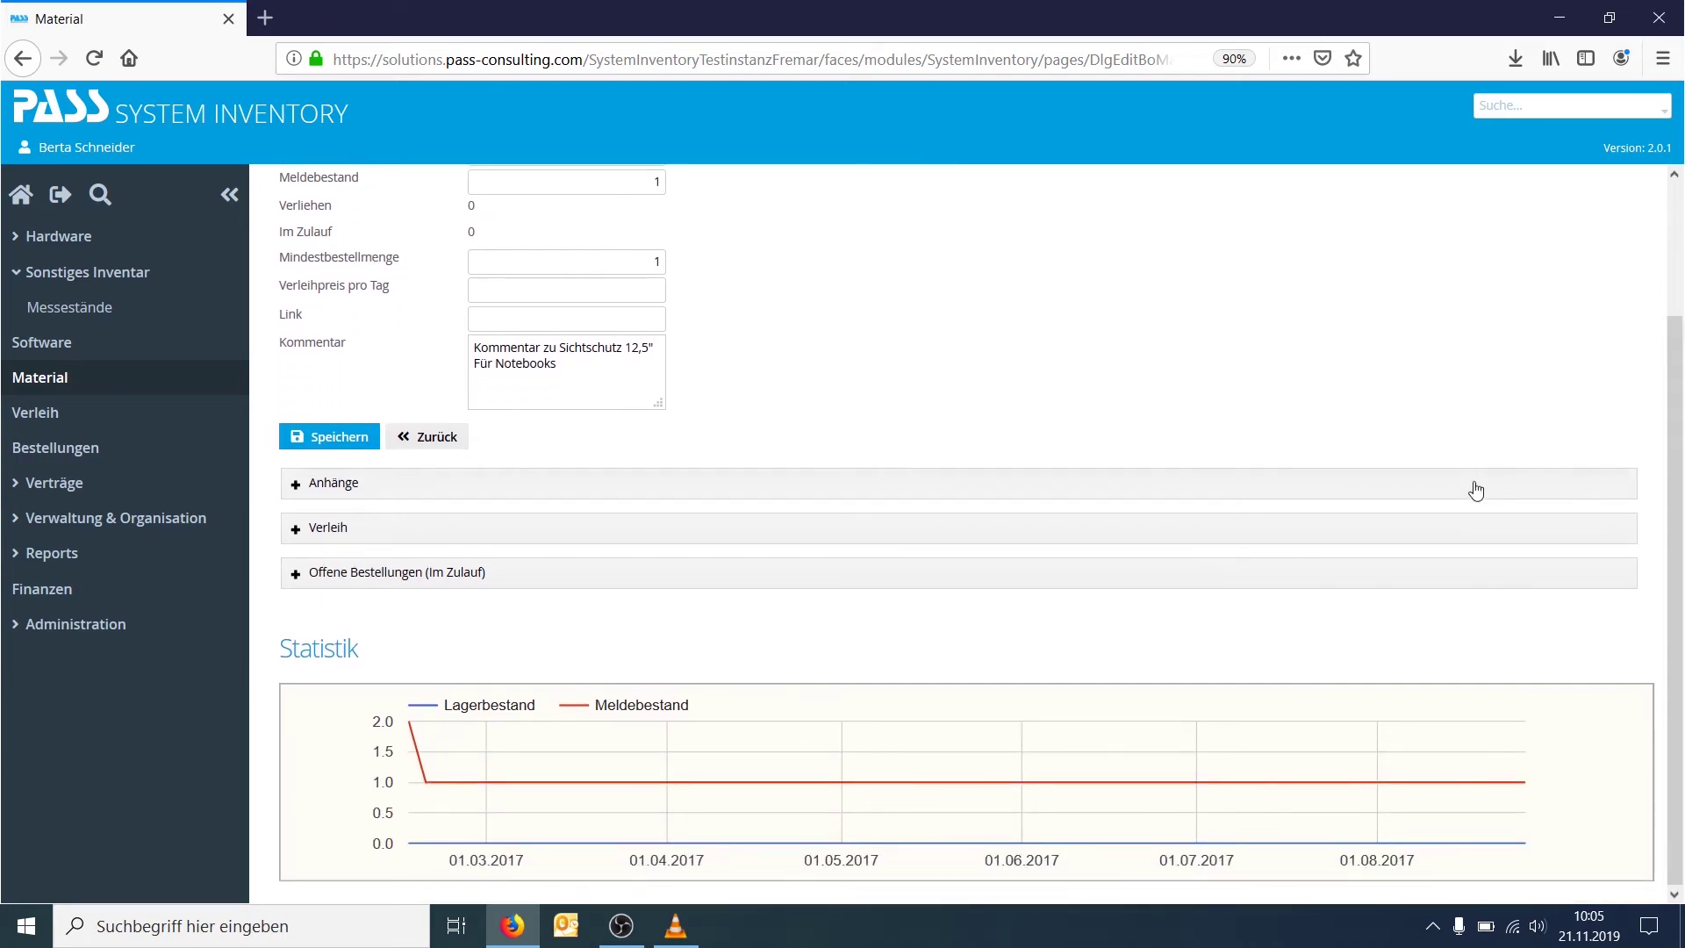
{"action": "scroll", "coordinate": [1478, 412], "scroll_direction": "up", "scroll_amount": 3}
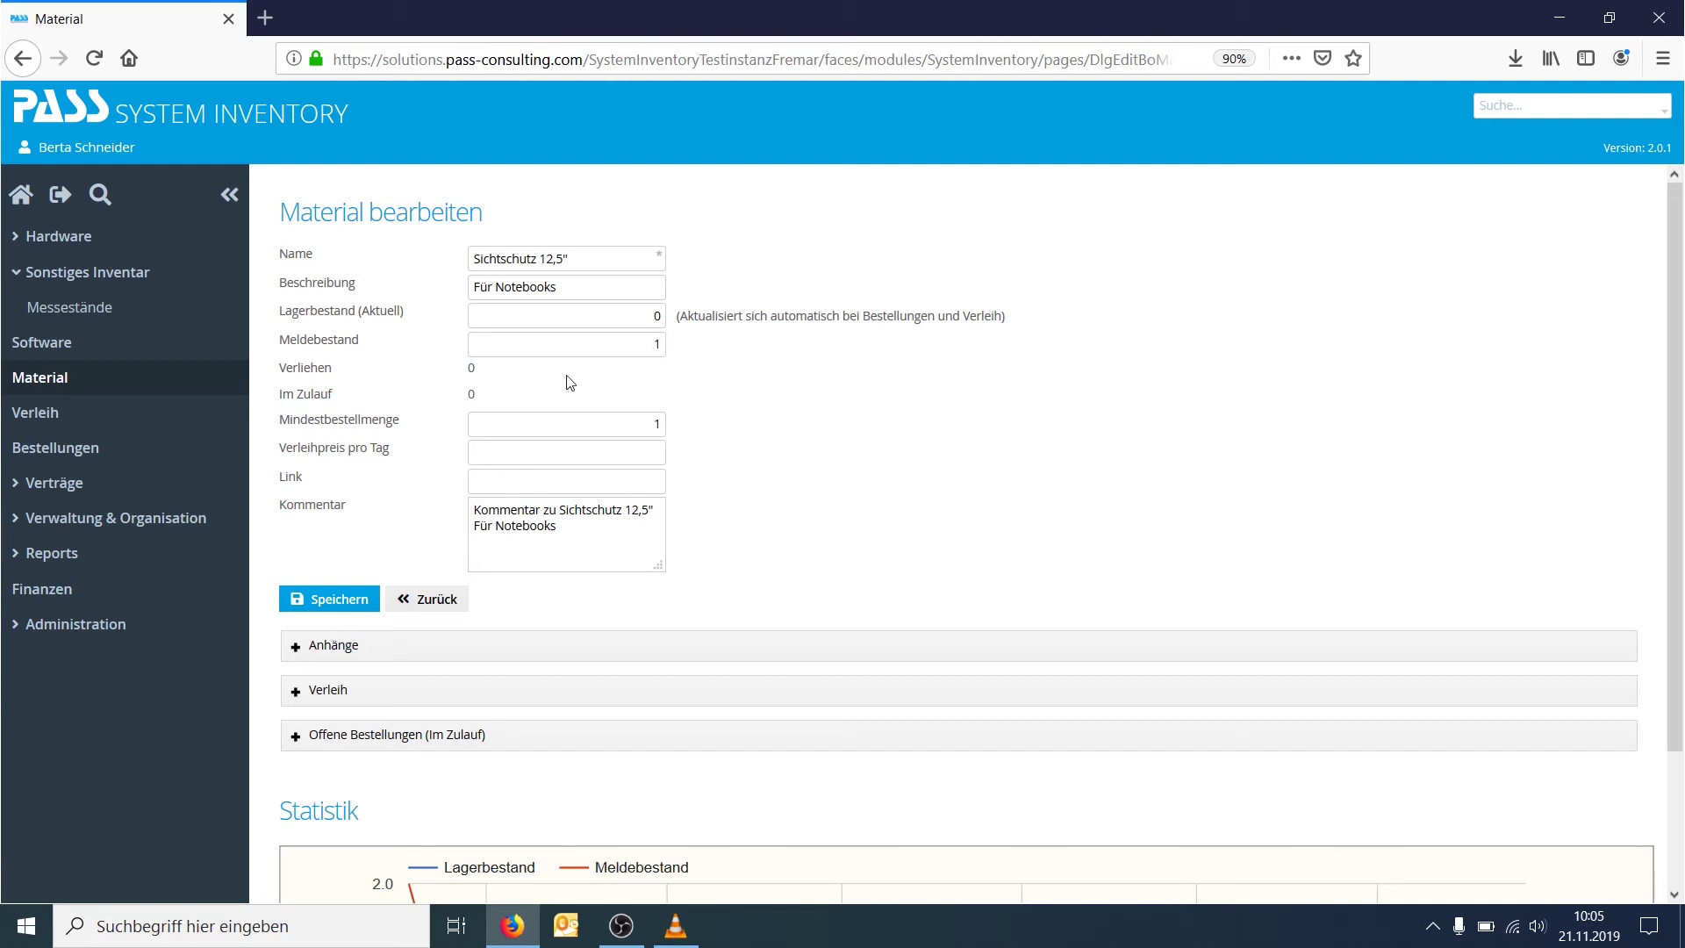
{"action": "left_click", "coordinate": [483, 355]}
Open the first loan in the Verleih list and examine its loan details, Kommentar and Zugewiesenes Inventar.
{"action": "left_click", "coordinate": [53, 418]}
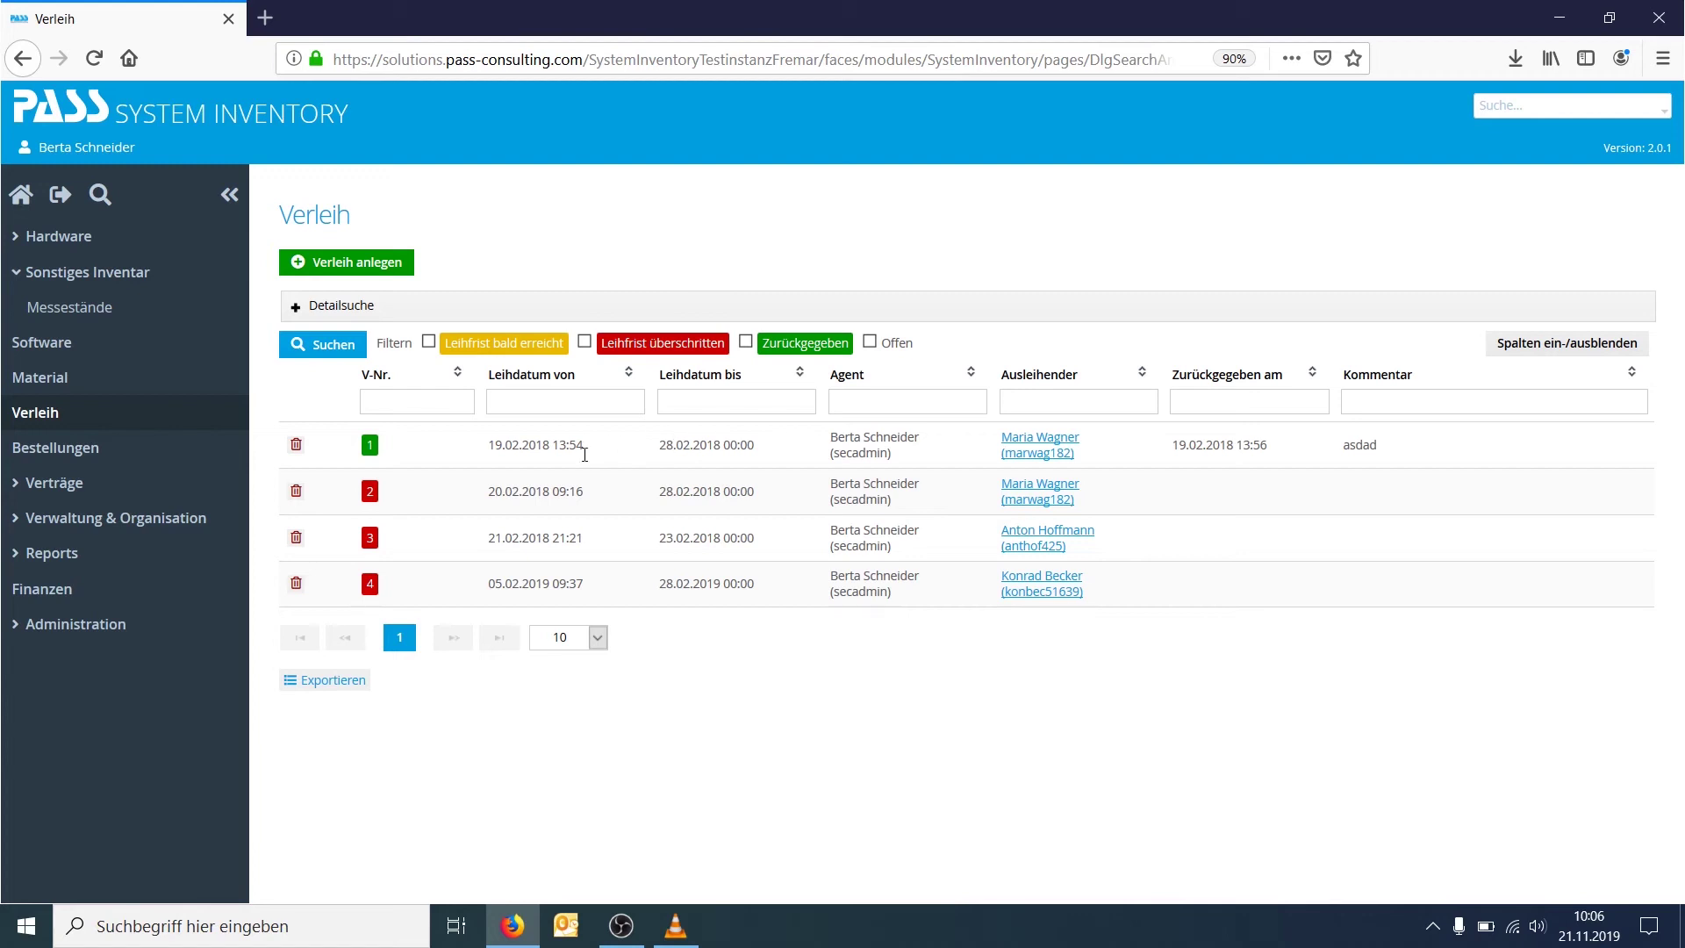
{"action": "left_click", "coordinate": [370, 445]}
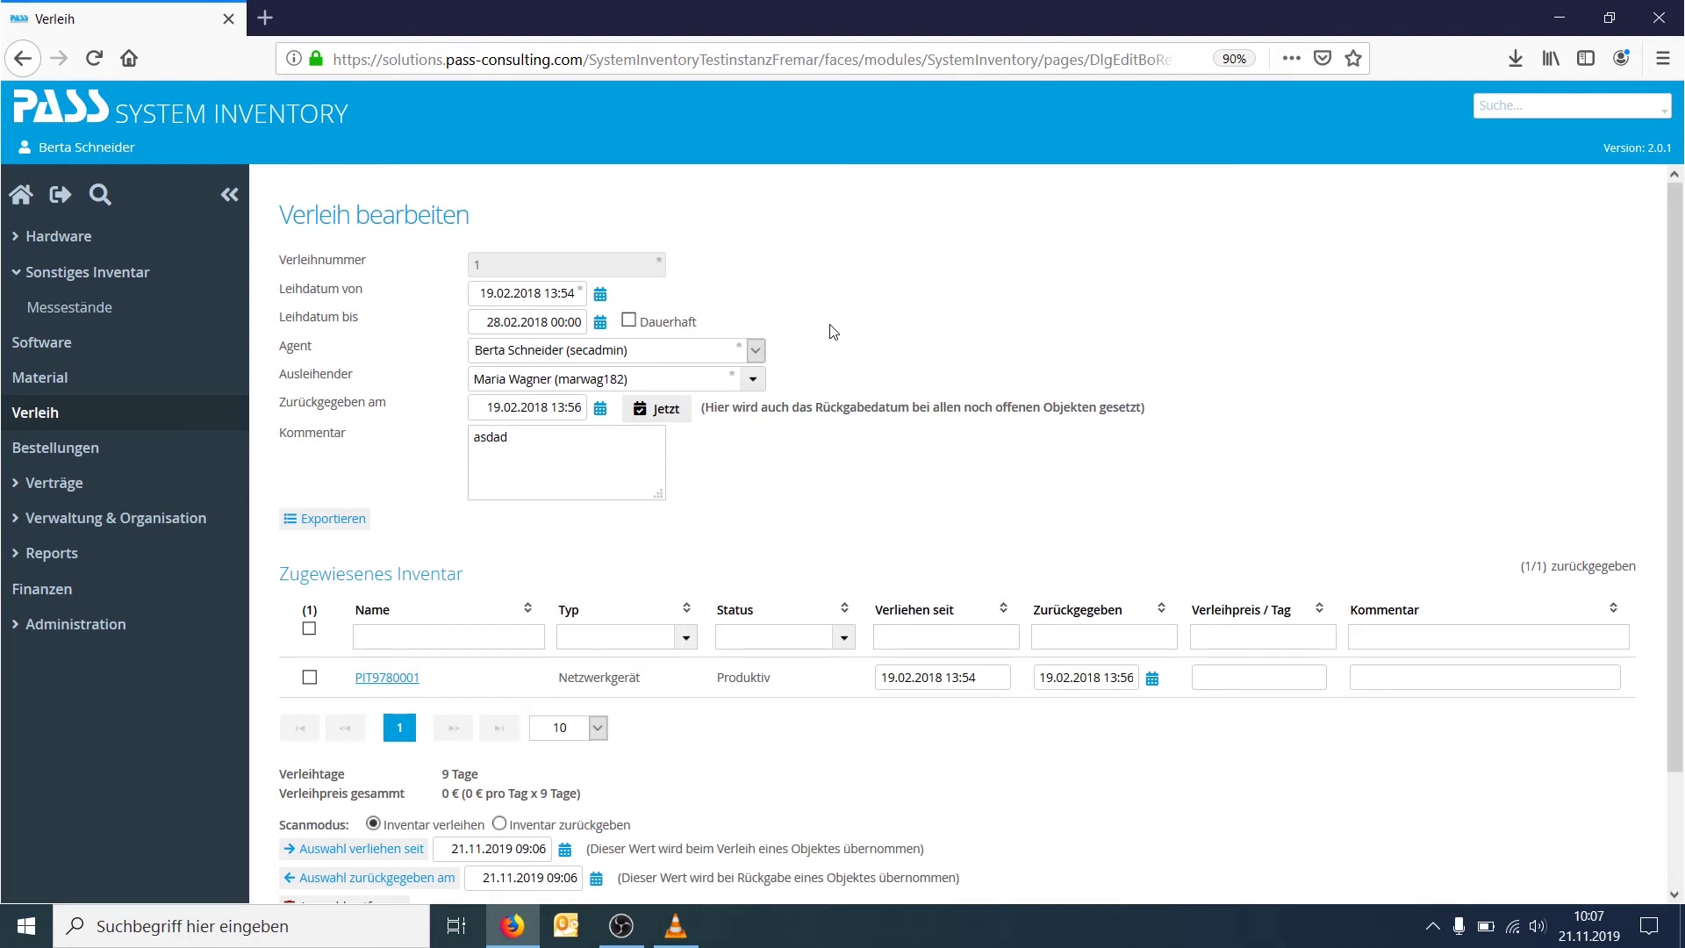
{"action": "left_click", "coordinate": [616, 474]}
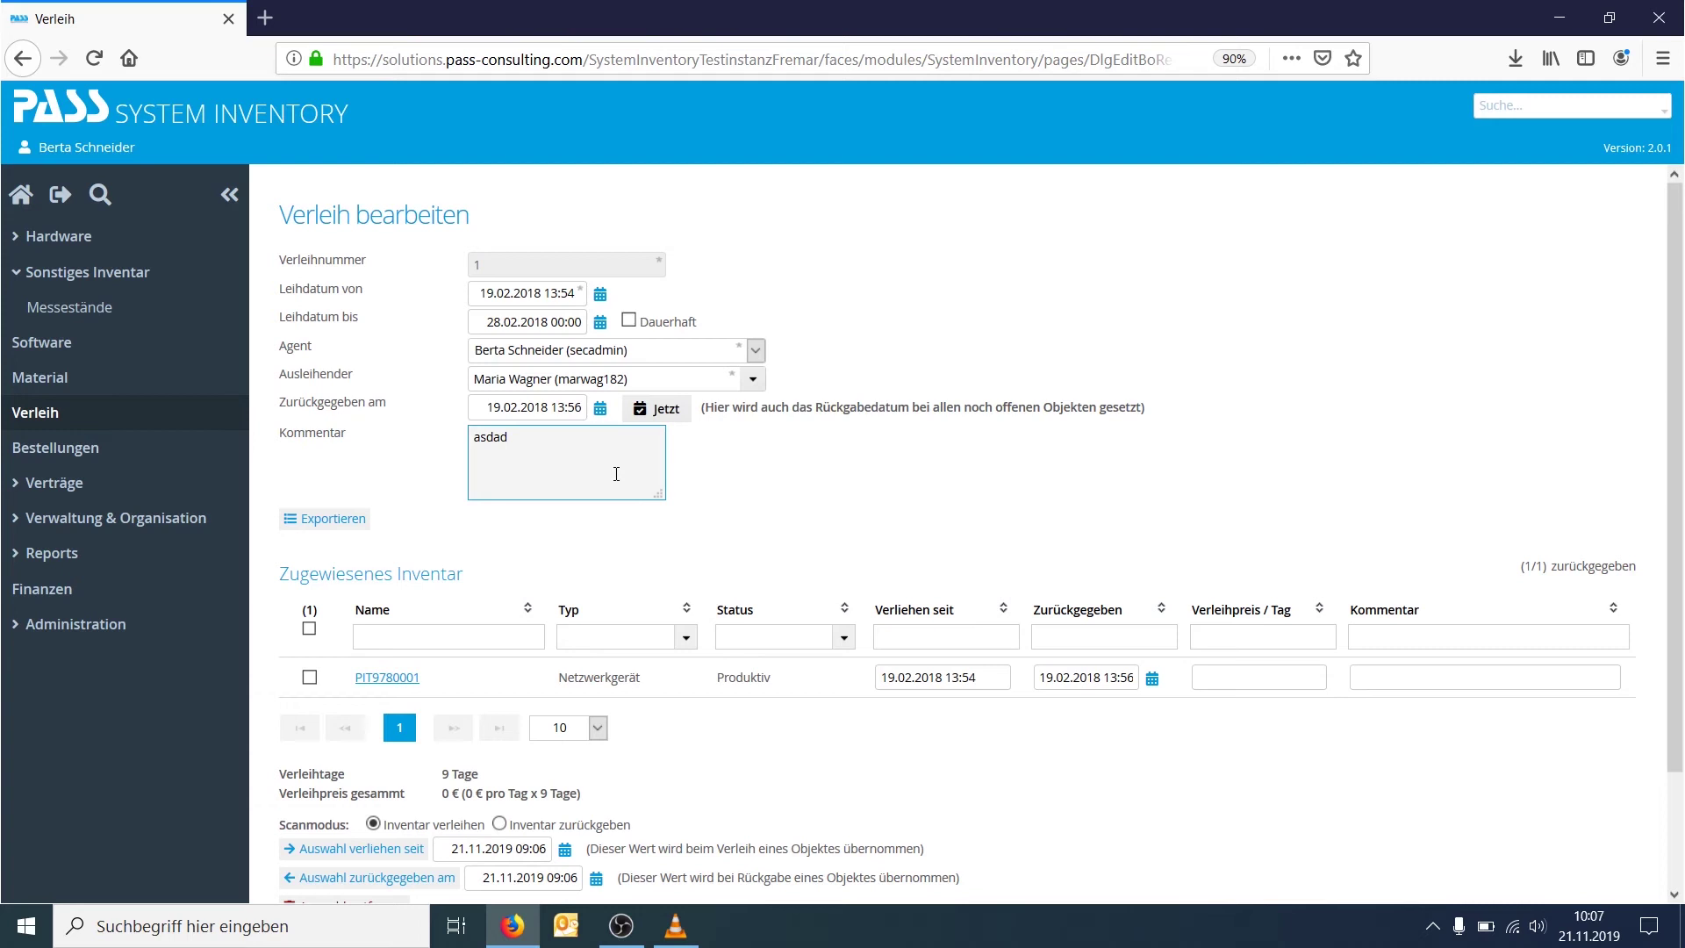
{"action": "key", "text": "ctrl+a"}
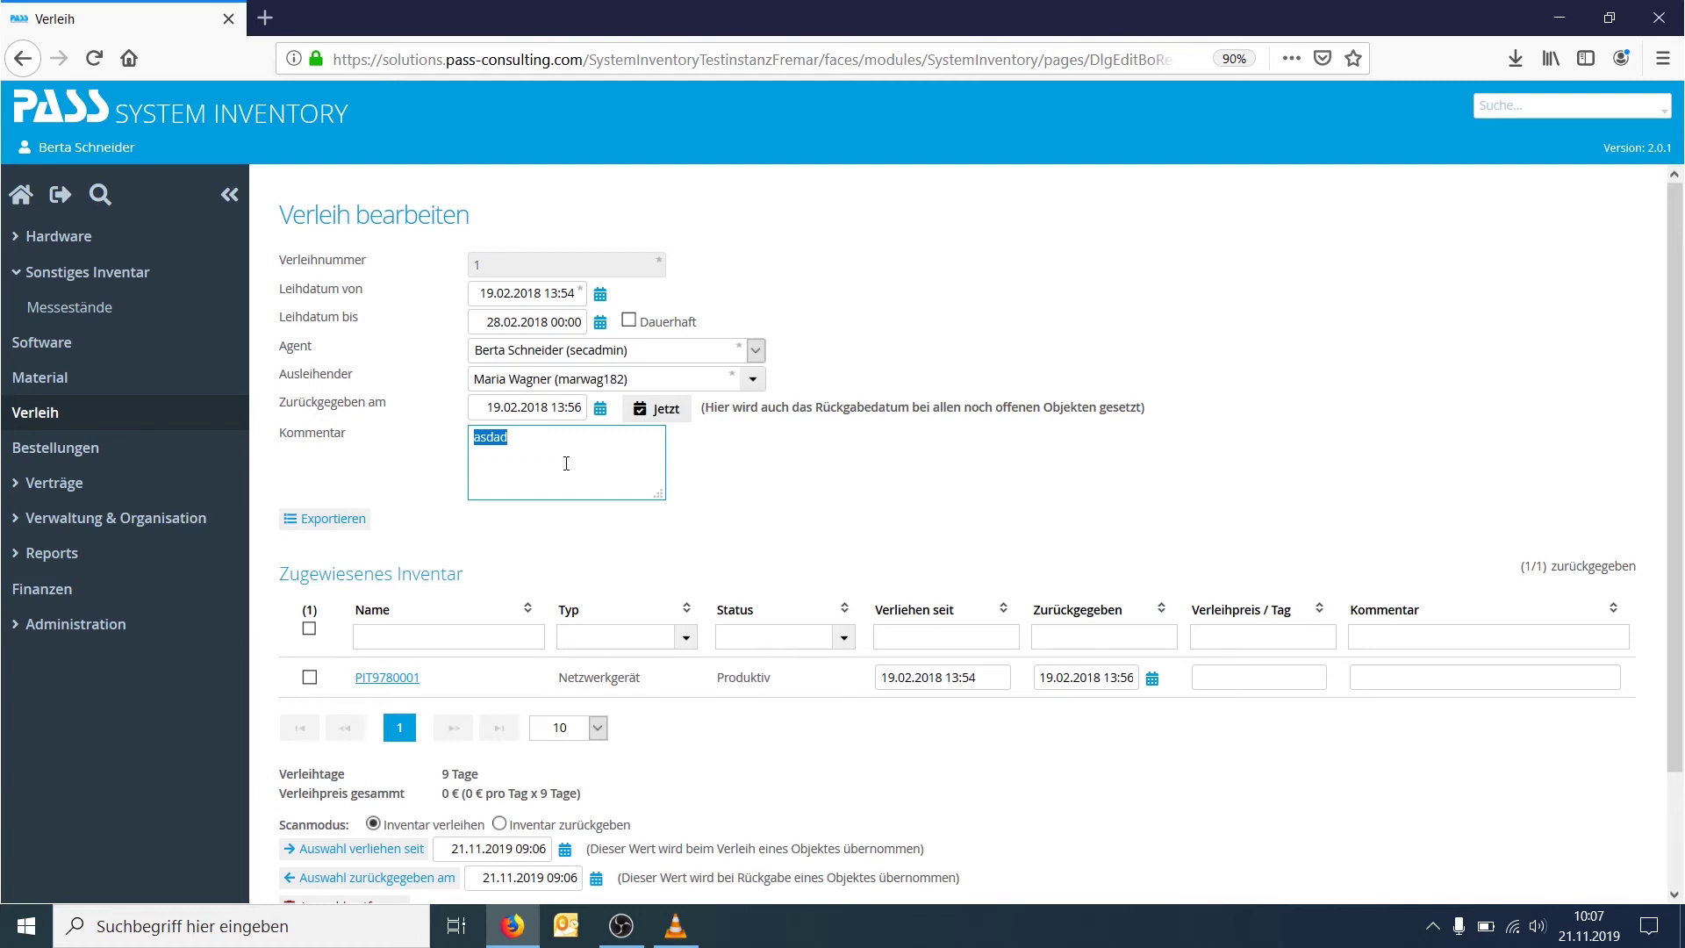
{"action": "scroll", "coordinate": [1669, 569], "scroll_direction": "down", "scroll_amount": 3}
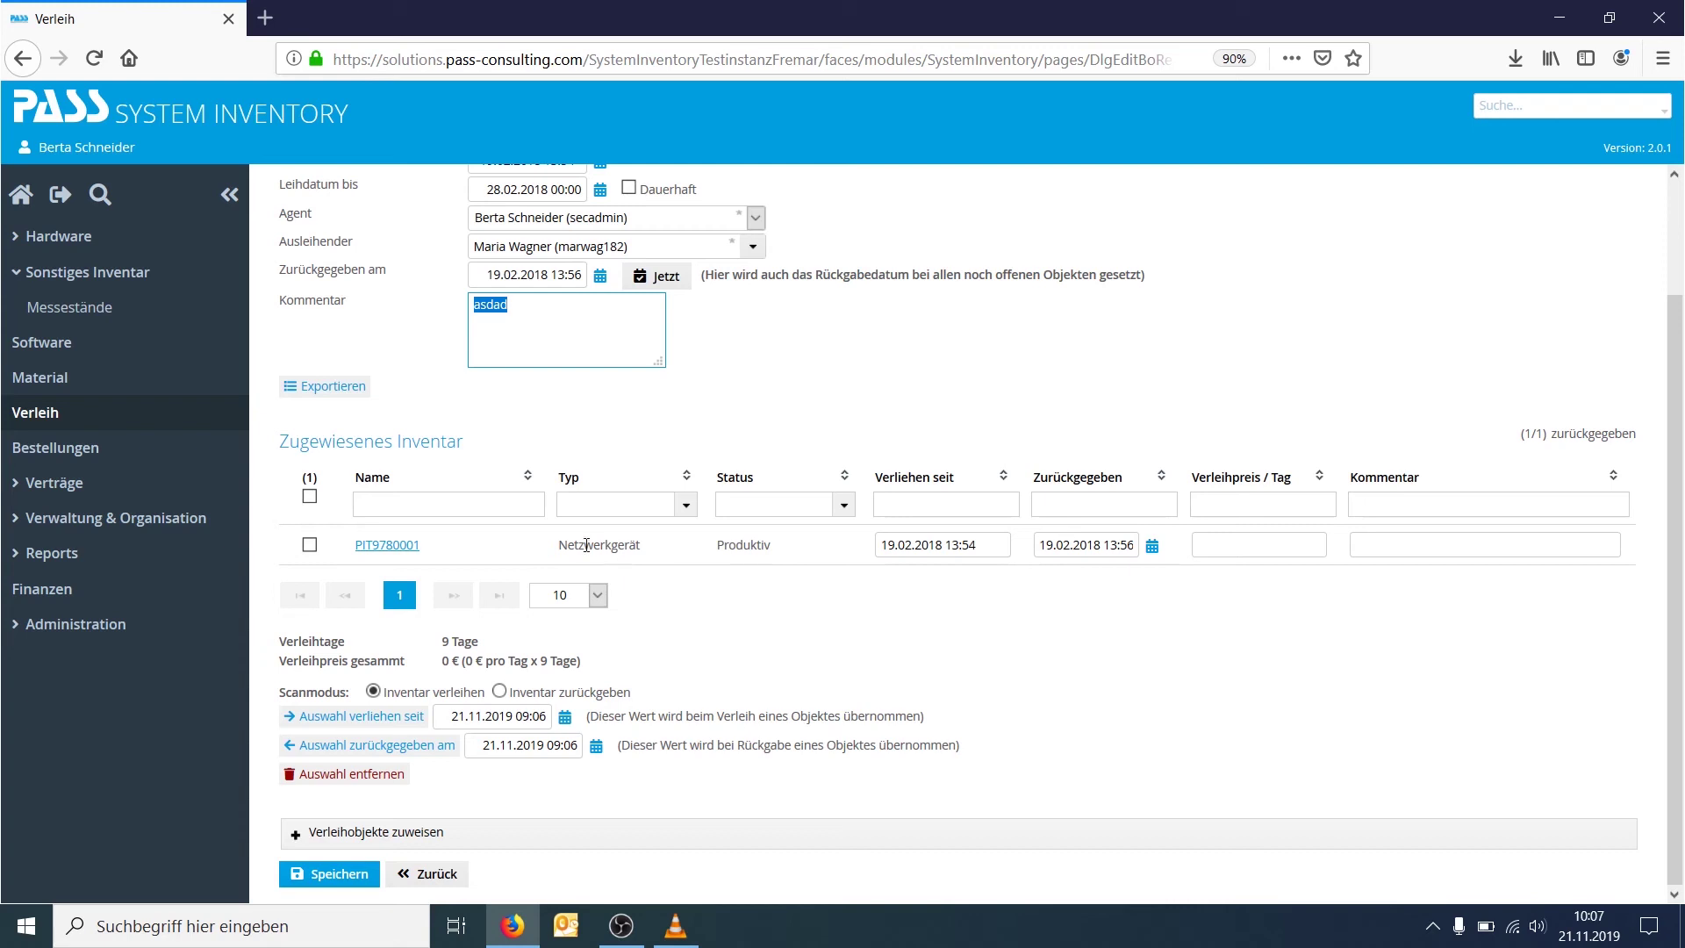
Expand the Verträge navigation group, list the Telefonverträge with an unfiltered search and open the first contract.
{"action": "left_click", "coordinate": [32, 490]}
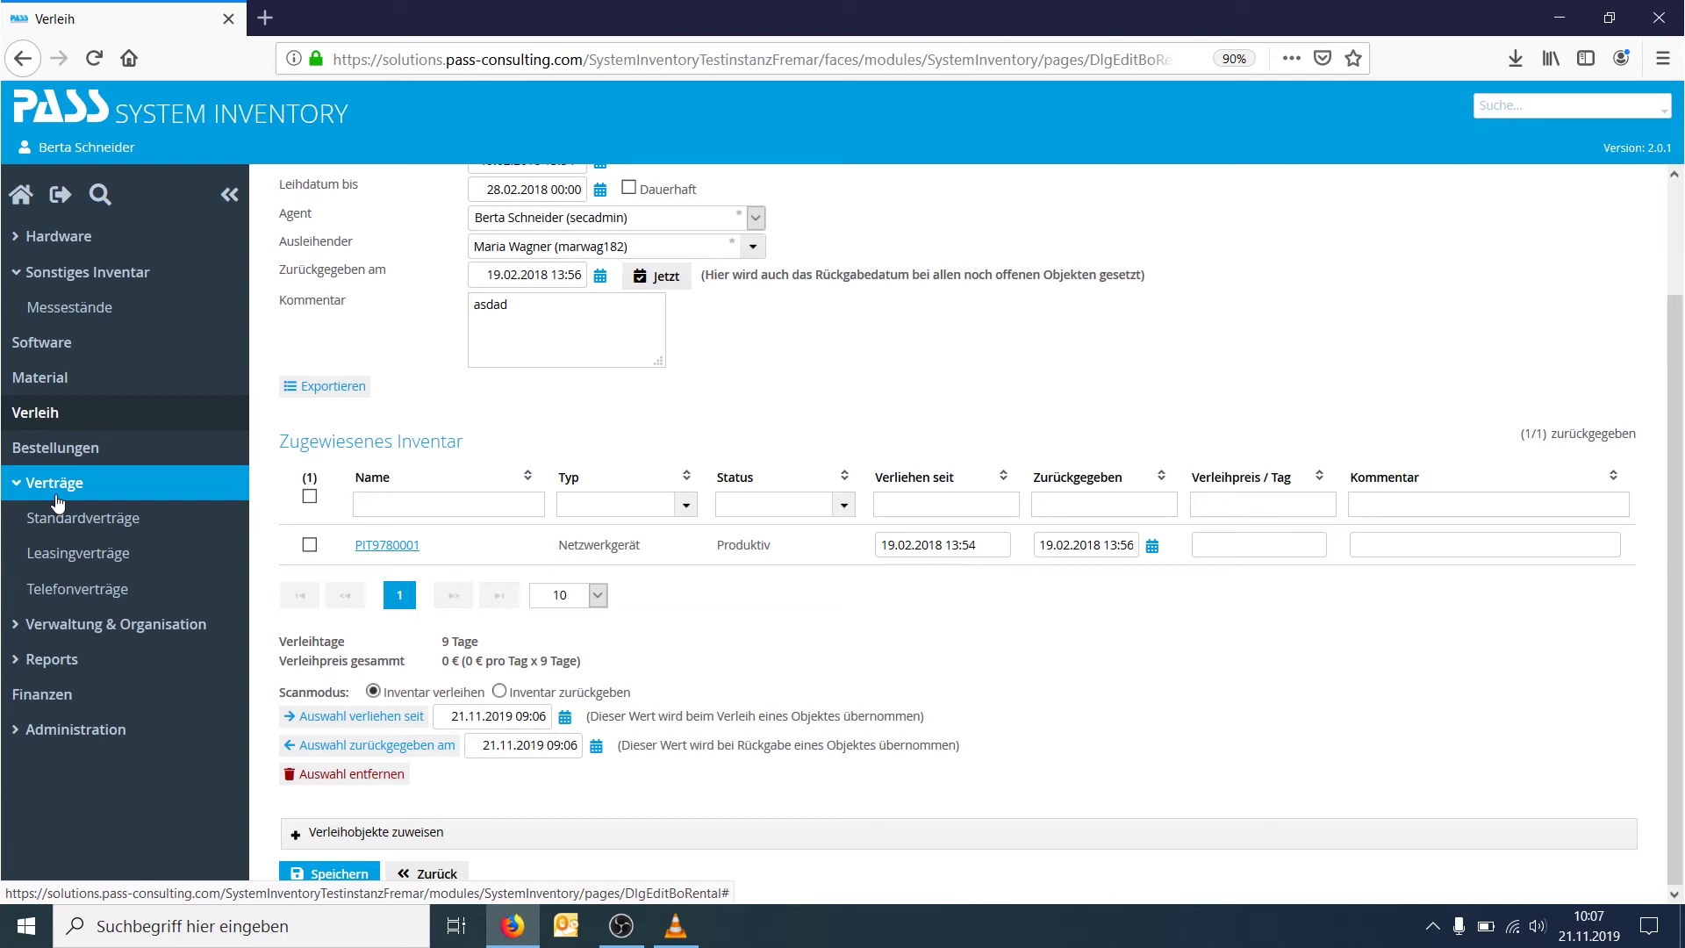
{"action": "left_click", "coordinate": [75, 590]}
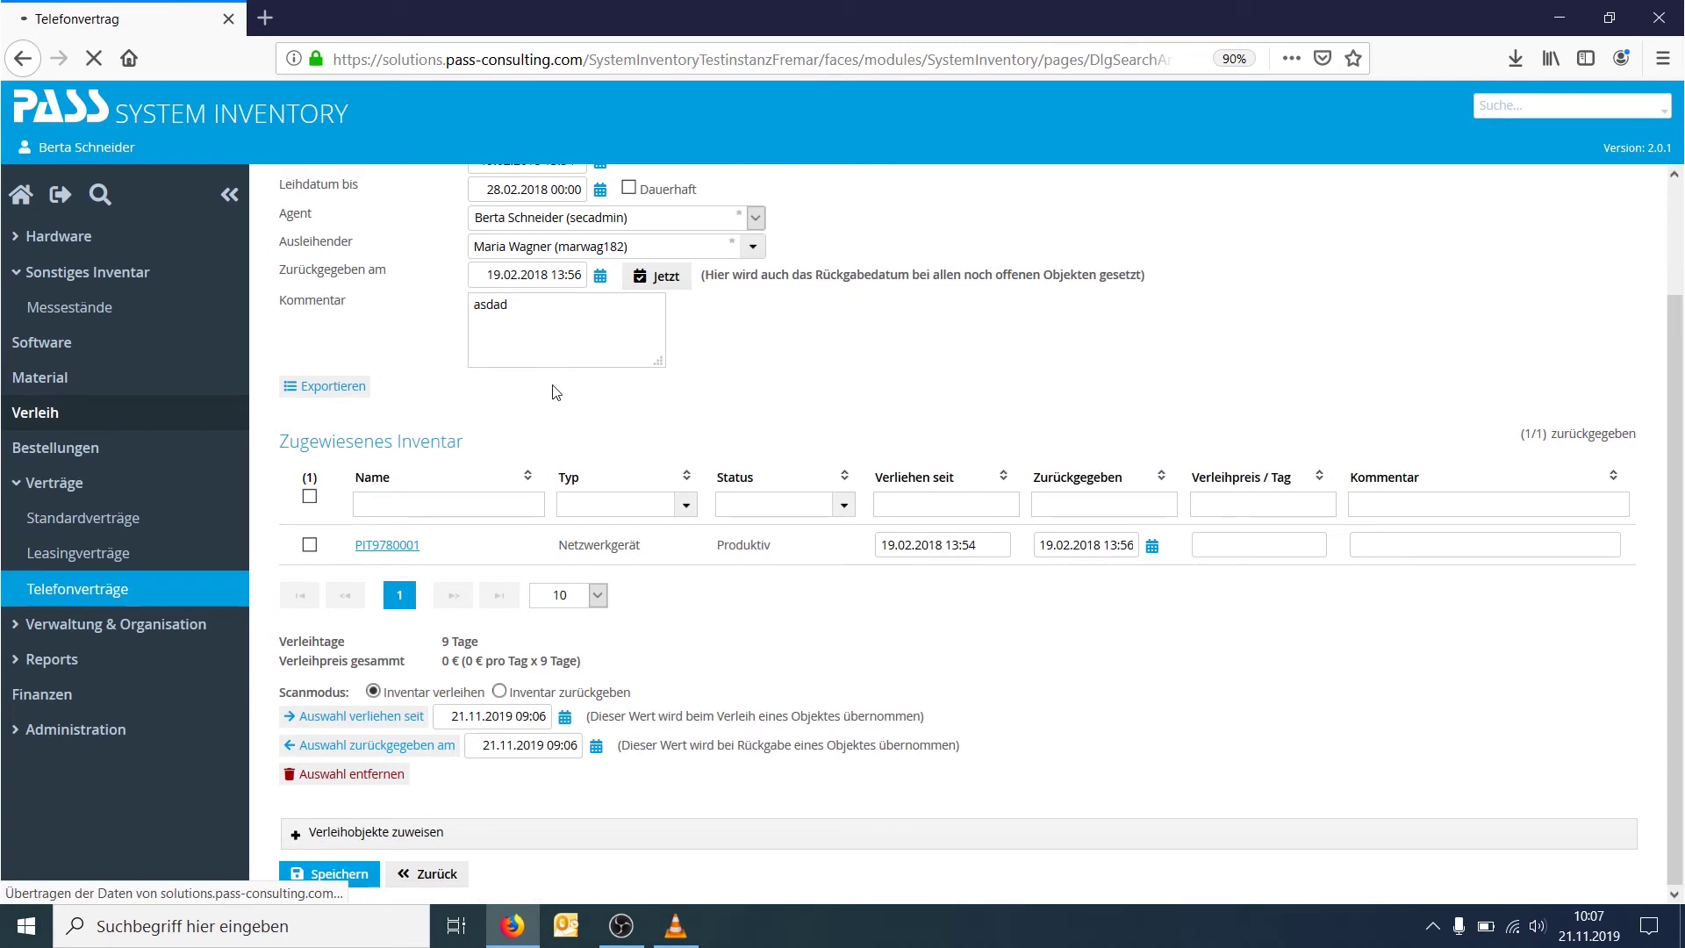
{"action": "left_click", "coordinate": [344, 344]}
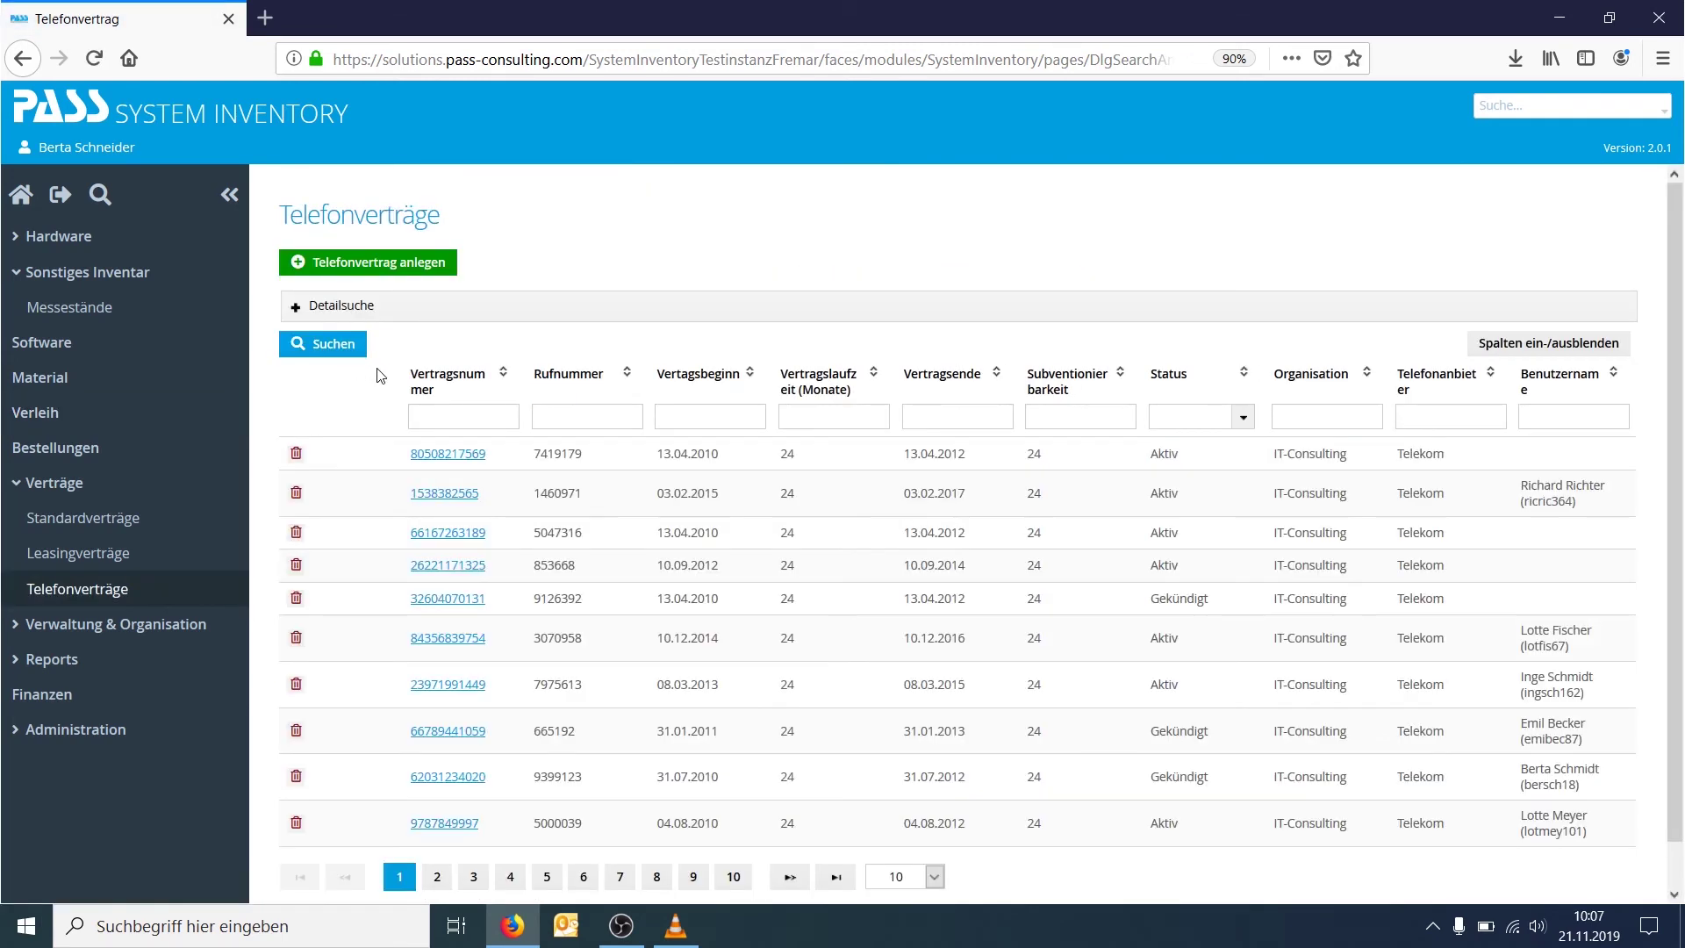
{"action": "left_click", "coordinate": [460, 453]}
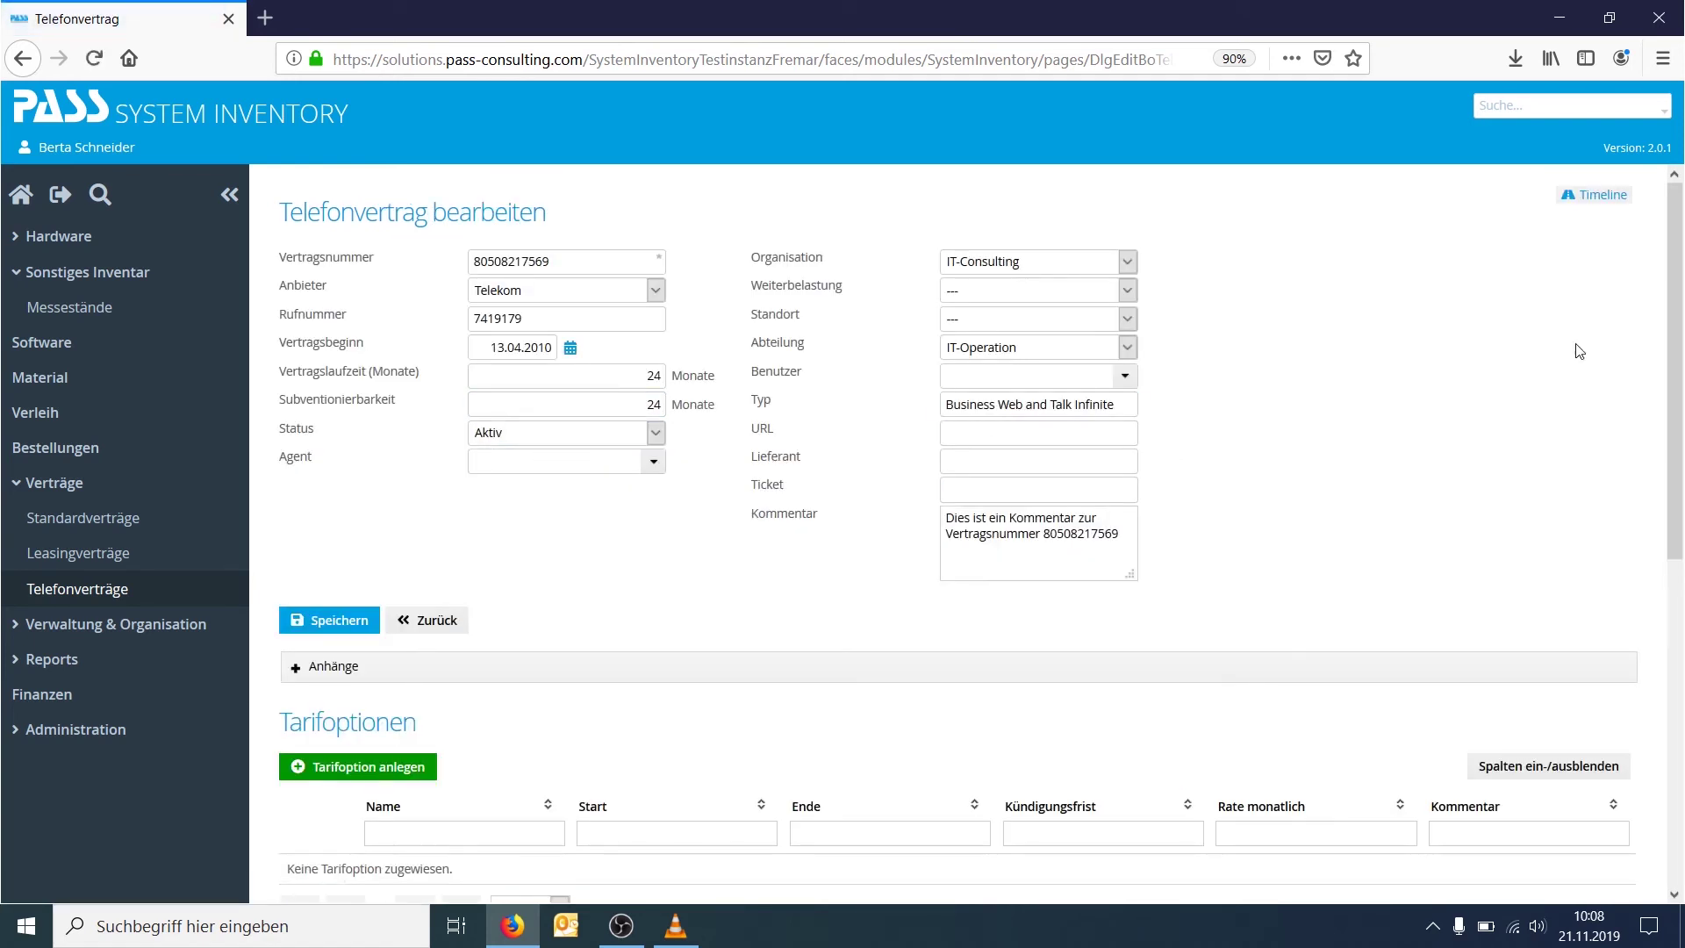
Examine the phone contract's Tarifoptionen, Simkarten and Mobilgeräte sections, including the masked PUK and PIN columns.
{"action": "left_click_drag", "start_coordinate": [1676, 340], "coordinate": [1682, 595]}
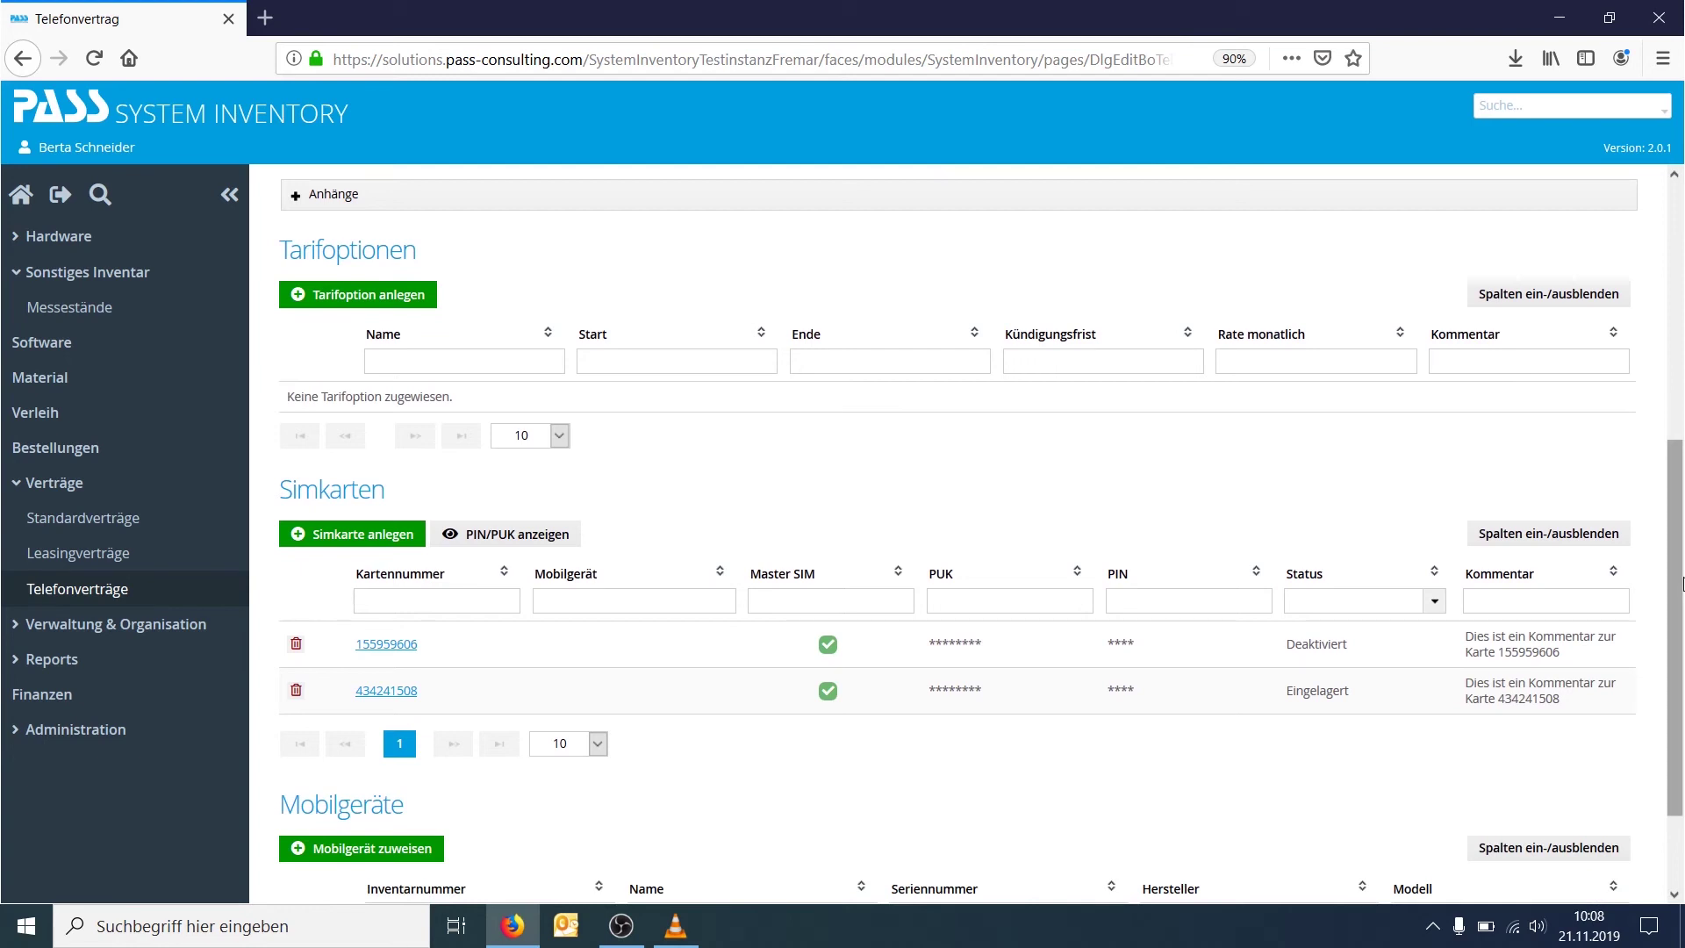
{"action": "left_click_drag", "start_coordinate": [1682, 584], "coordinate": [1682, 638]}
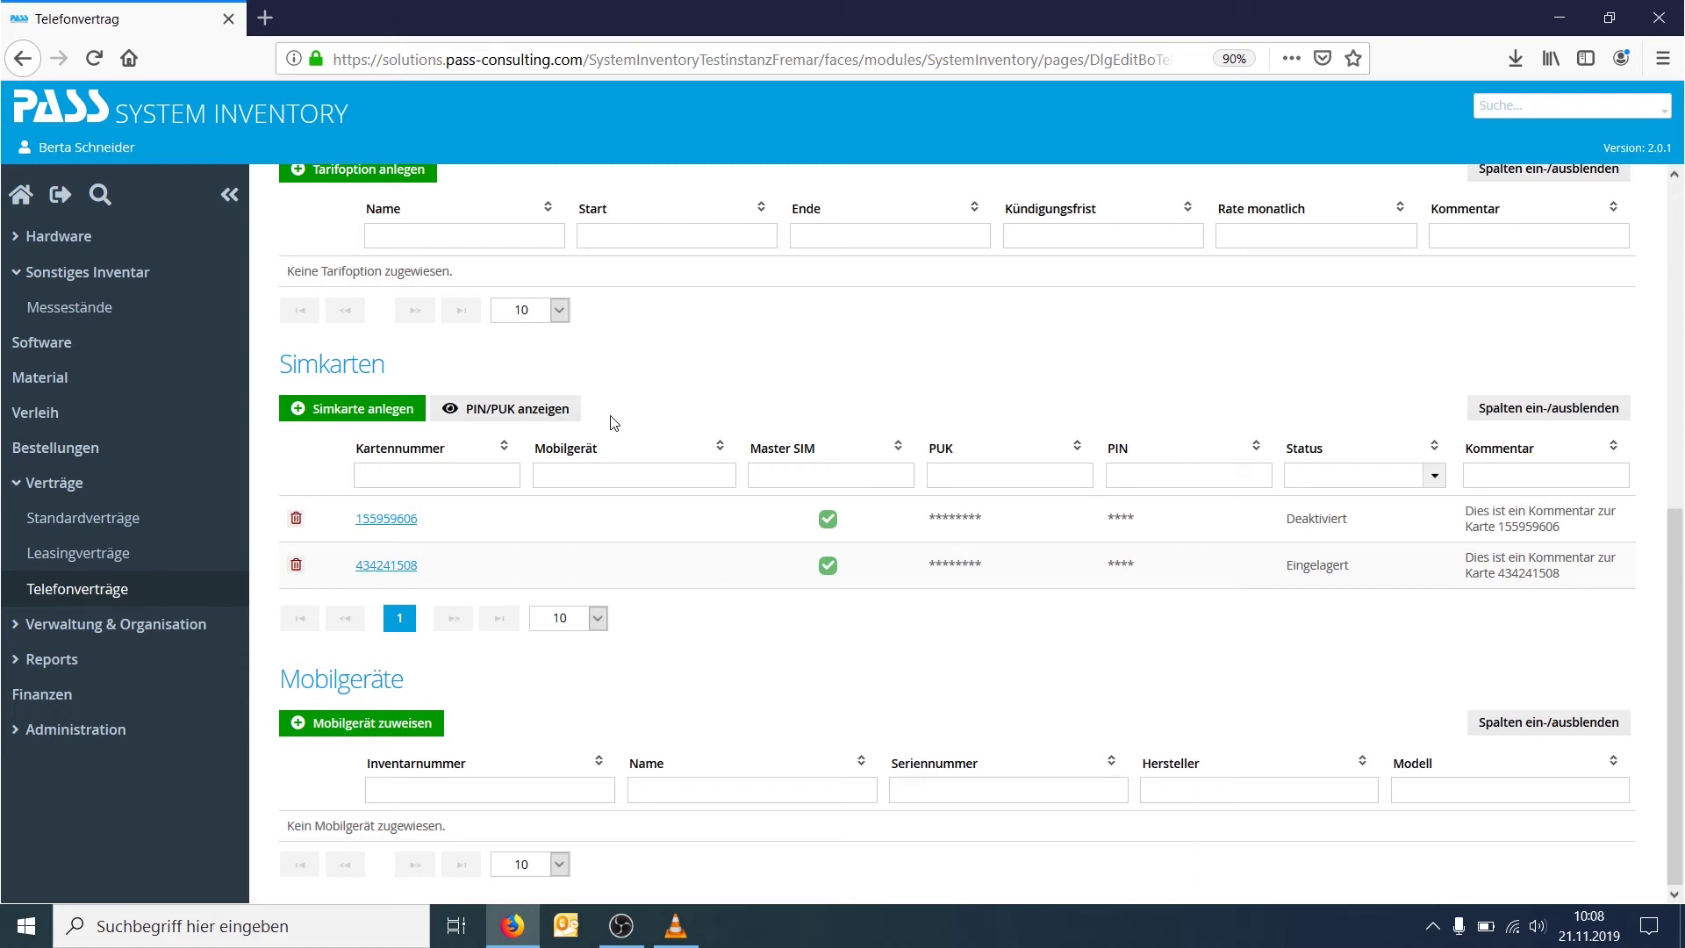
{"action": "left_click", "coordinate": [1147, 470]}
{"action": "left_click", "coordinate": [1043, 474]}
{"action": "left_click", "coordinate": [1107, 483]}
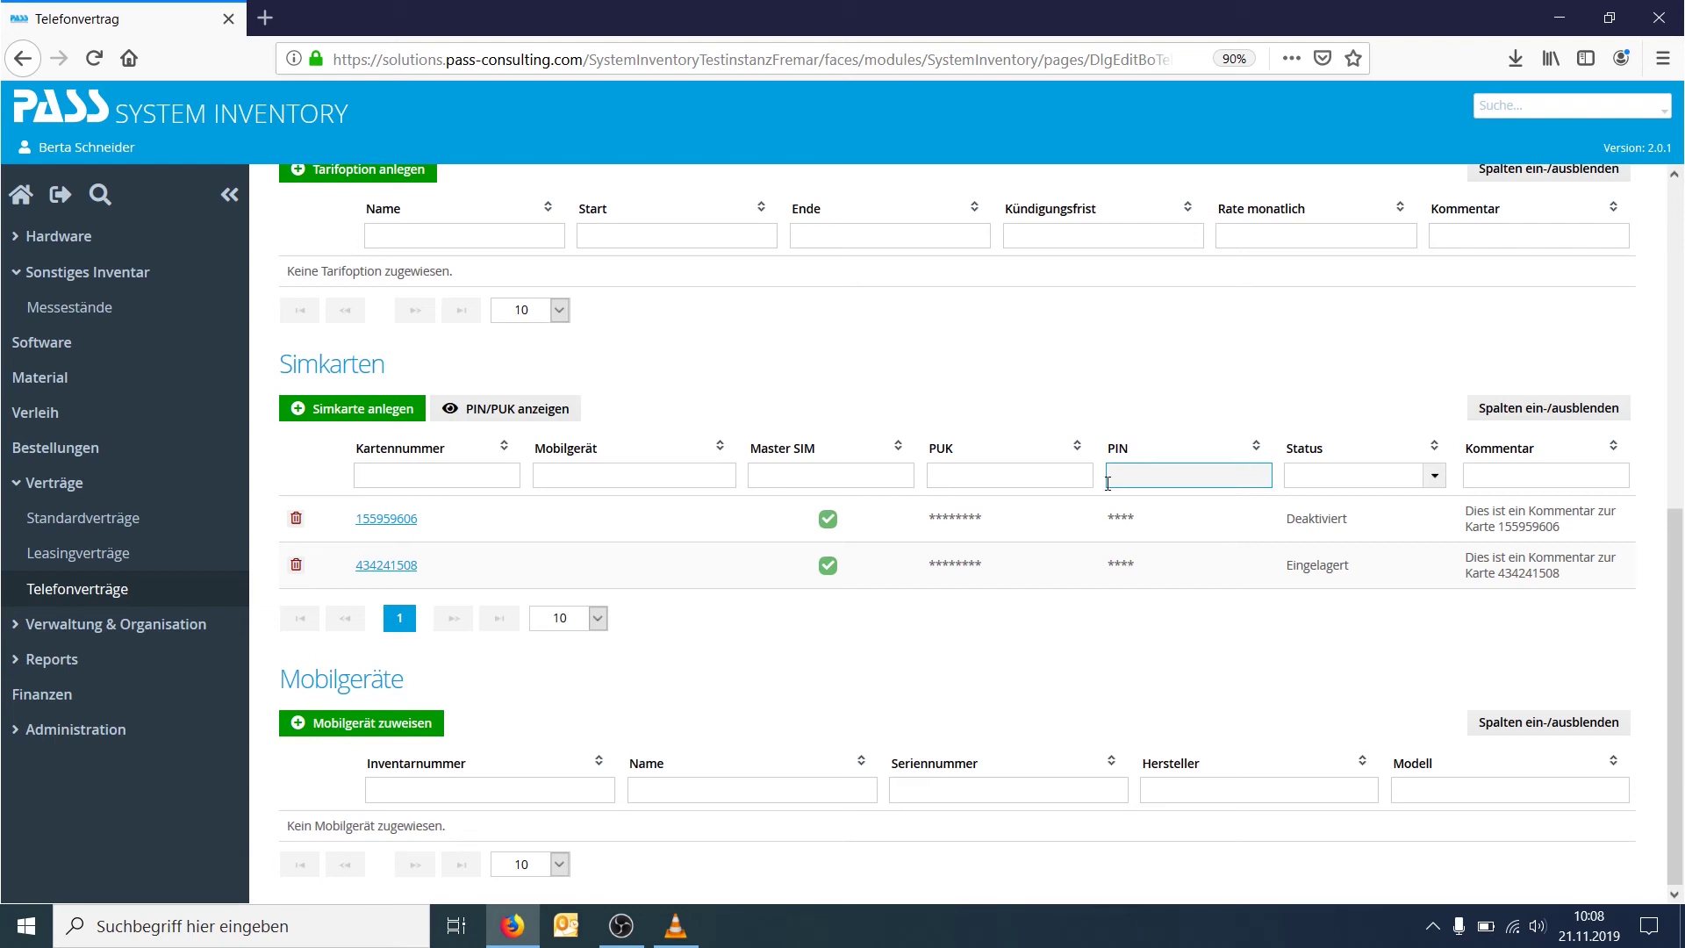
{"action": "left_click", "coordinate": [1135, 516]}
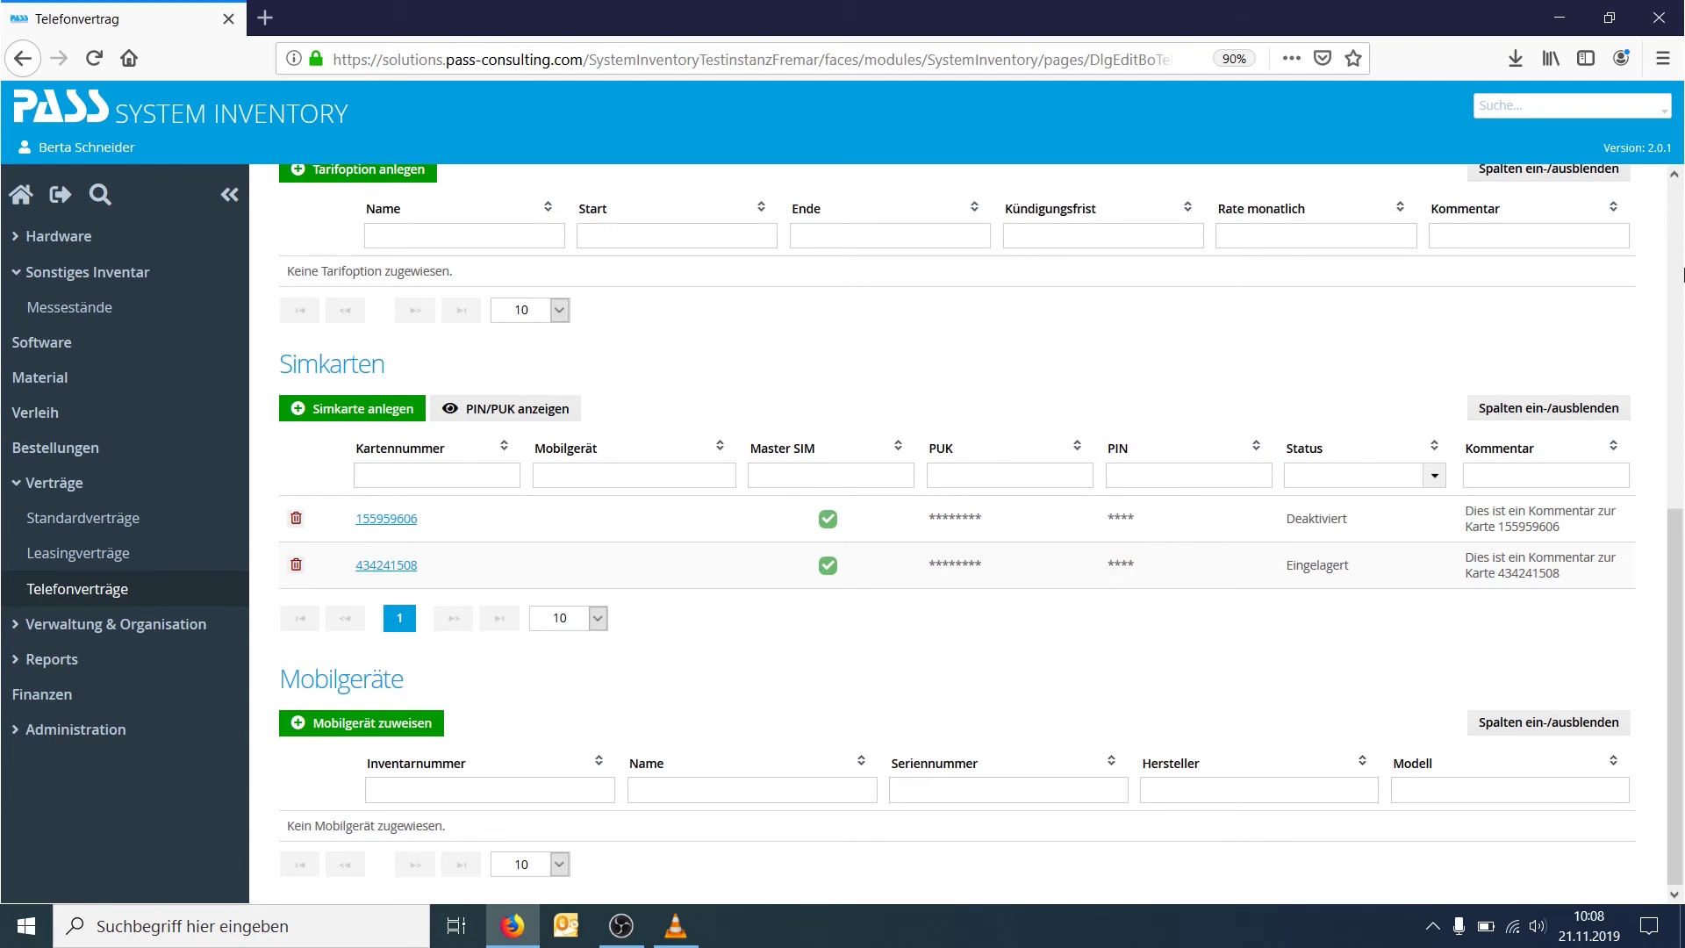
{"action": "scroll", "coordinate": [1659, 469], "scroll_direction": "up", "scroll_amount": 10}
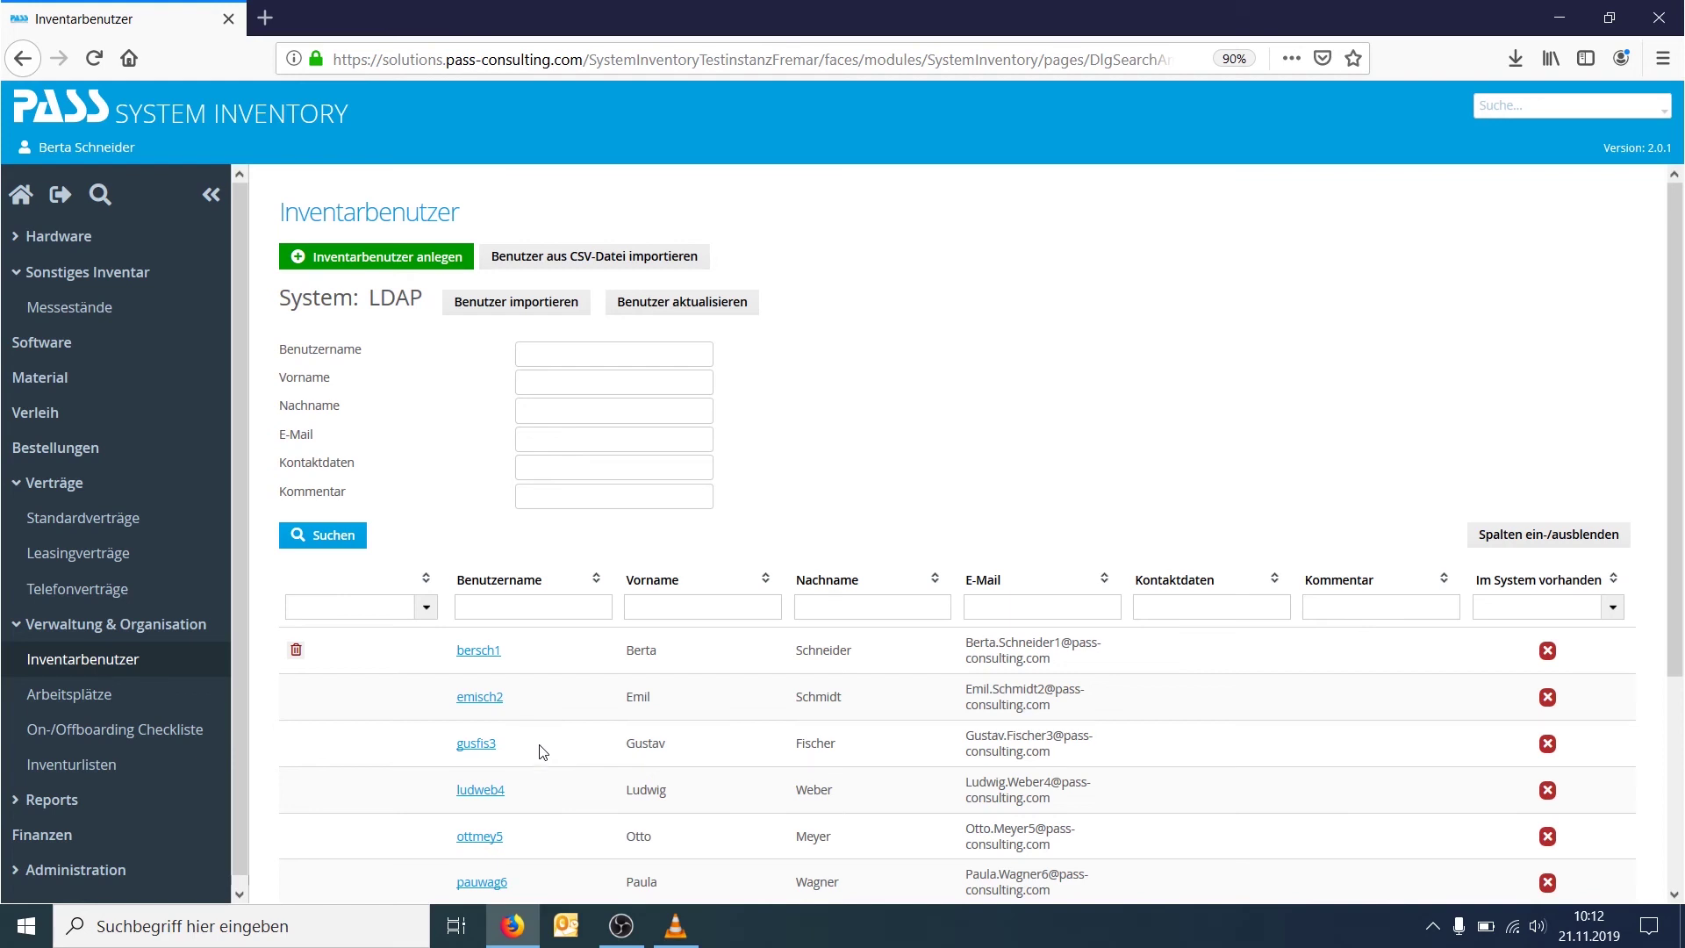
Review the Inventarbenutzer list, then expand the Reports navigation group and open the Software reports.
{"action": "scroll", "coordinate": [539, 737], "scroll_direction": "down", "scroll_amount": 2}
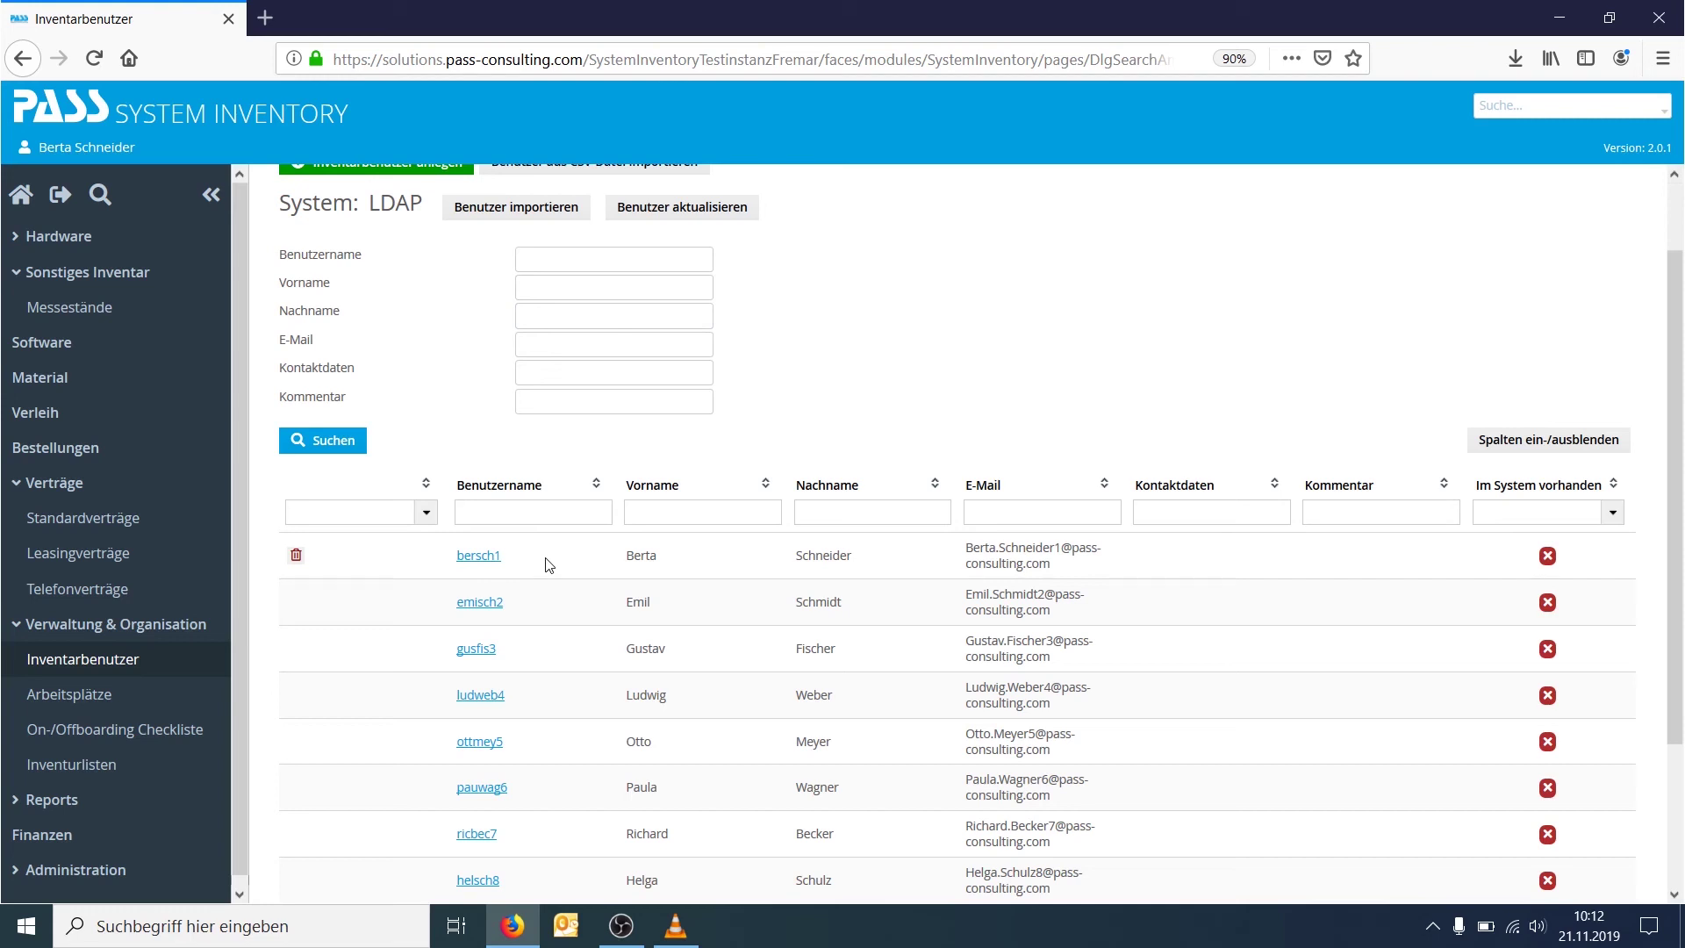
{"action": "left_click", "coordinate": [51, 800]}
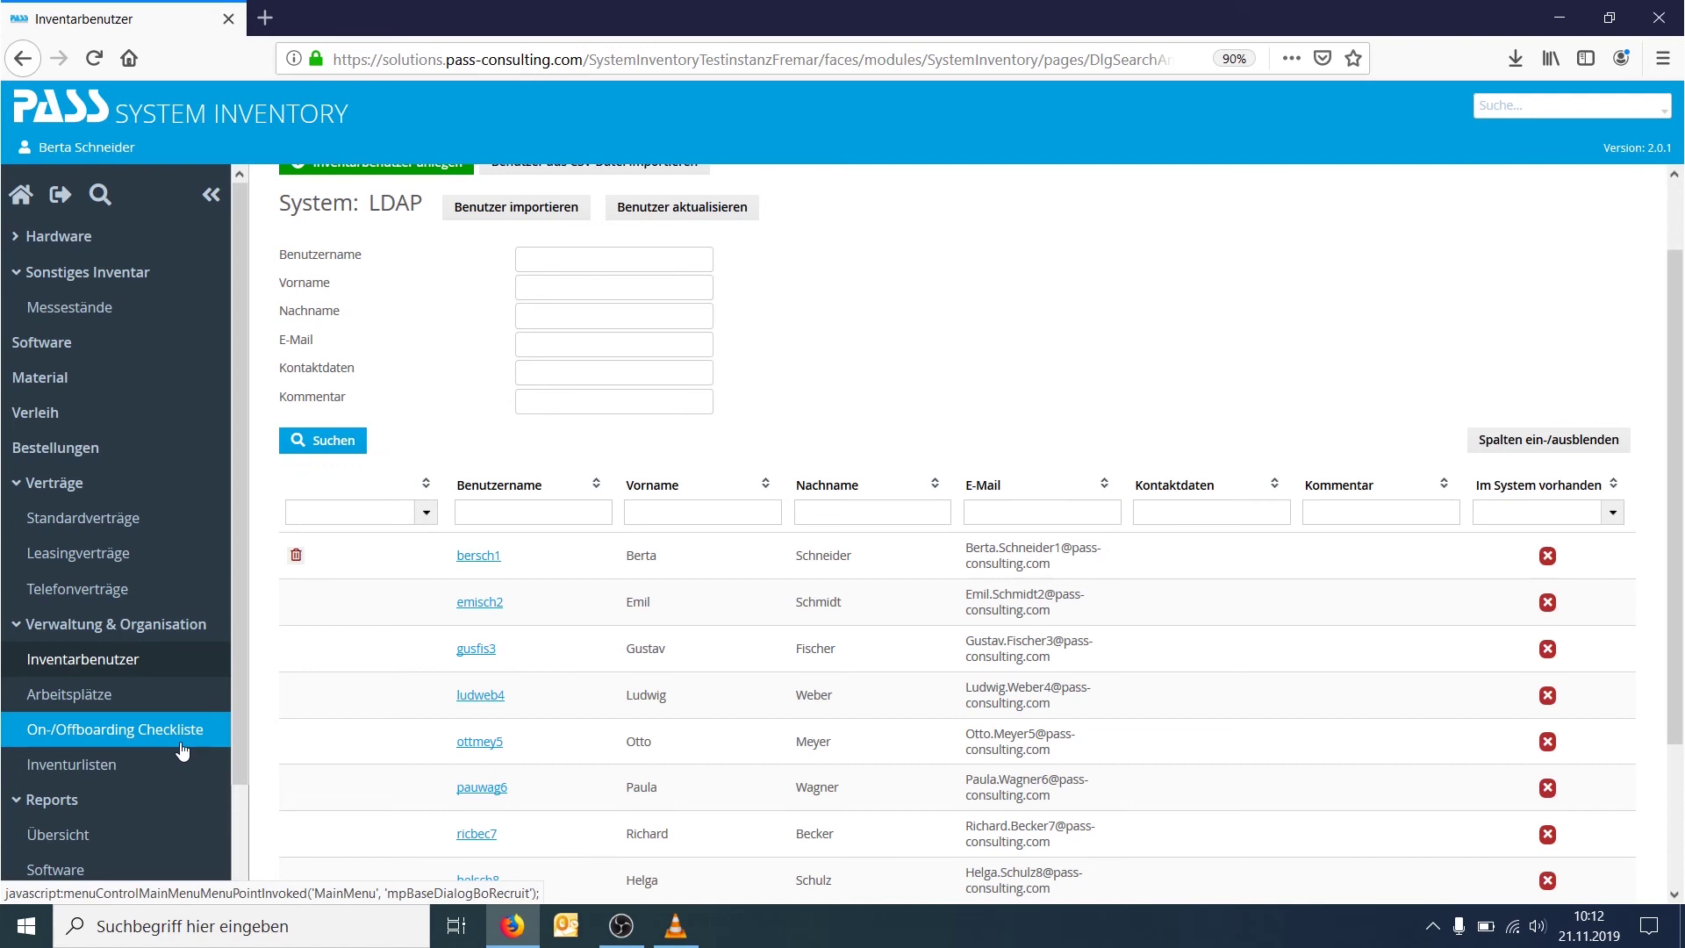
{"action": "scroll", "coordinate": [182, 751], "scroll_direction": "down", "scroll_amount": 2}
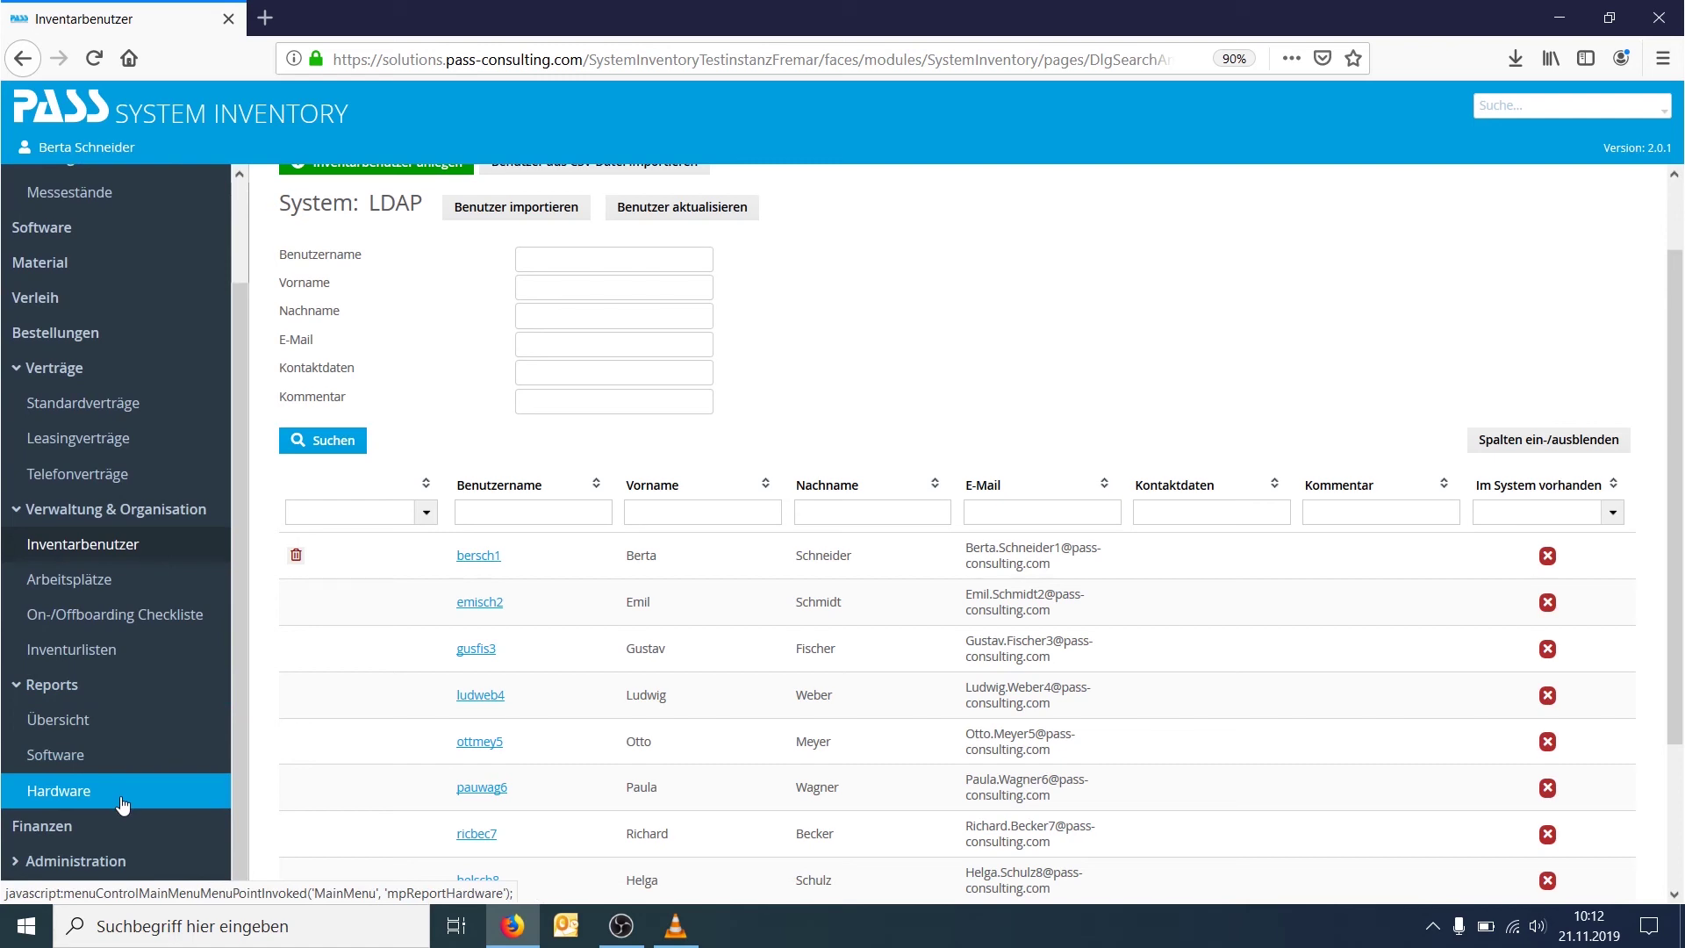
{"action": "left_click", "coordinate": [117, 754]}
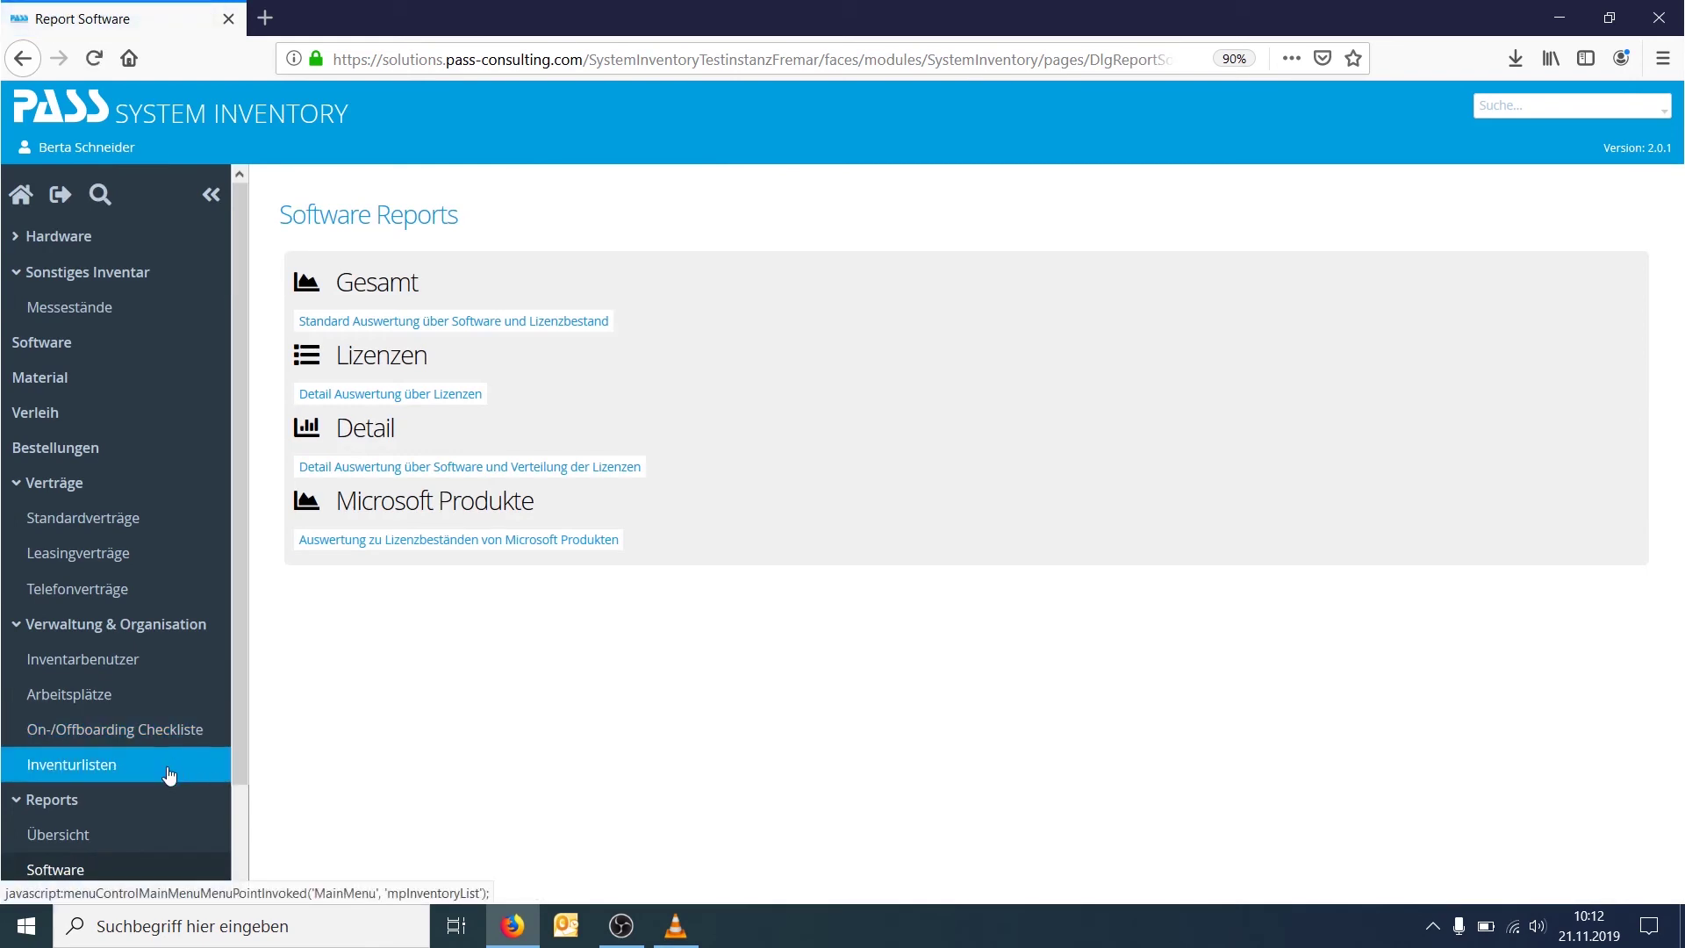
Open the Hardware reports and set the status for the Hardware im ausgewählten Status report to Produktiv.
{"action": "scroll", "coordinate": [97, 812], "scroll_direction": "down", "scroll_amount": 2}
{"action": "left_click", "coordinate": [86, 805]}
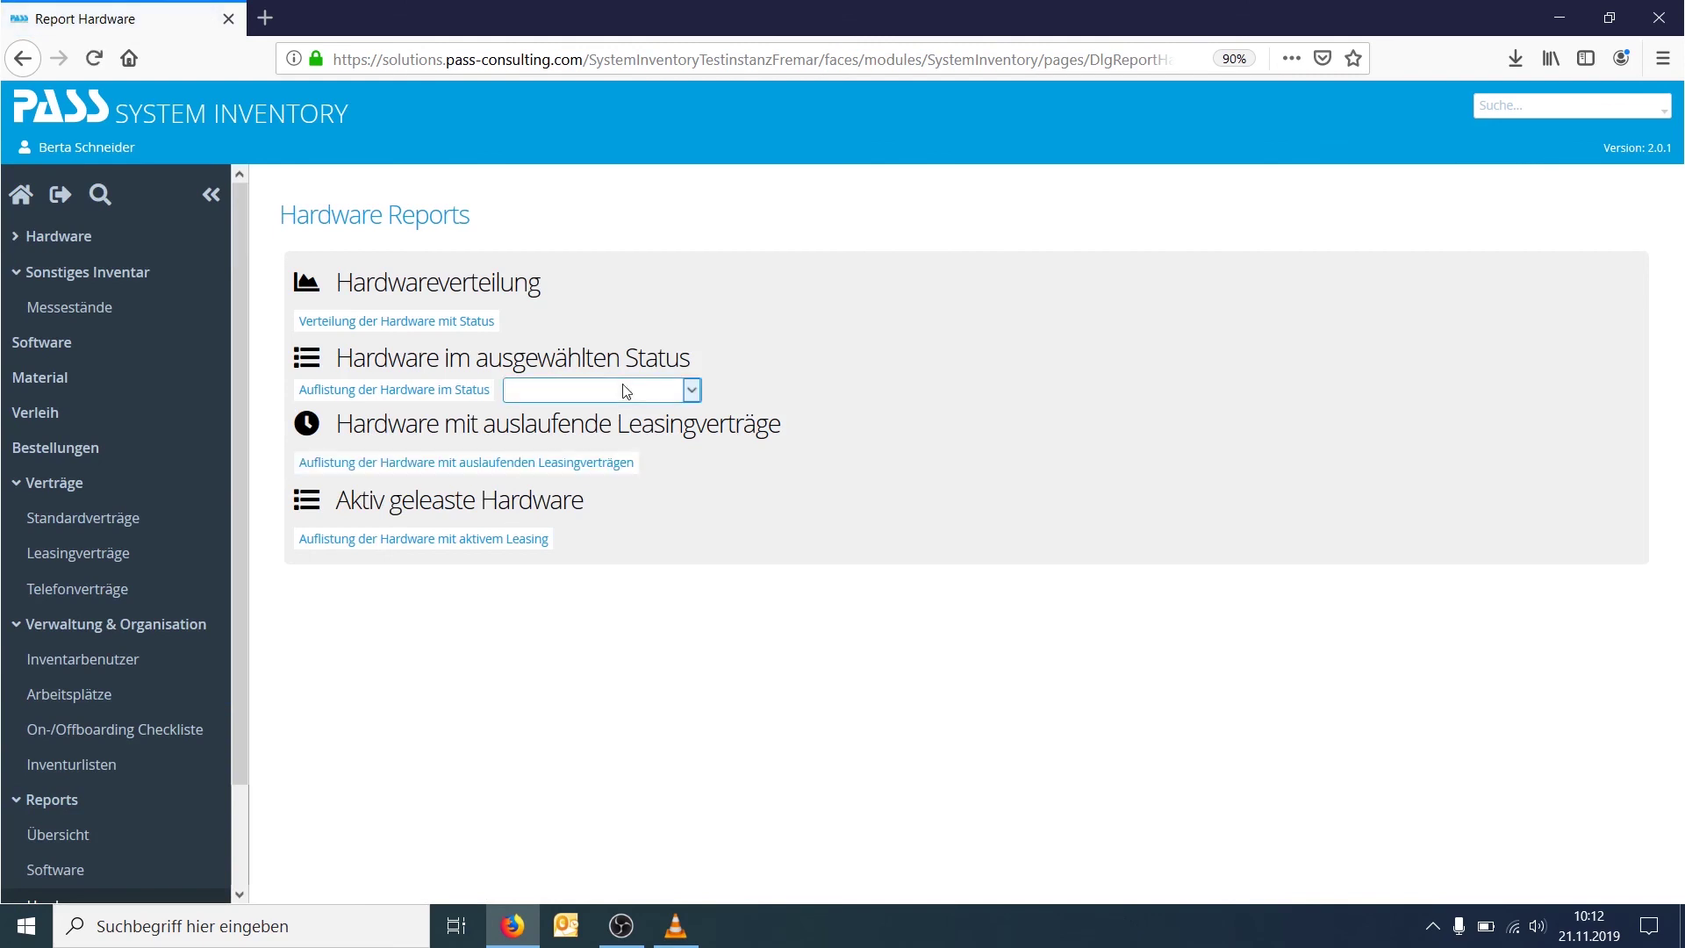
{"action": "left_click", "coordinate": [626, 391]}
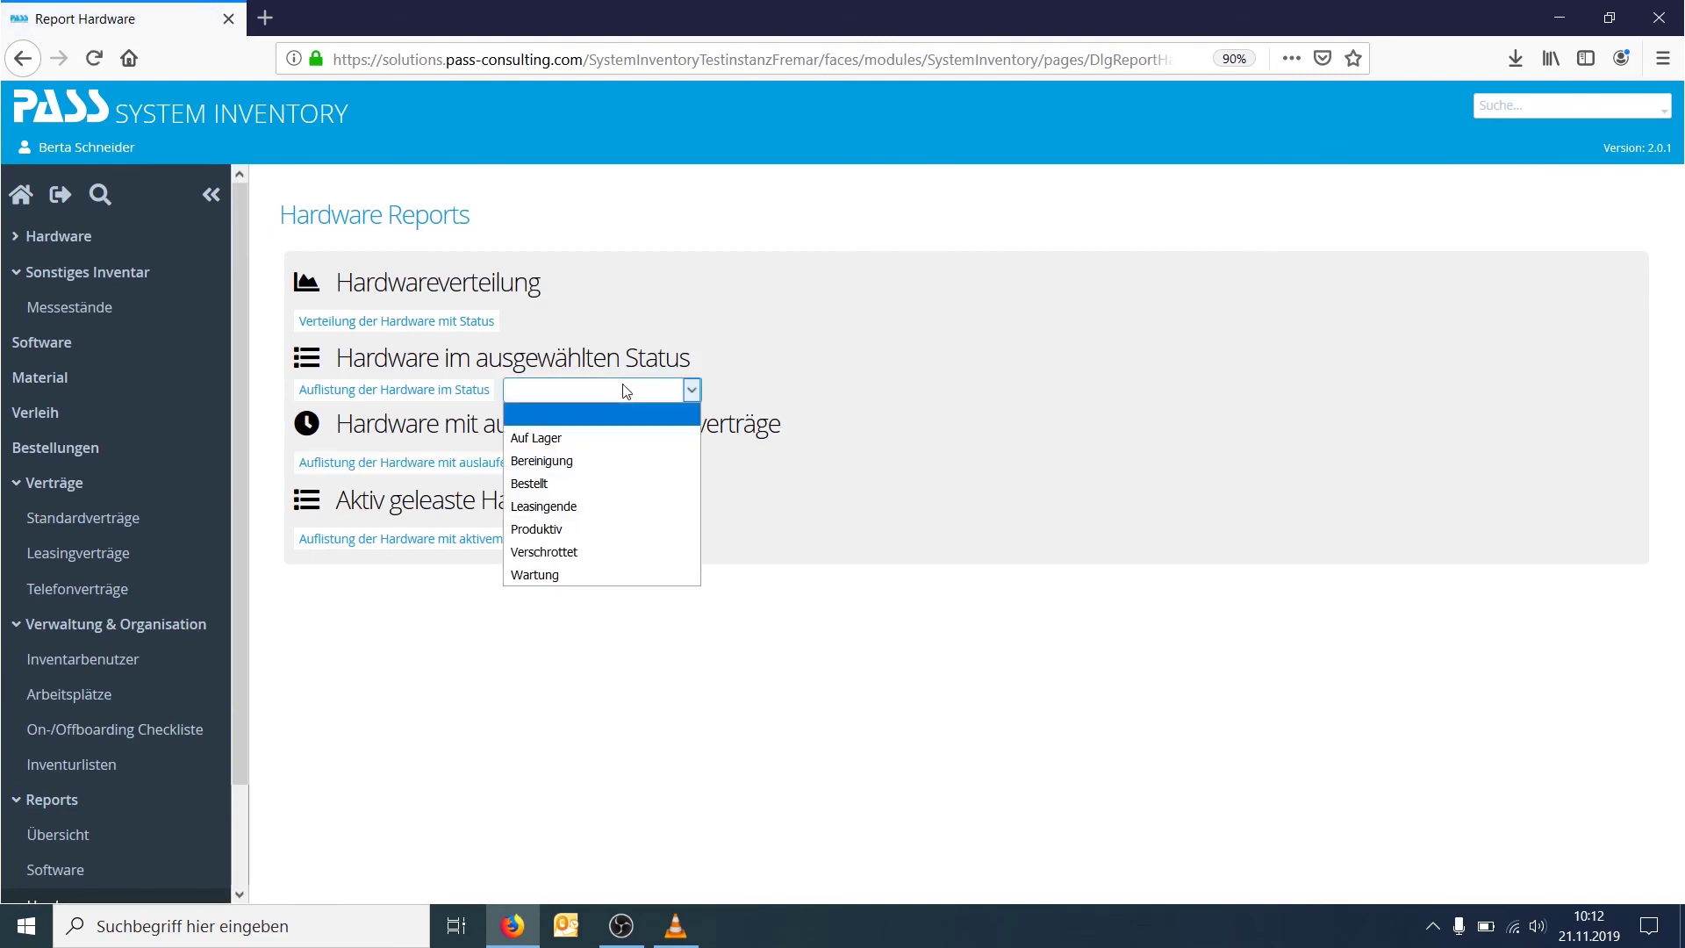
{"action": "left_click", "coordinate": [605, 530]}
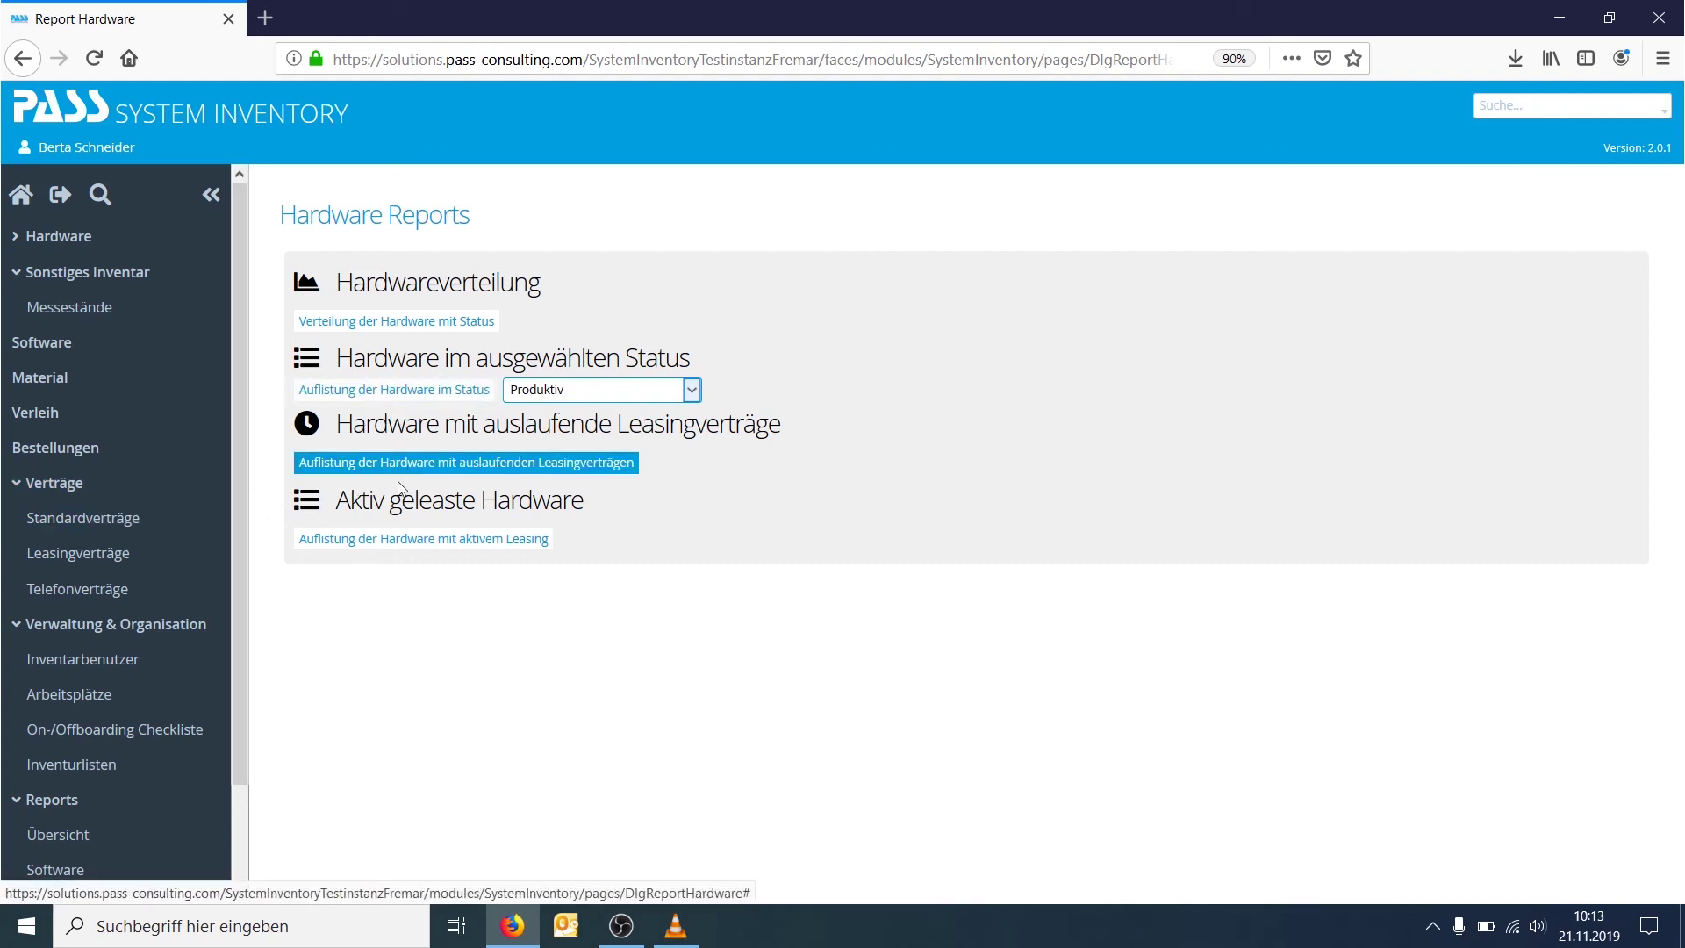
Collapse the Verträge, Verwaltung & Organisation and Reports navigation groups and expand the Administration group.
{"action": "scroll", "coordinate": [123, 790], "scroll_direction": "down", "scroll_amount": 2}
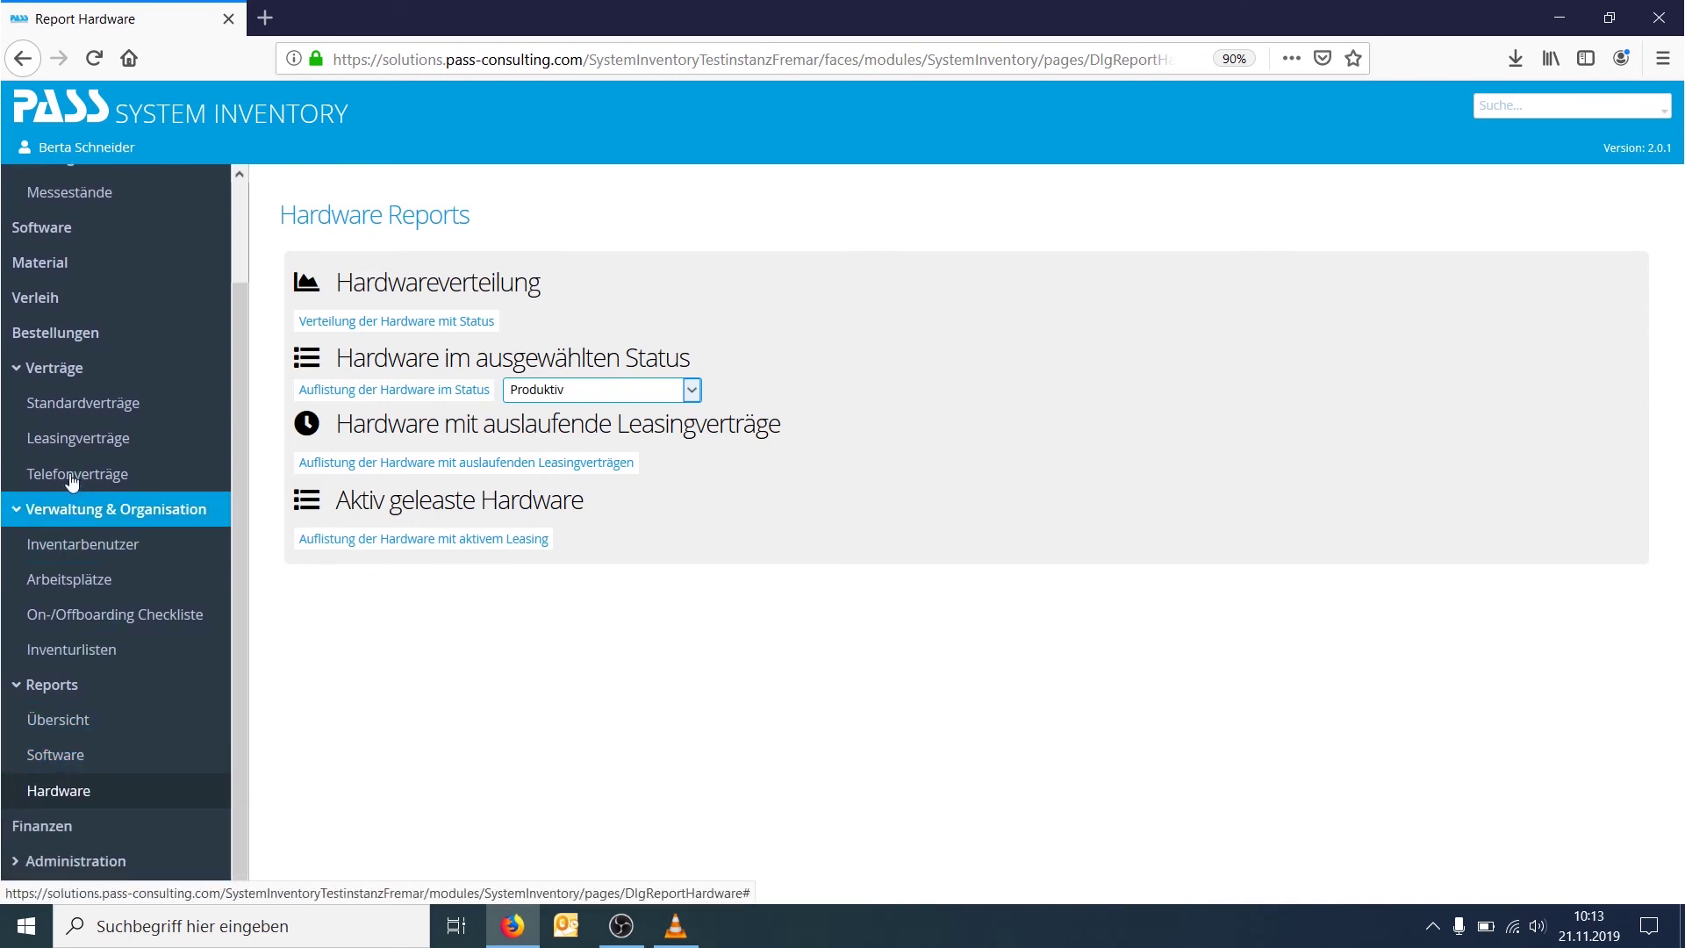
{"action": "left_click", "coordinate": [23, 377]}
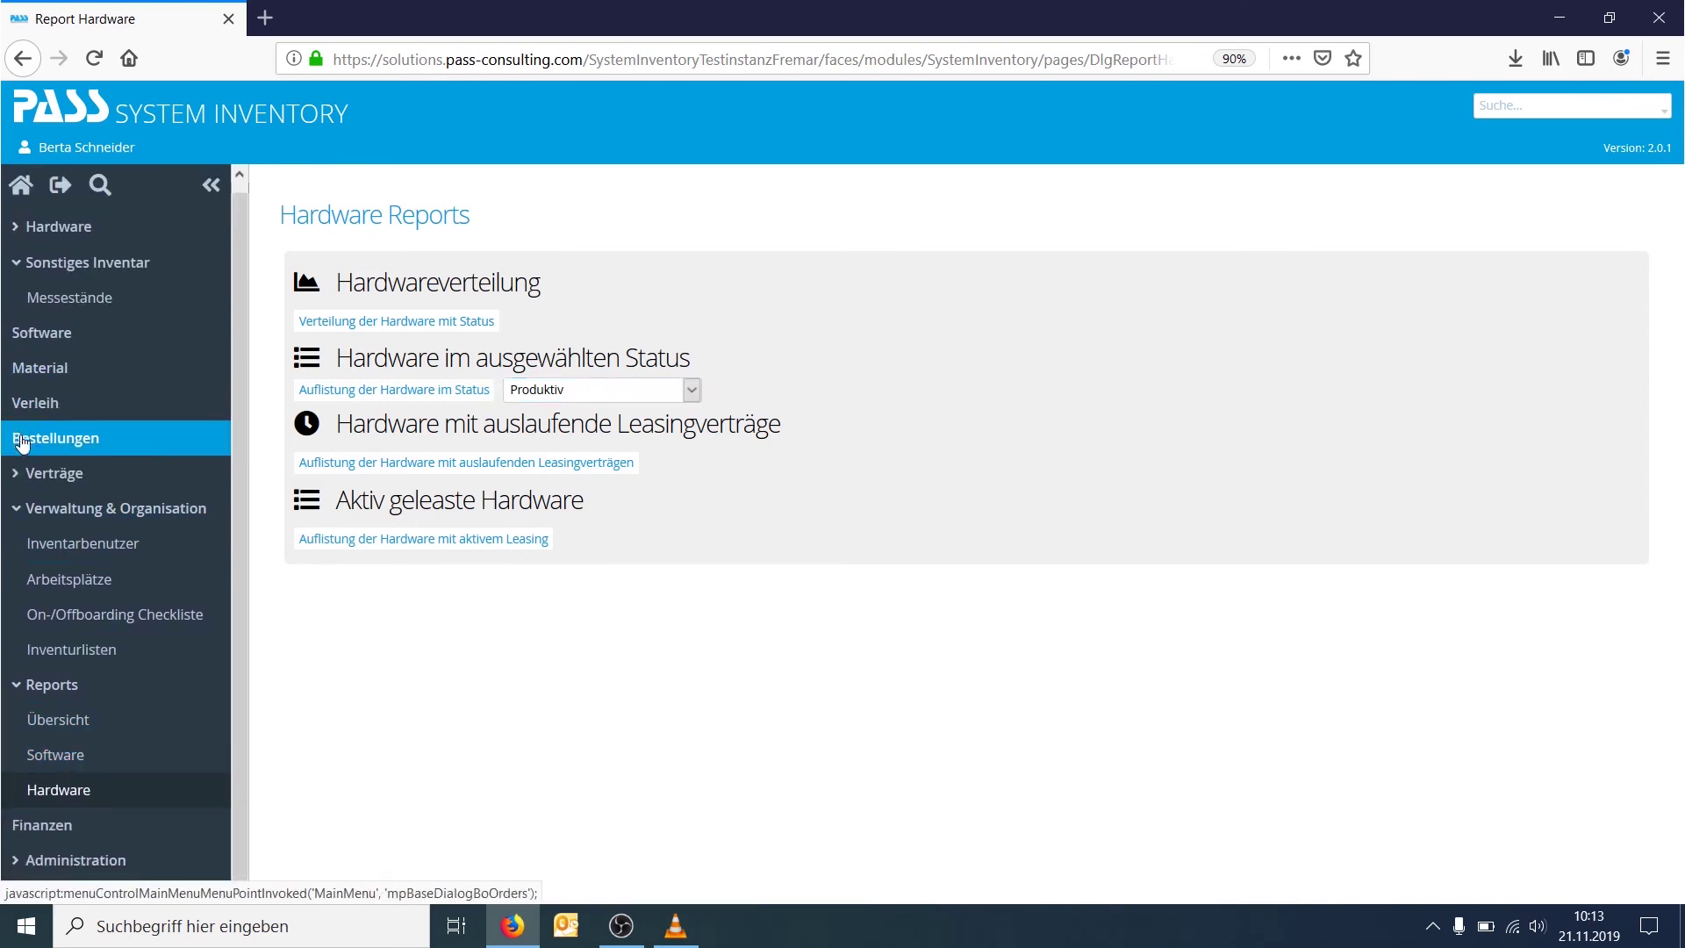
{"action": "left_click", "coordinate": [19, 507]}
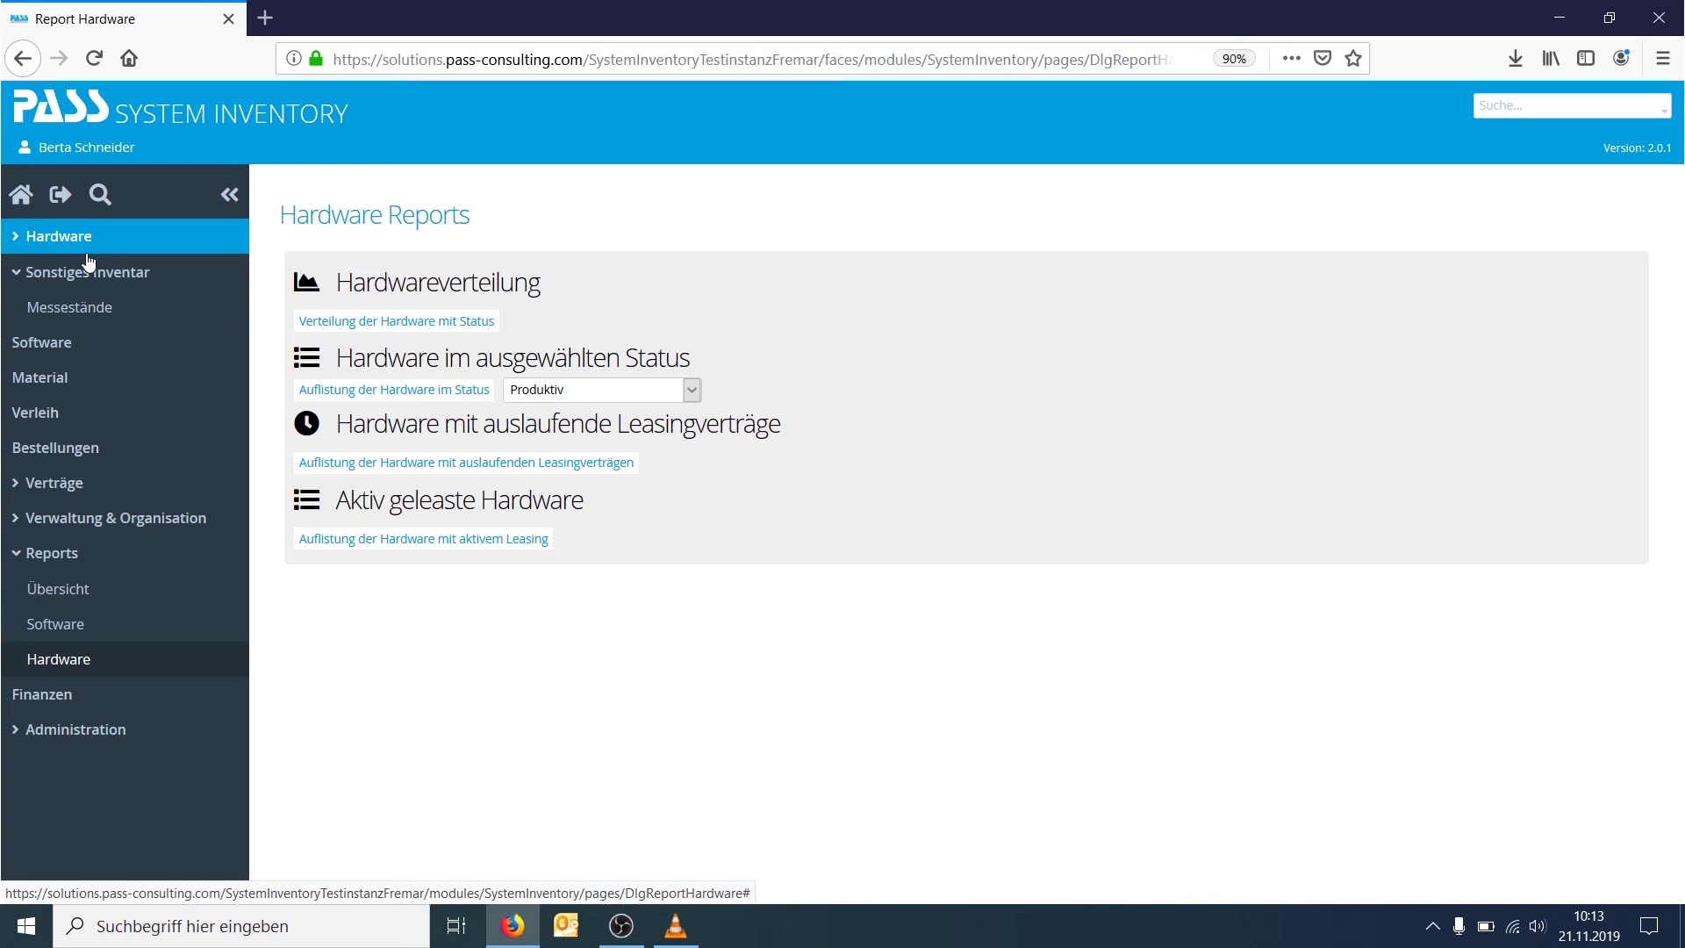
{"action": "left_click", "coordinate": [21, 735]}
{"action": "scroll", "coordinate": [21, 728], "scroll_direction": "down", "scroll_amount": 3}
{"action": "left_click", "coordinate": [21, 269]}
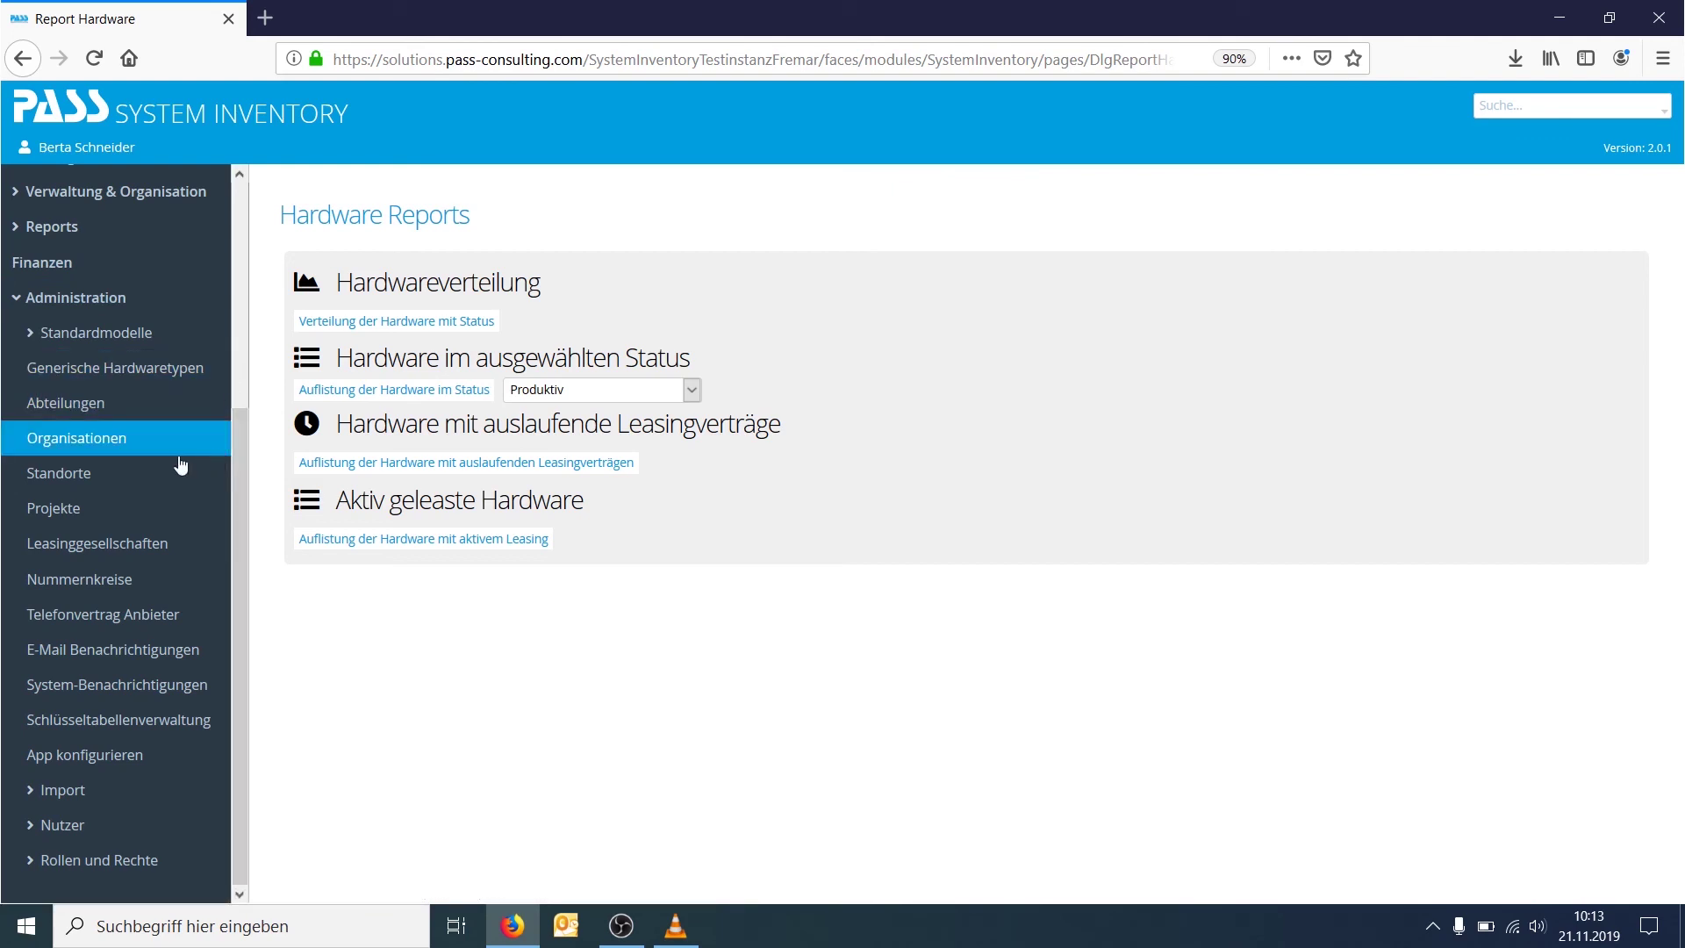
Review the Standorte list under Administration and open the E-Mail Benachrichtigungen overview.
{"action": "left_click", "coordinate": [82, 474]}
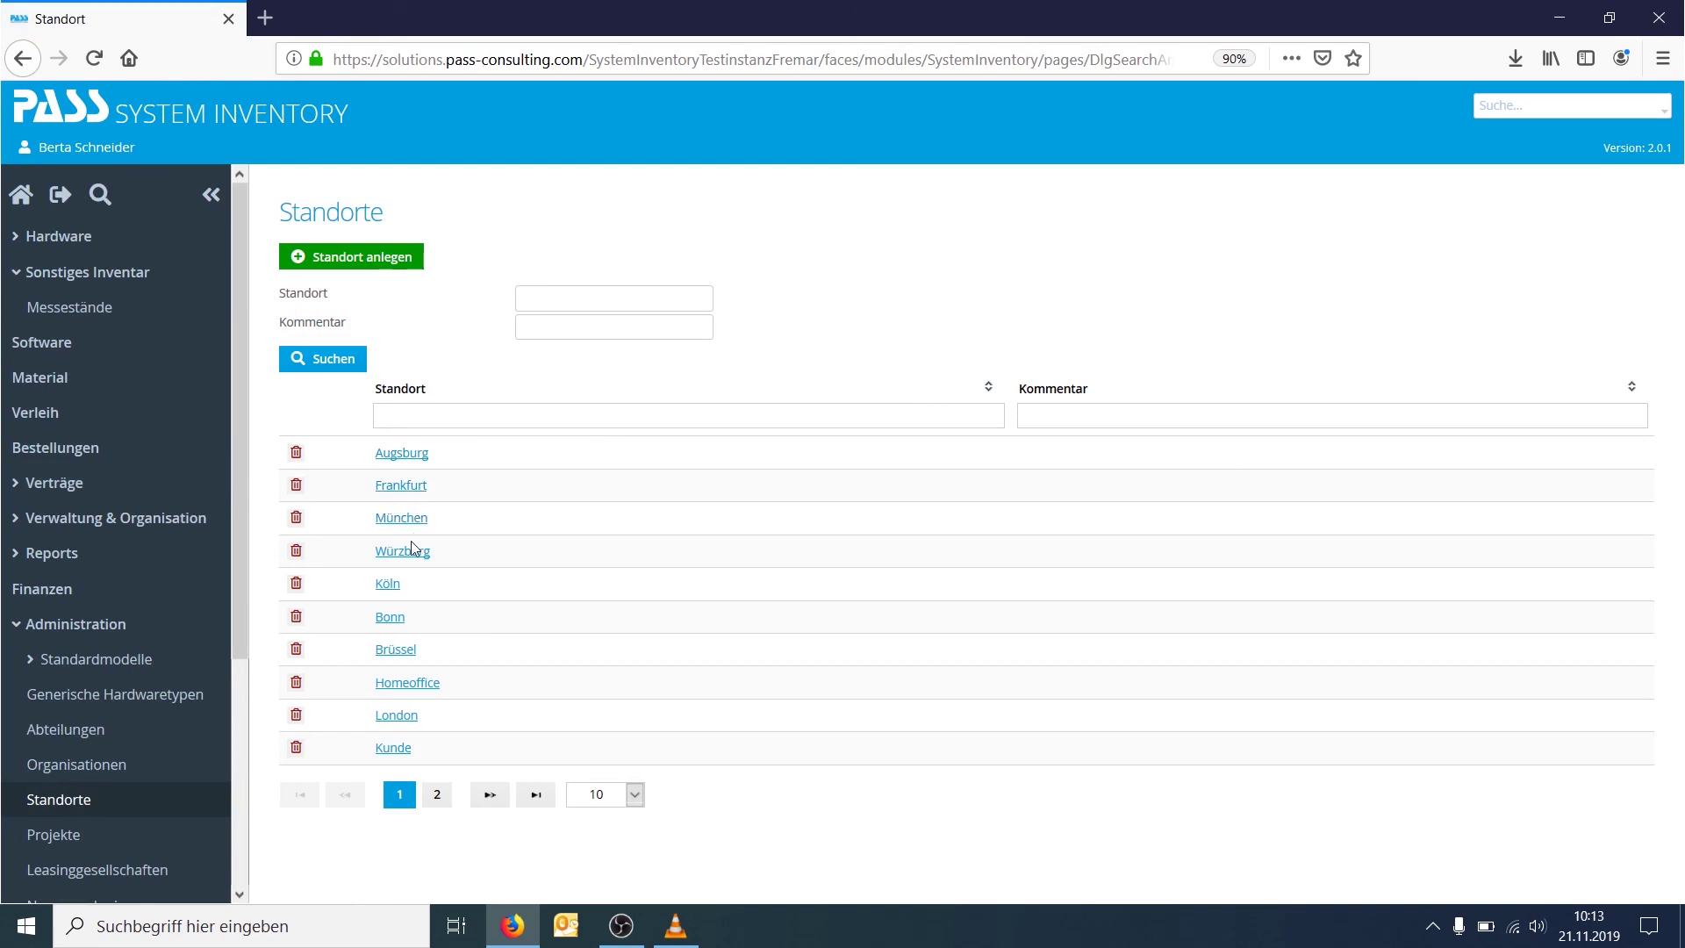
{"action": "scroll", "coordinate": [156, 729], "scroll_direction": "down", "scroll_amount": 5}
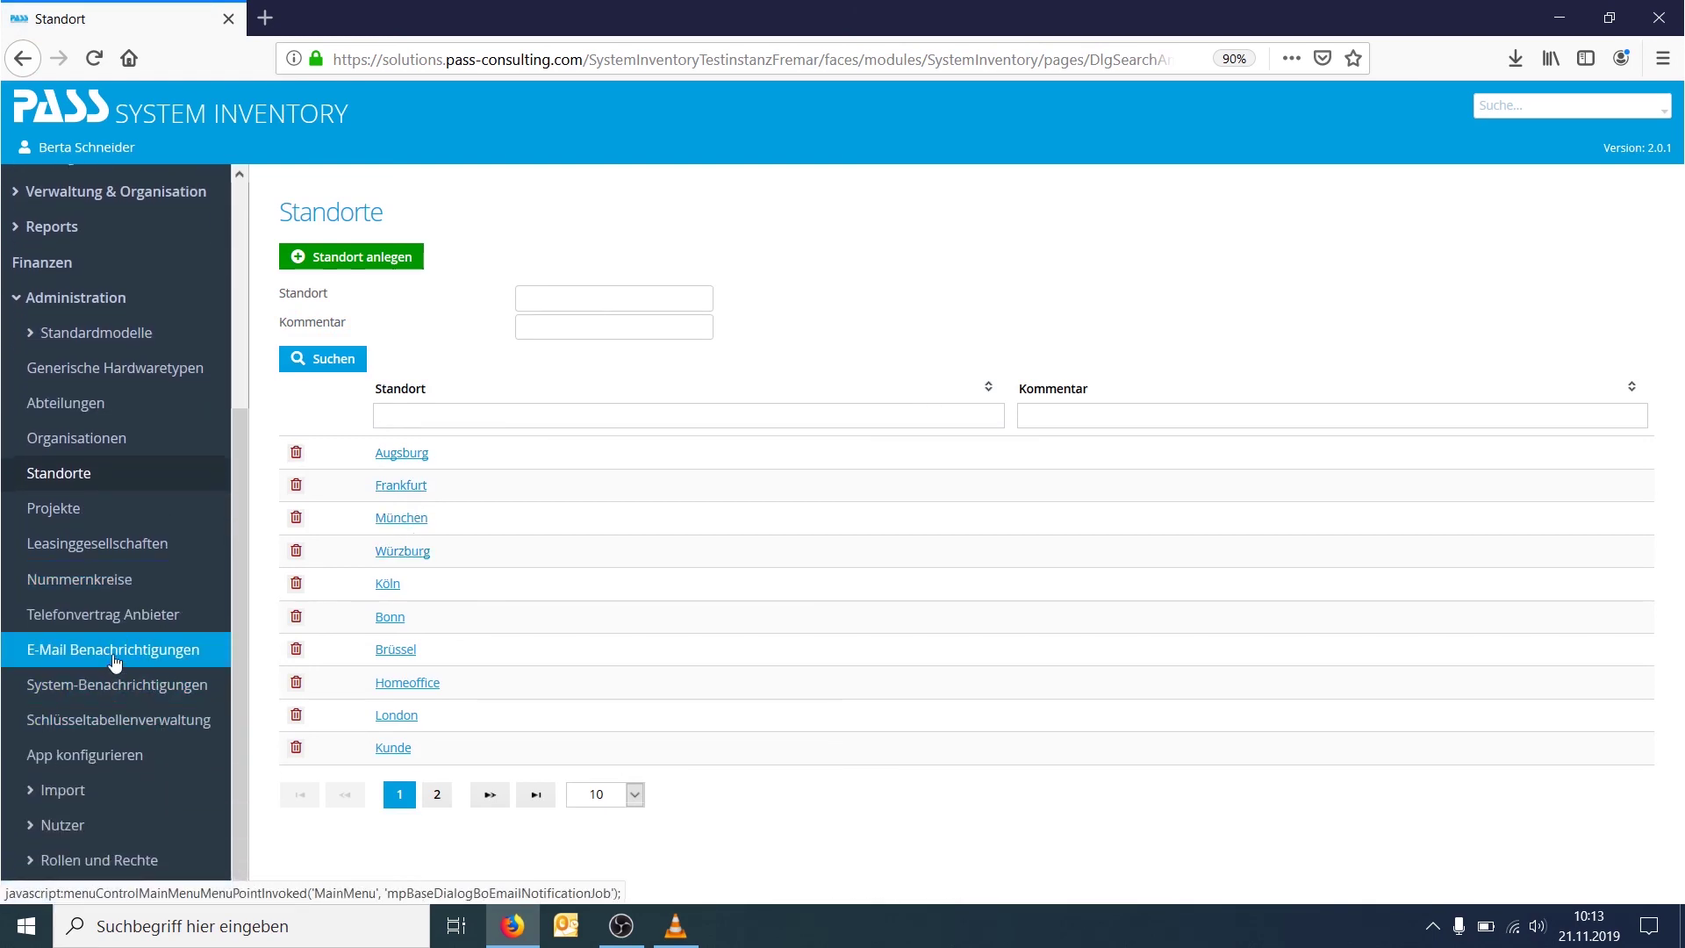
{"action": "left_click", "coordinate": [115, 670]}
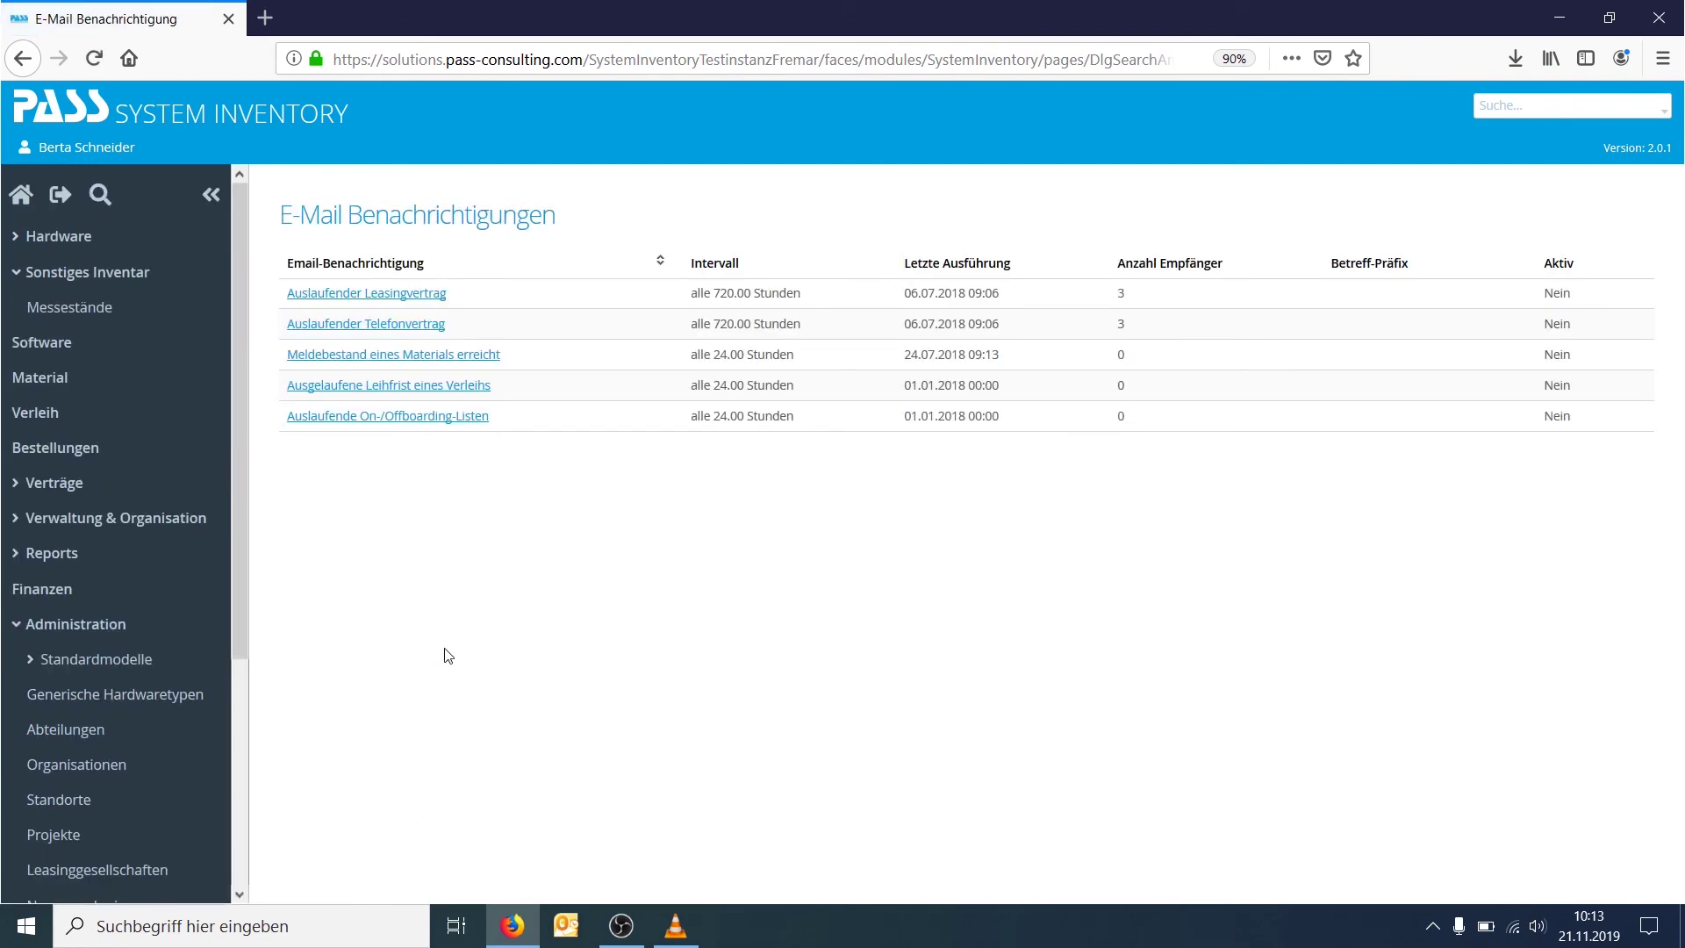
Open the Auslaufender Leasingvertrag notification and examine its interval settings and the fields for adding recipients.
{"action": "left_click_drag", "start_coordinate": [235, 565], "coordinate": [229, 827]}
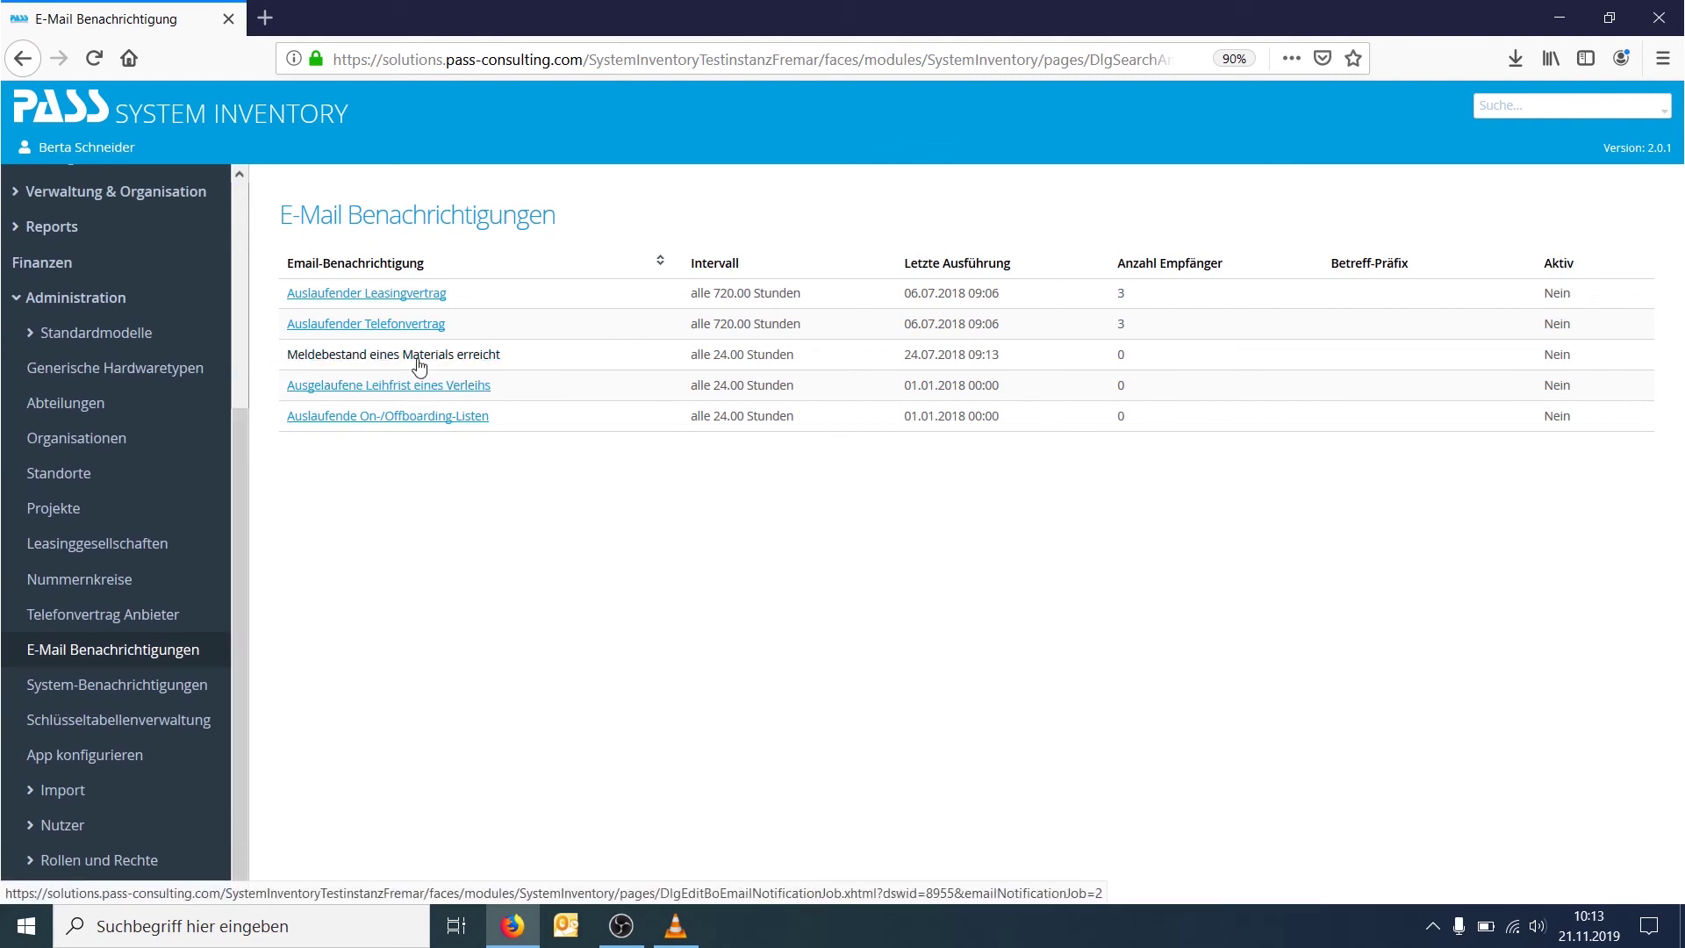
{"action": "left_click", "coordinate": [423, 295]}
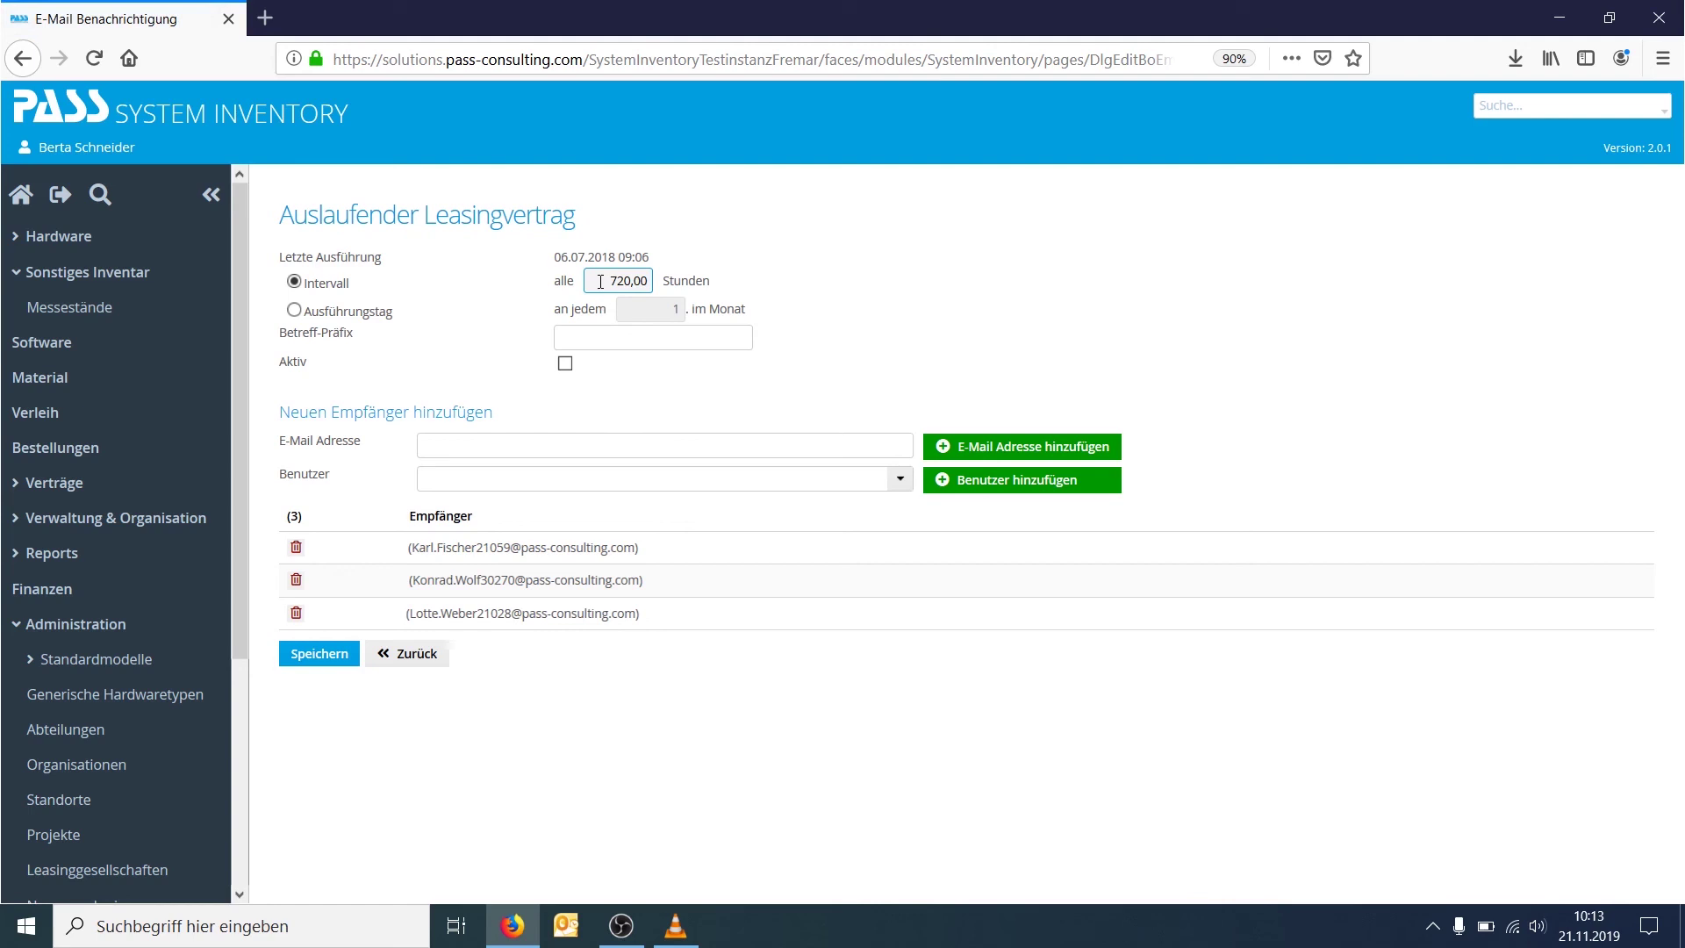
{"action": "left_click", "coordinate": [512, 441]}
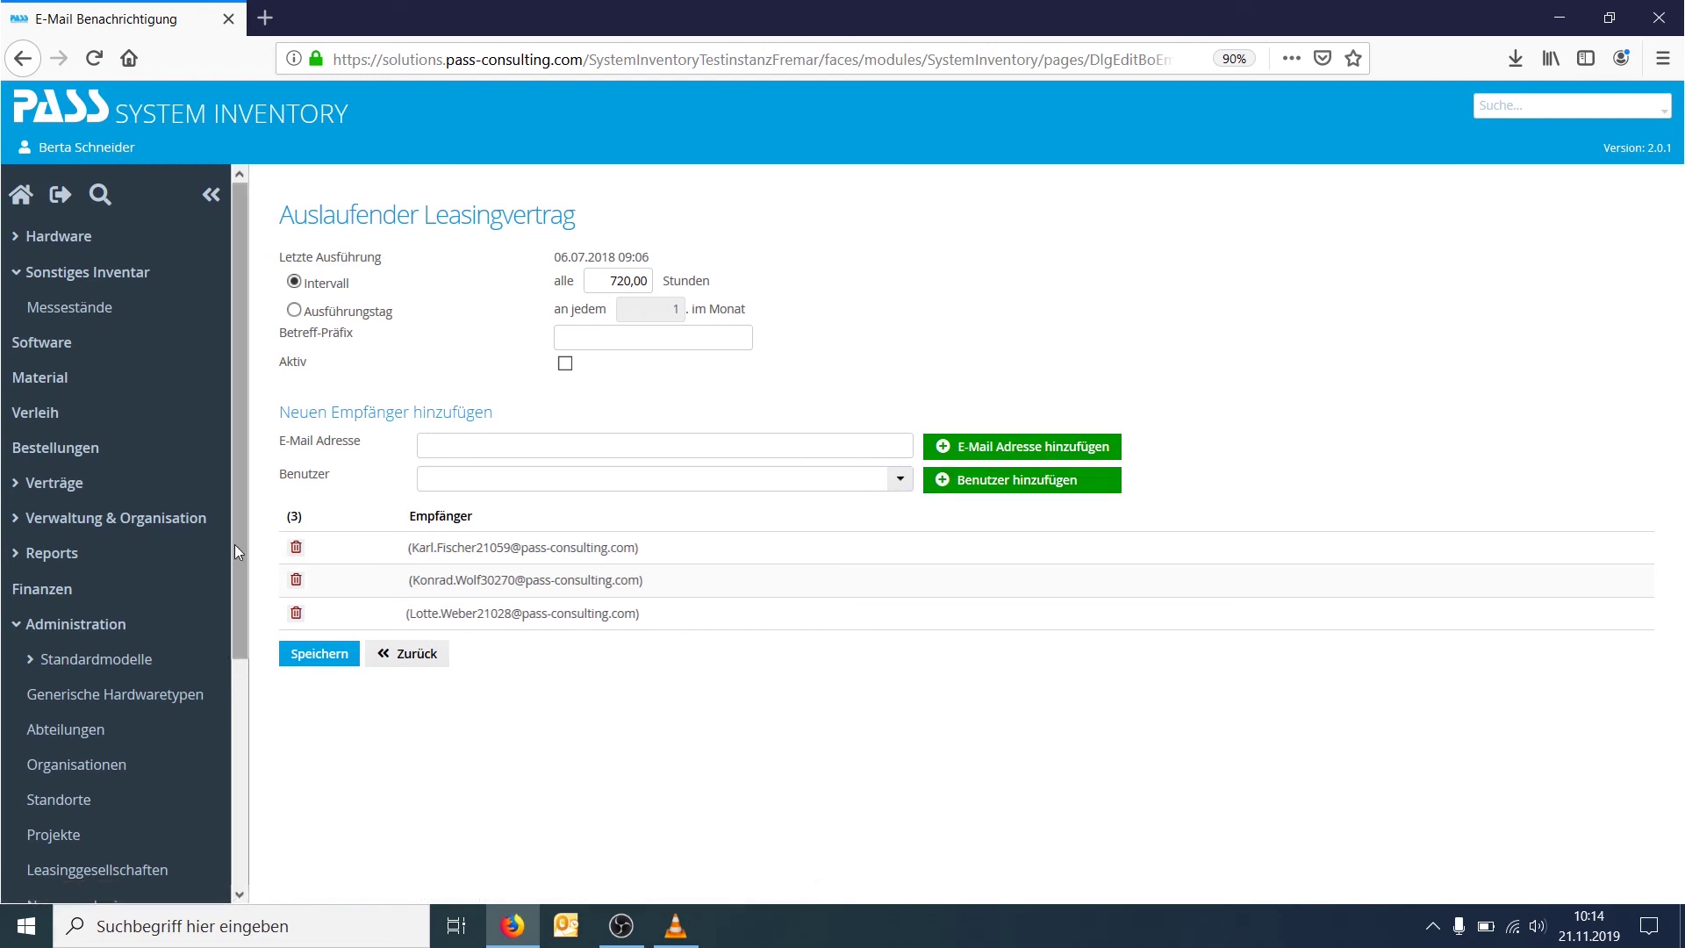
Expand the Rollen und Rechte group under Administration and open the Berechtigungen page.
{"action": "left_click_drag", "start_coordinate": [234, 544], "coordinate": [218, 768]}
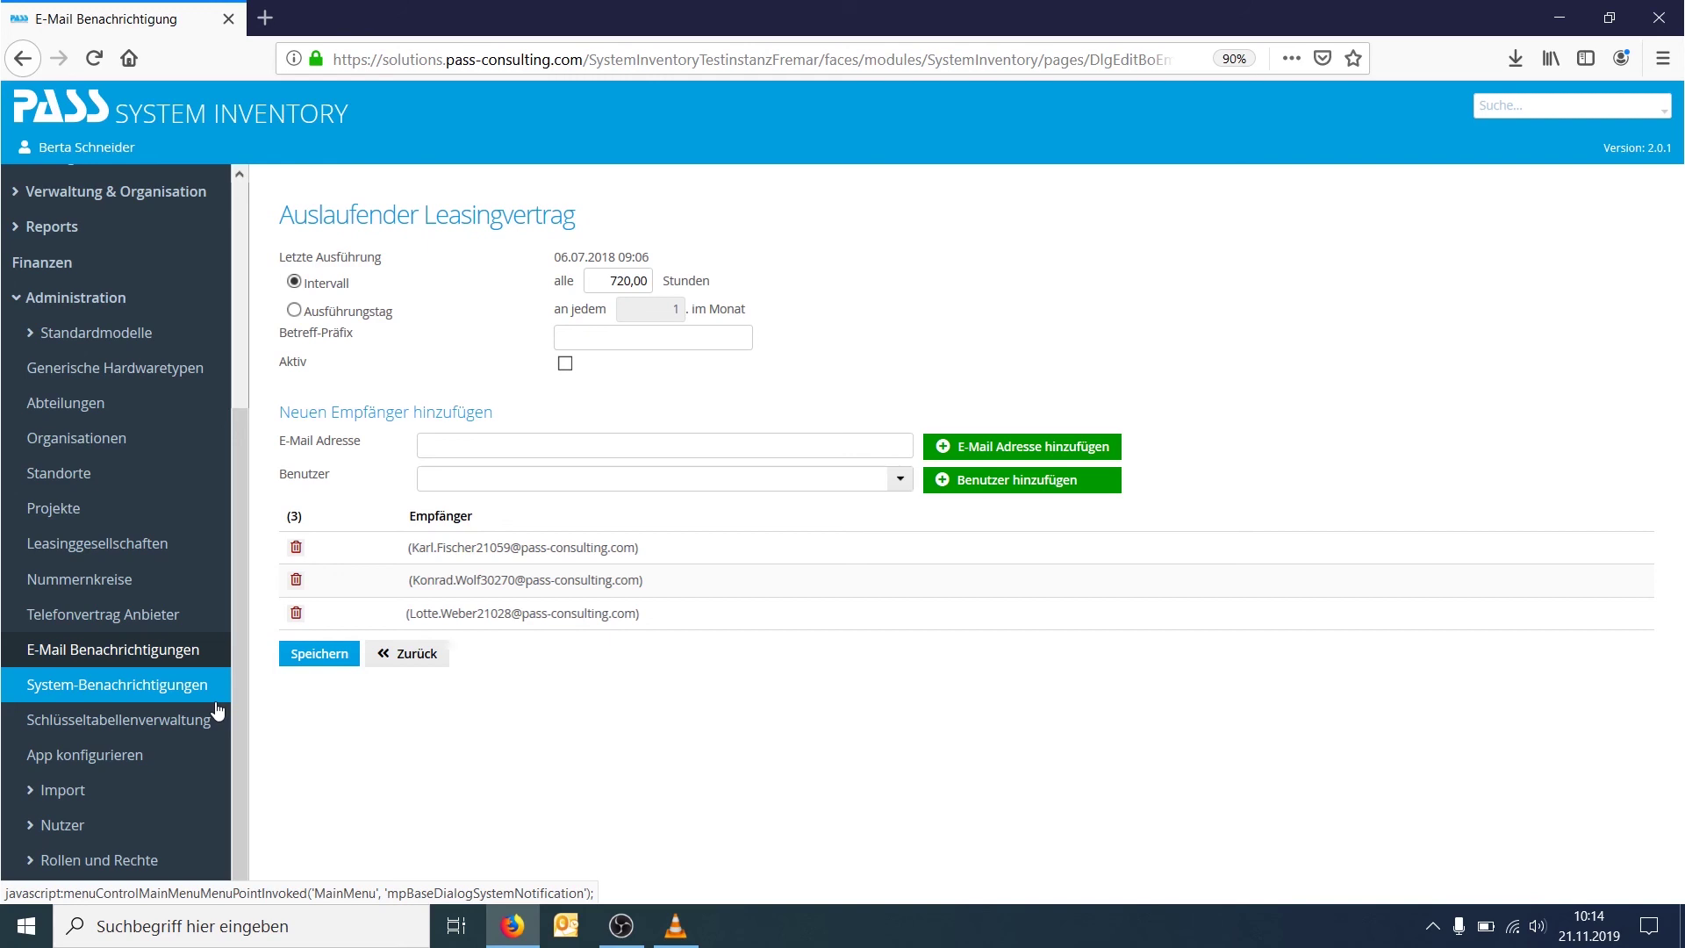
{"action": "left_click", "coordinate": [132, 867]}
{"action": "scroll", "coordinate": [131, 869], "scroll_direction": "down", "scroll_amount": 2}
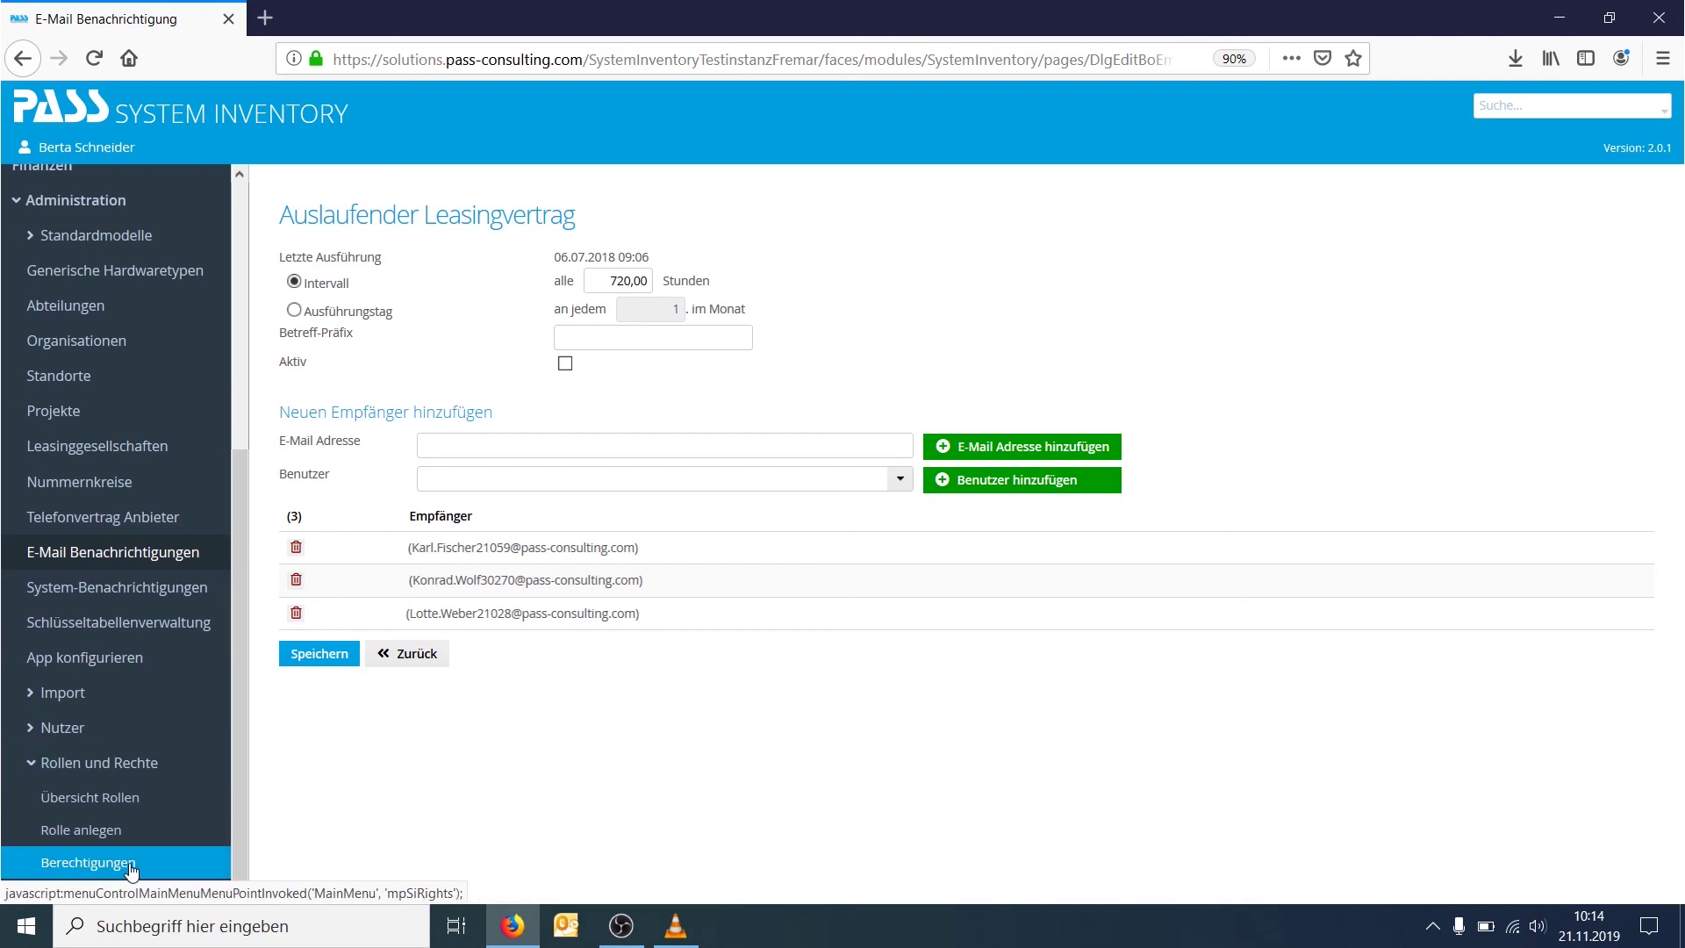
{"action": "left_click", "coordinate": [130, 869]}
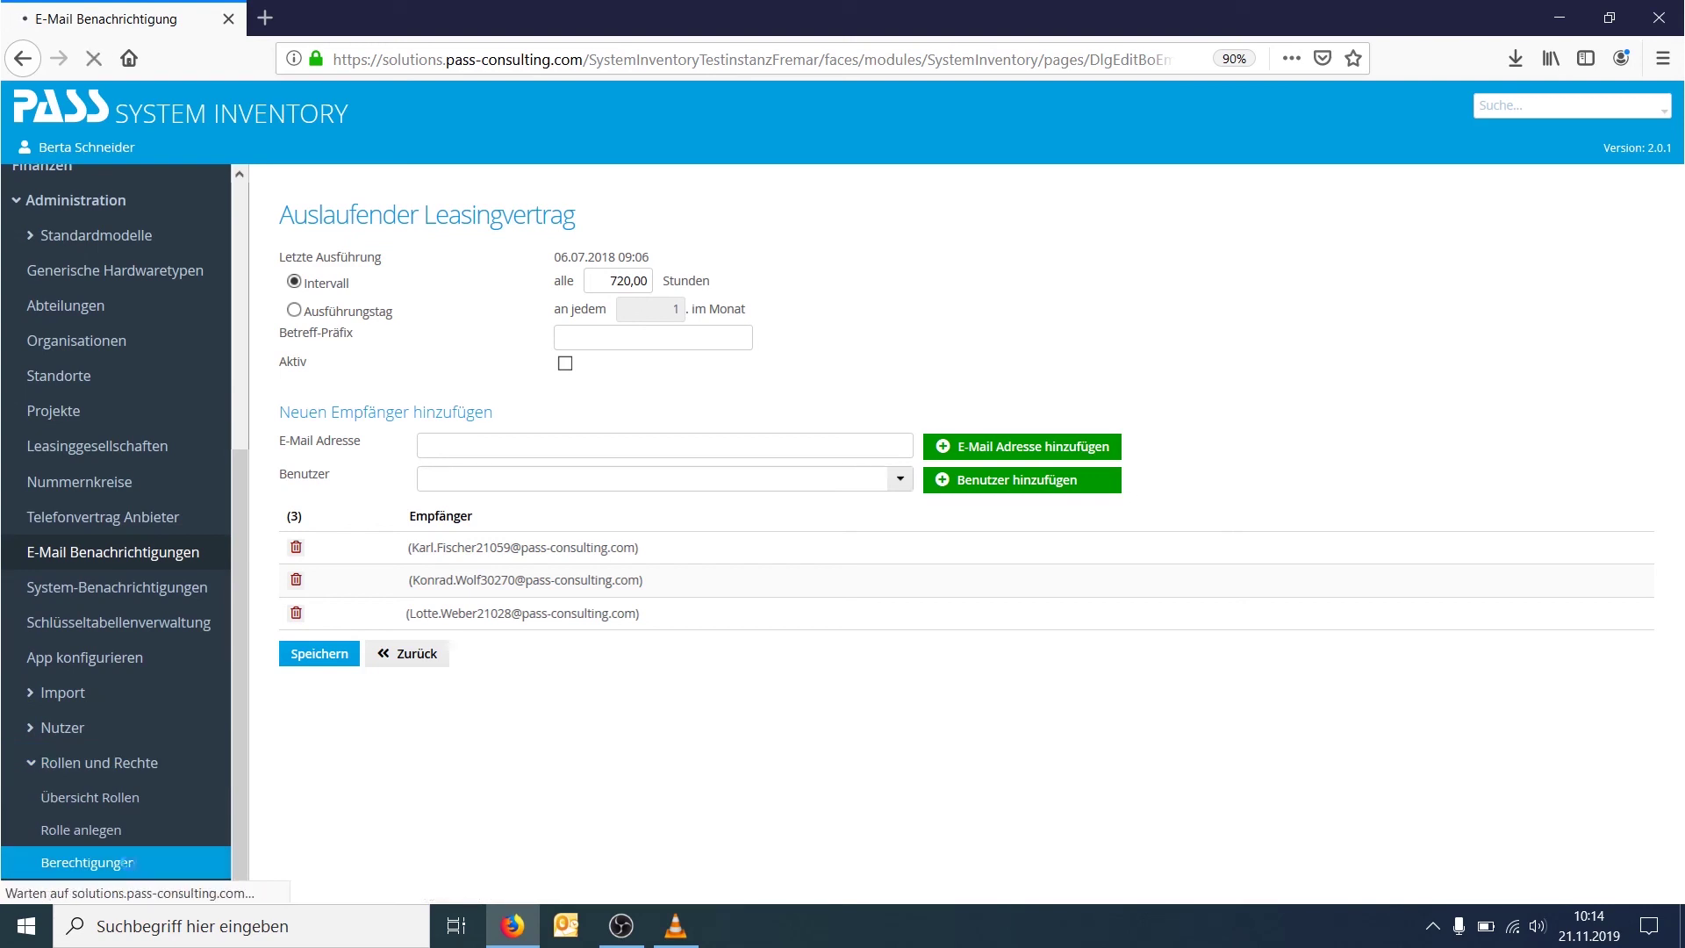